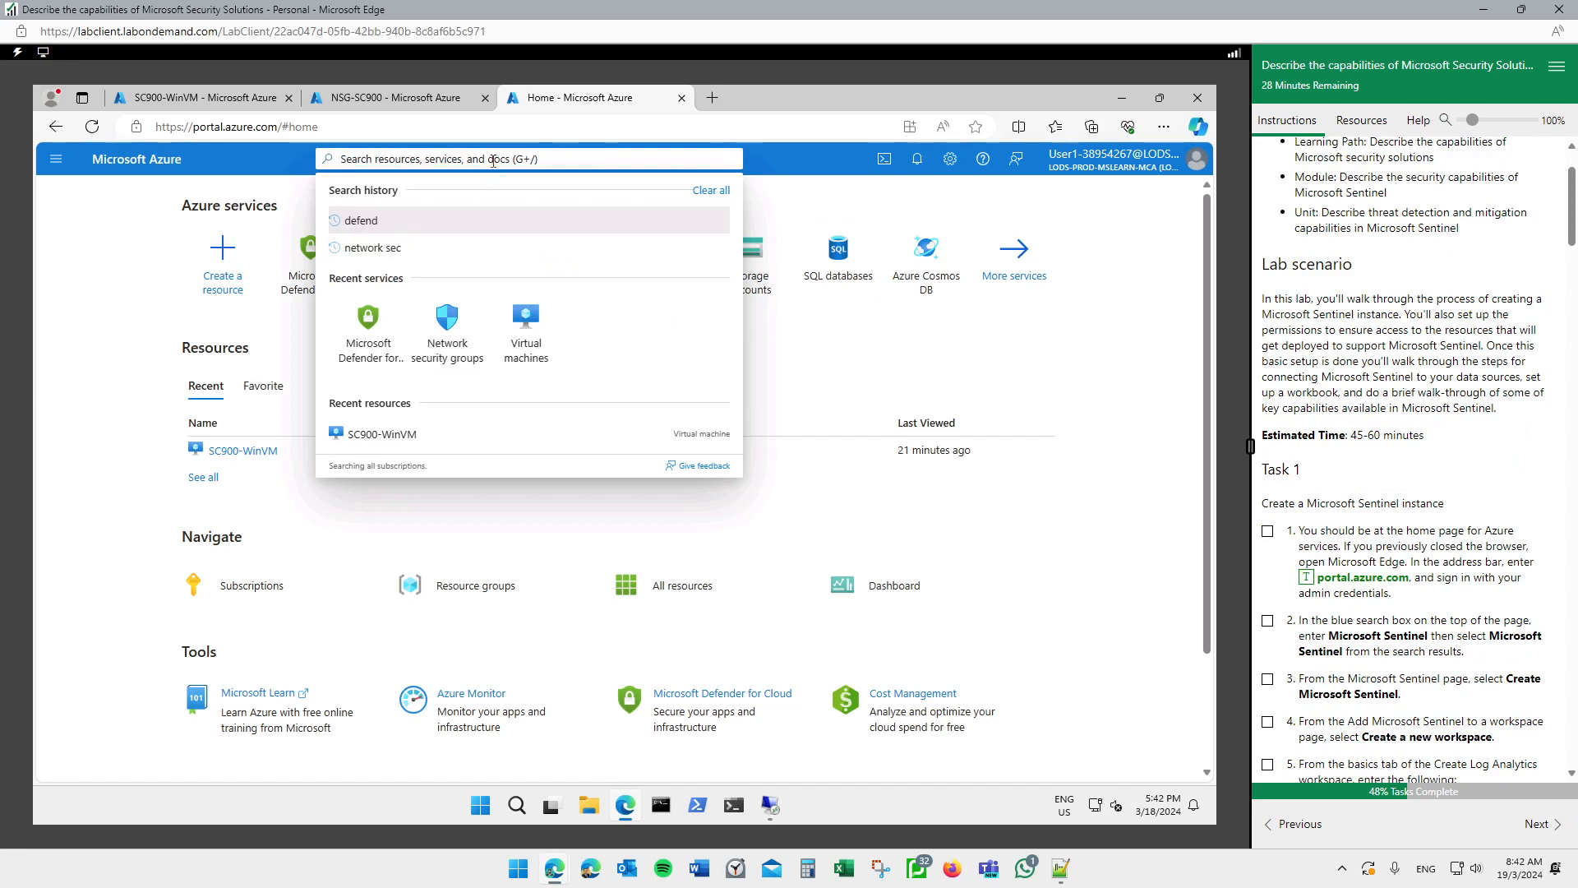
Find and open the Microsoft Sentinel service, and check off Task 1 steps 1 and 2 in the lab instructions
{"action": "type", "text": "sentine"}
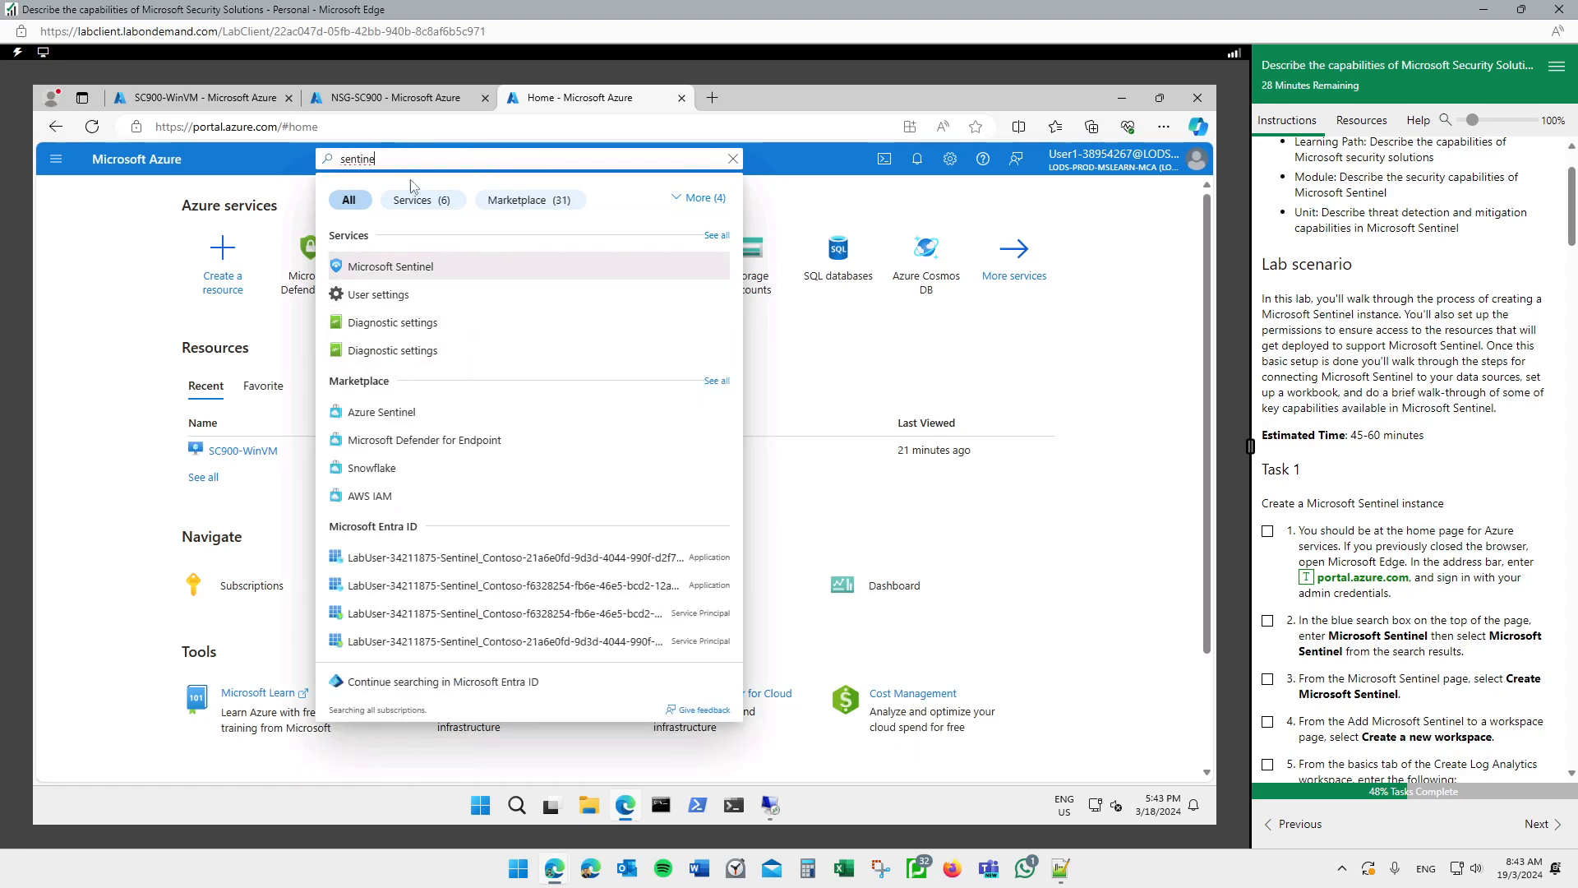
{"action": "left_click", "coordinate": [415, 266]}
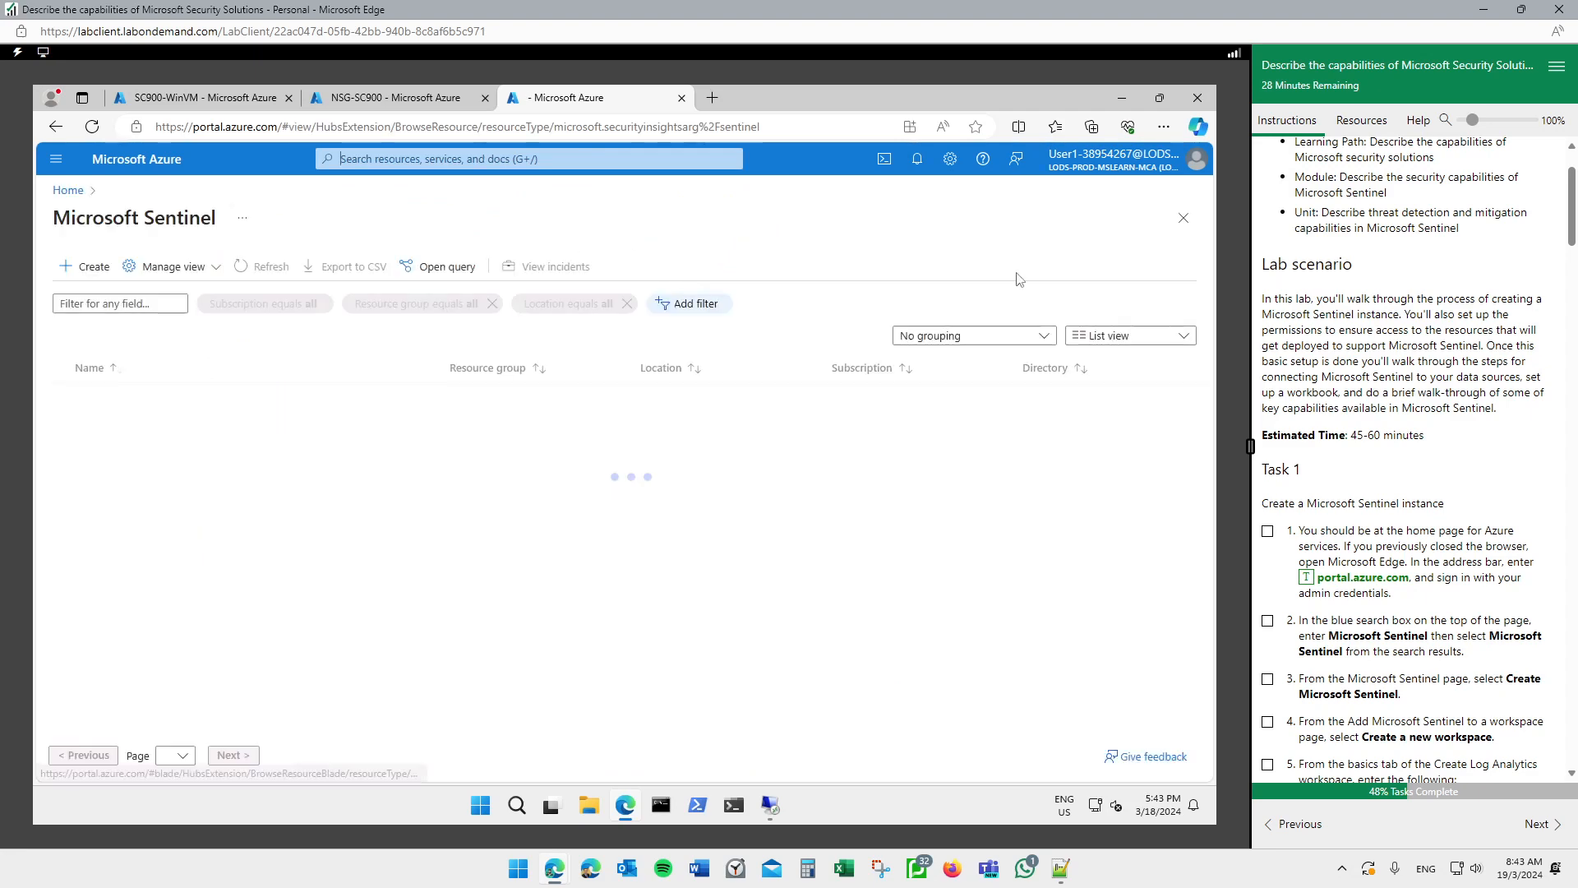
{"action": "scroll", "coordinate": [1510, 386], "scroll_direction": "down", "scroll_amount": 2}
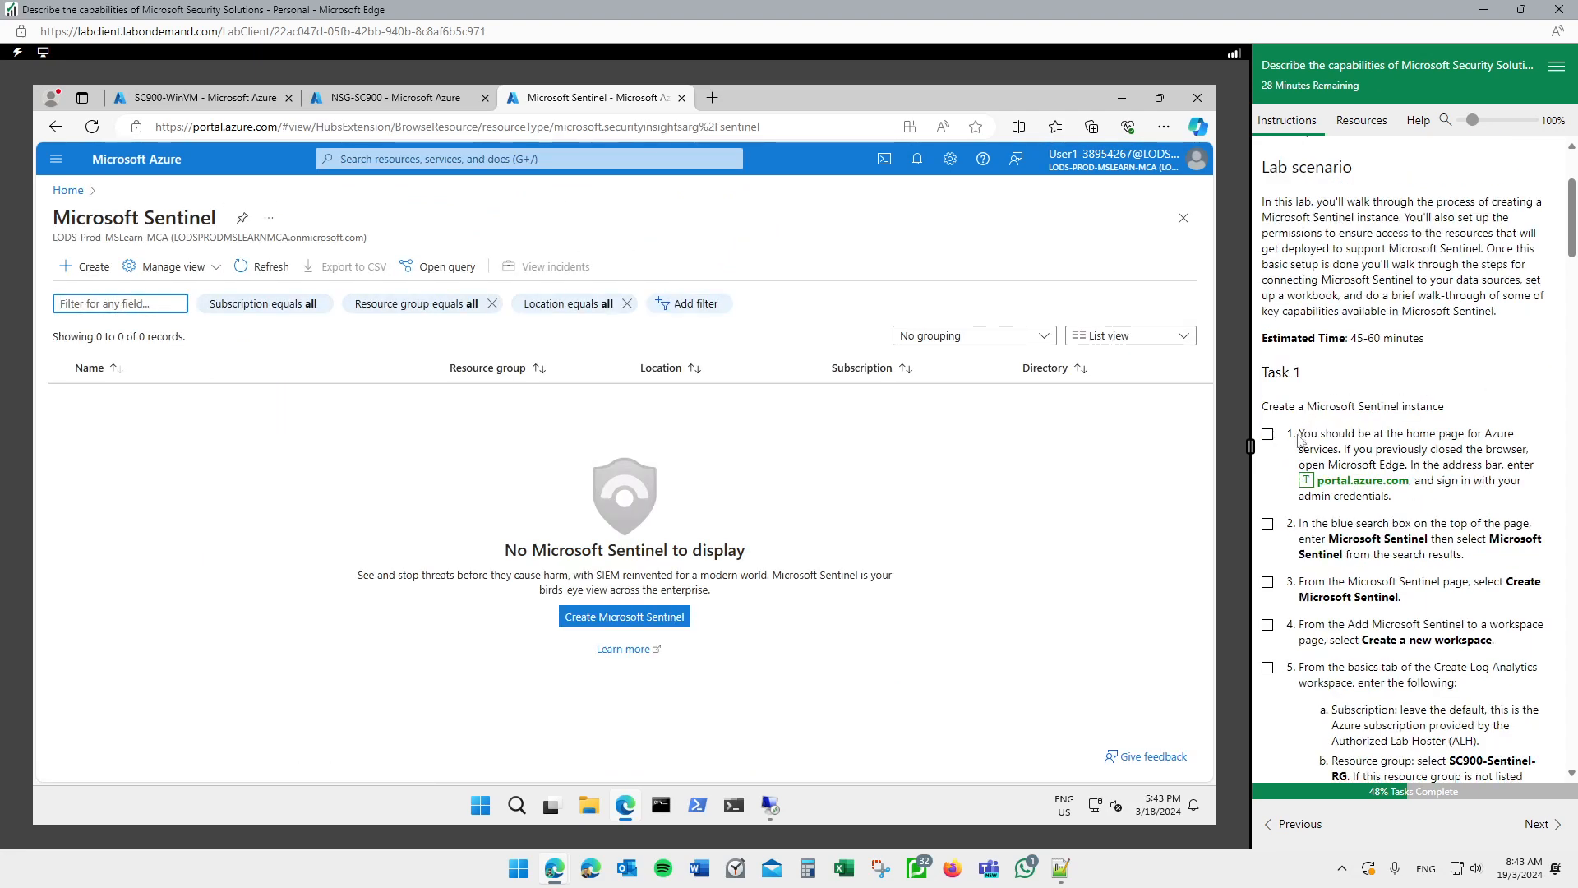
{"action": "left_click", "coordinate": [1268, 434]}
{"action": "left_click", "coordinate": [1267, 524]}
Start creating Microsoft Sentinel with a new workspace, checking off Task 1 steps 3 and 4 in the lab instructions
{"action": "left_click", "coordinate": [635, 622]}
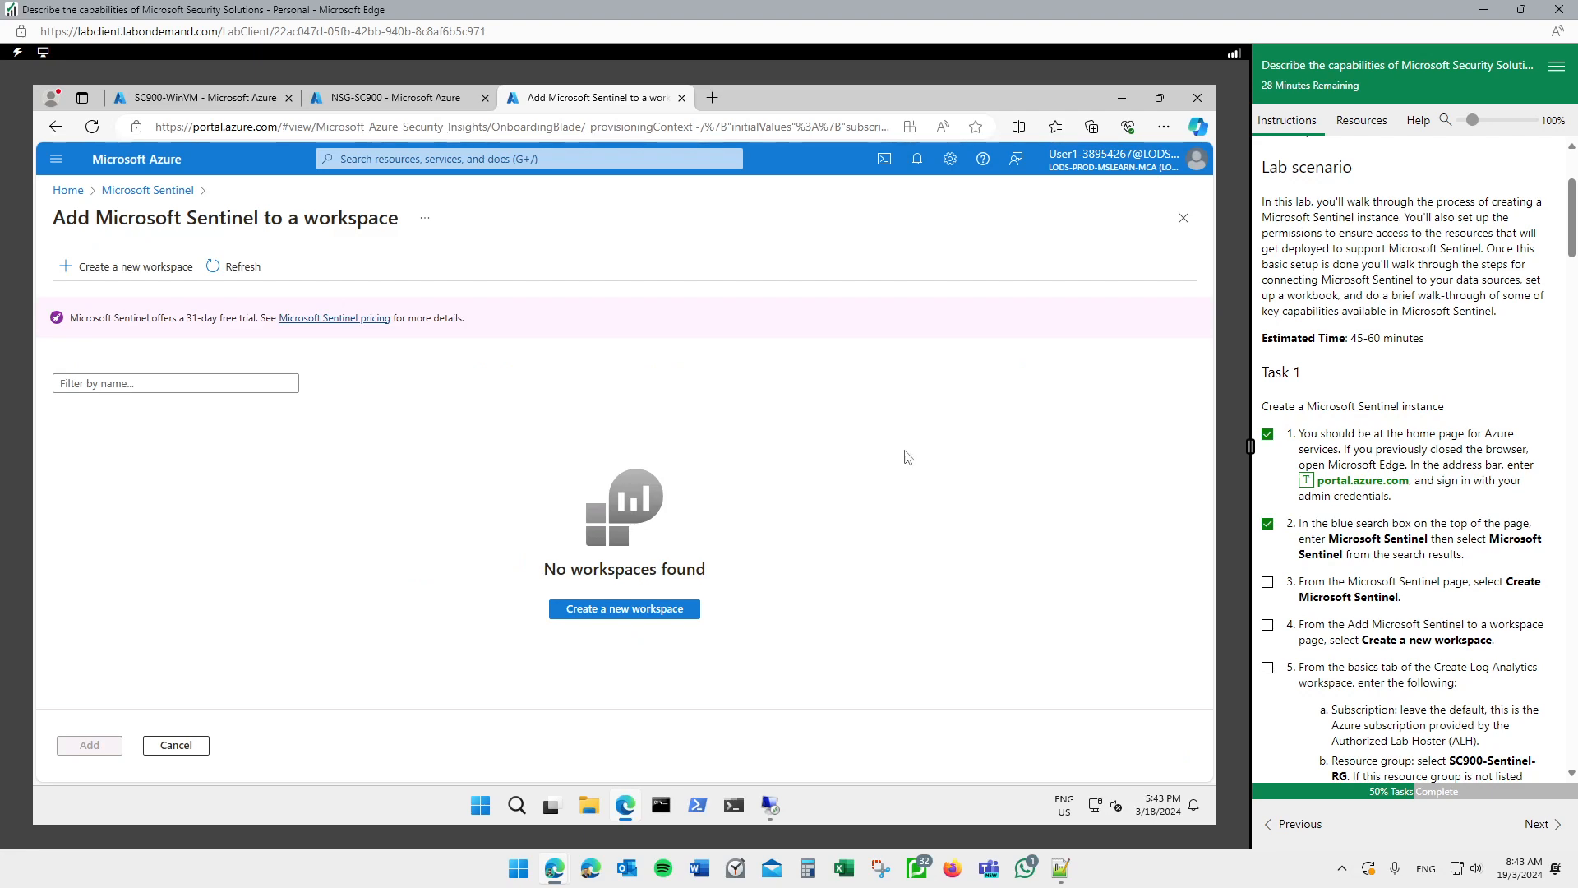
{"action": "scroll", "coordinate": [1365, 450], "scroll_direction": "down", "scroll_amount": 1}
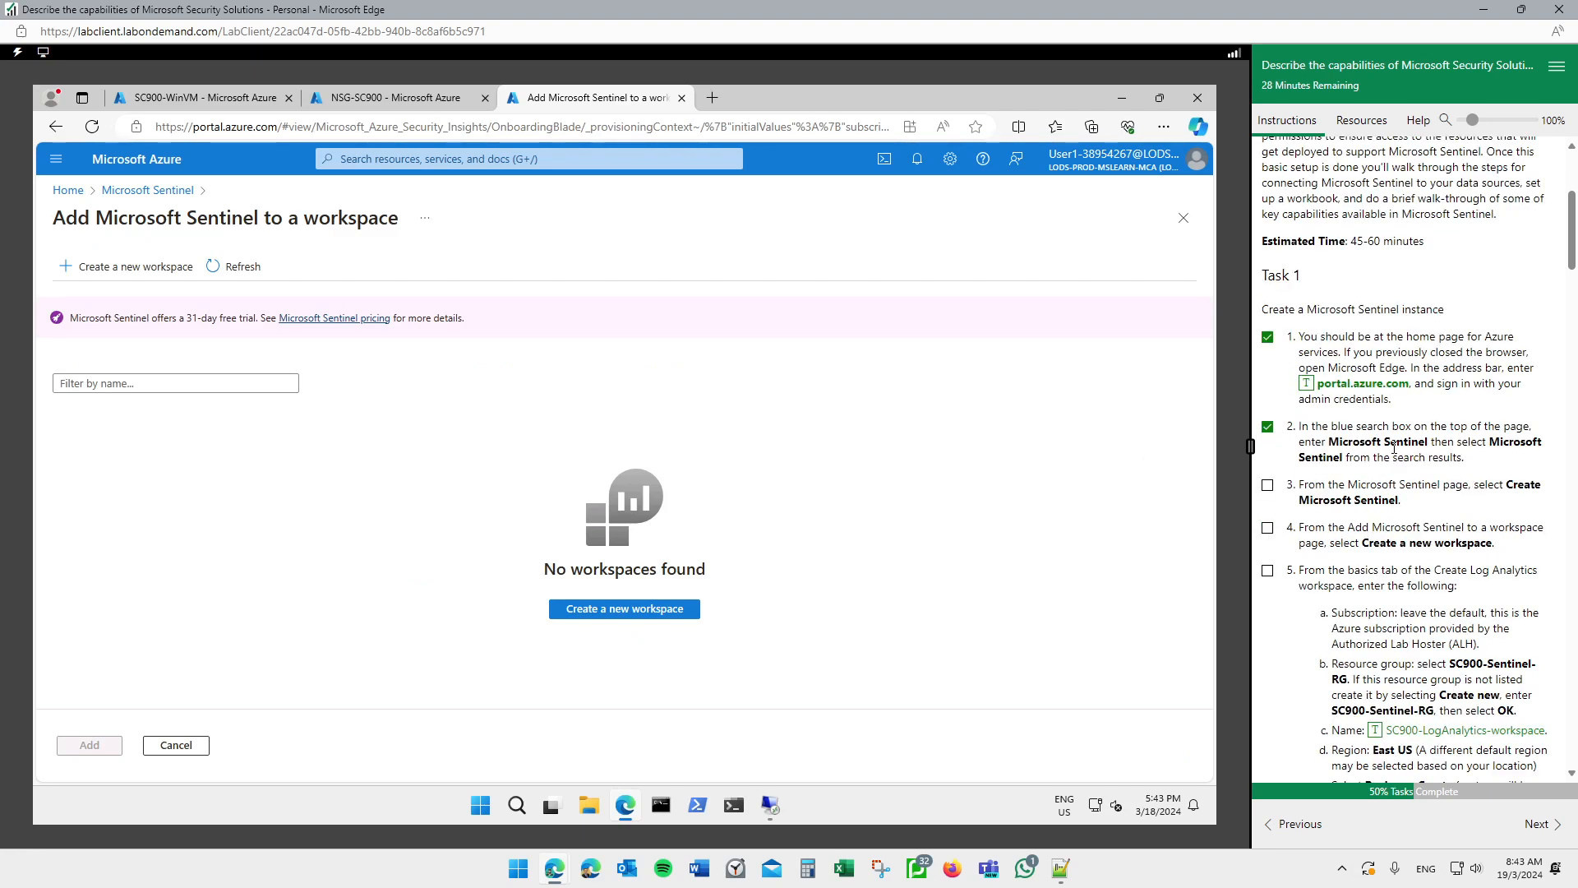
{"action": "left_click", "coordinate": [1267, 486]}
{"action": "left_click", "coordinate": [158, 266]}
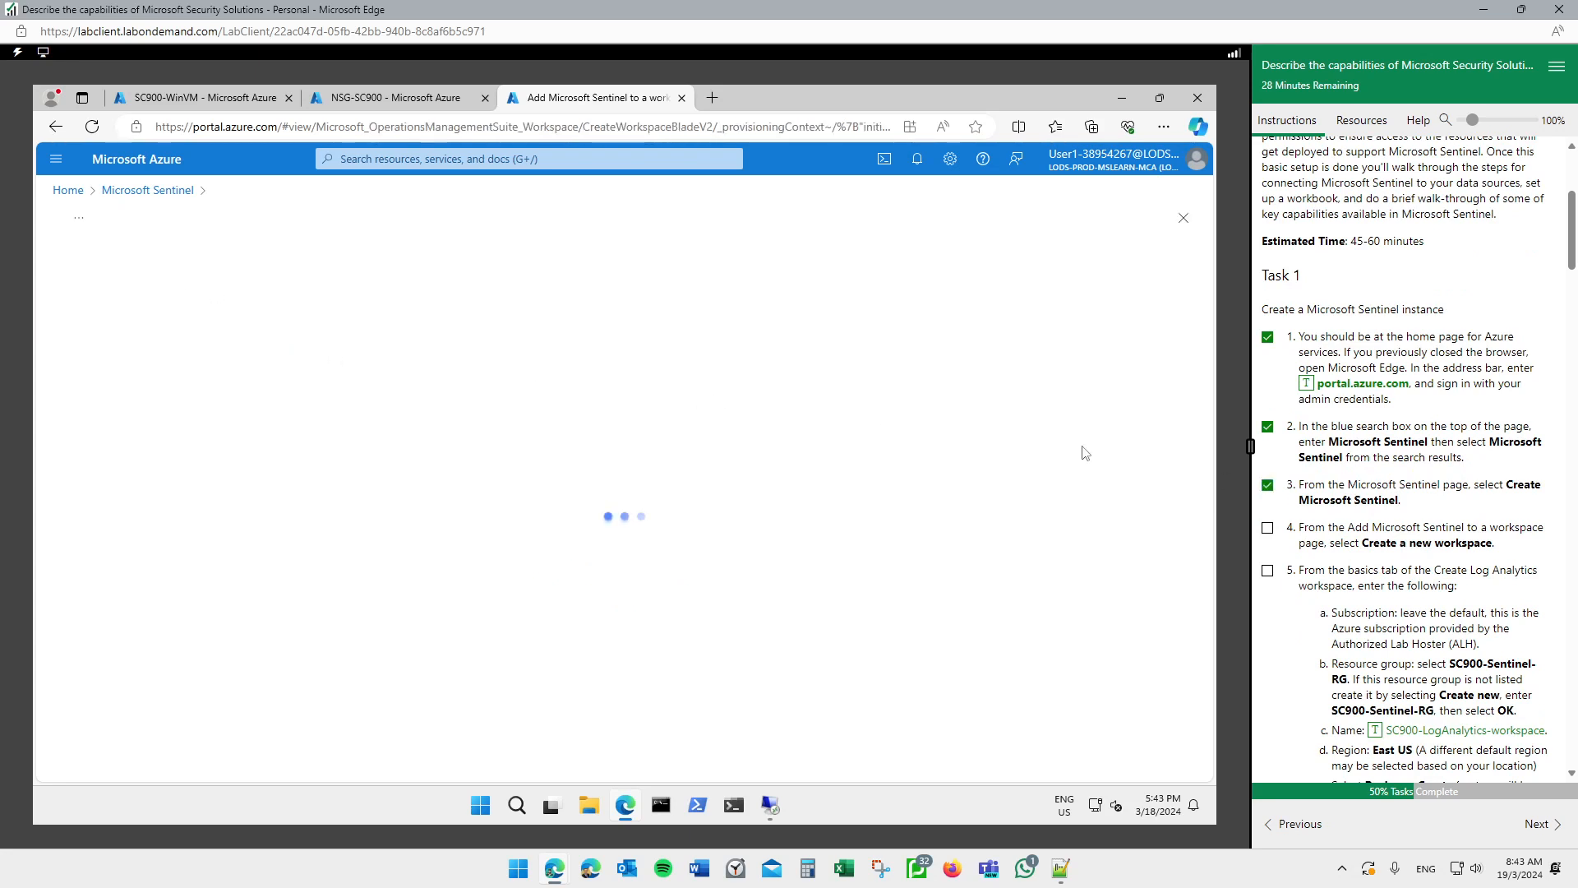
{"action": "left_click", "coordinate": [1268, 528]}
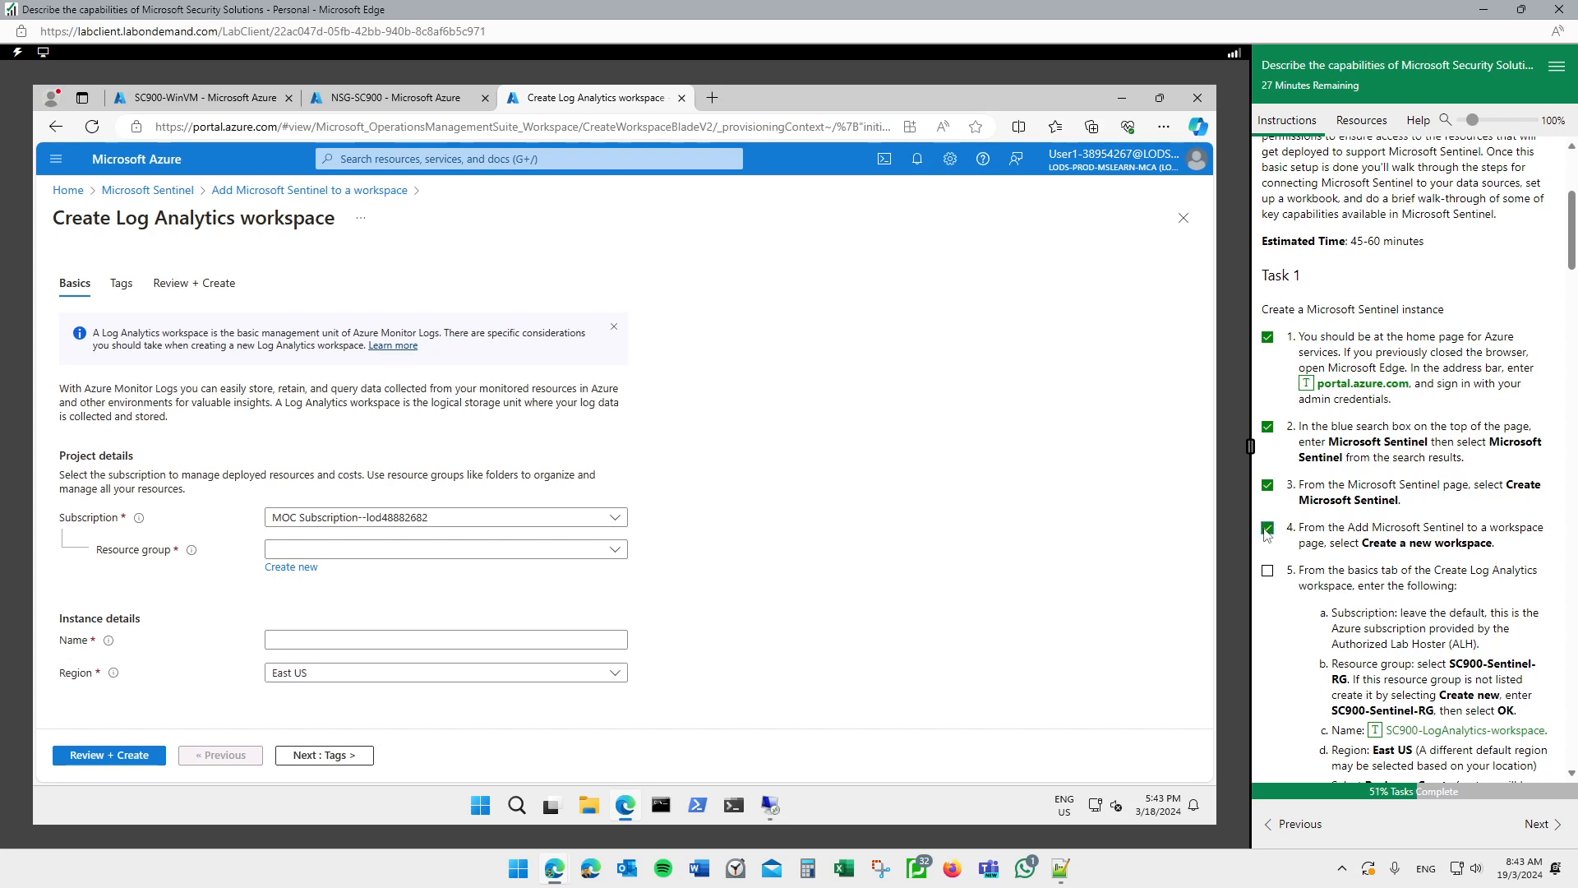
Keep the default MOC subscription and create a new resource group named Sentinel-RG for the workspace, checking off lab step 5
{"action": "left_click", "coordinate": [473, 520]}
{"action": "left_click", "coordinate": [313, 581]}
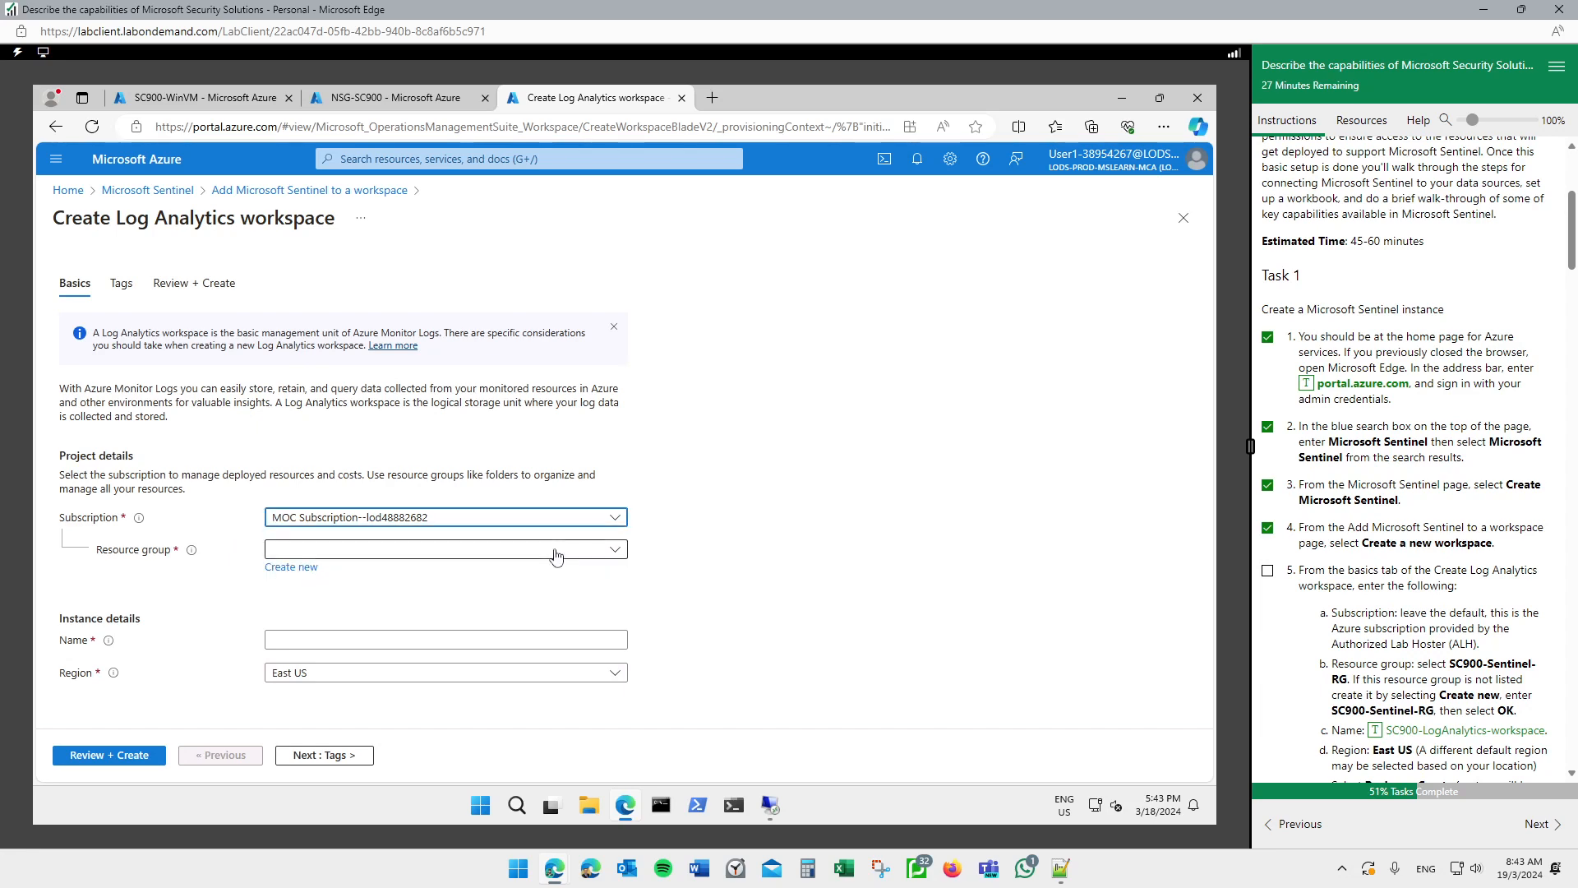
{"action": "left_click", "coordinate": [562, 552]}
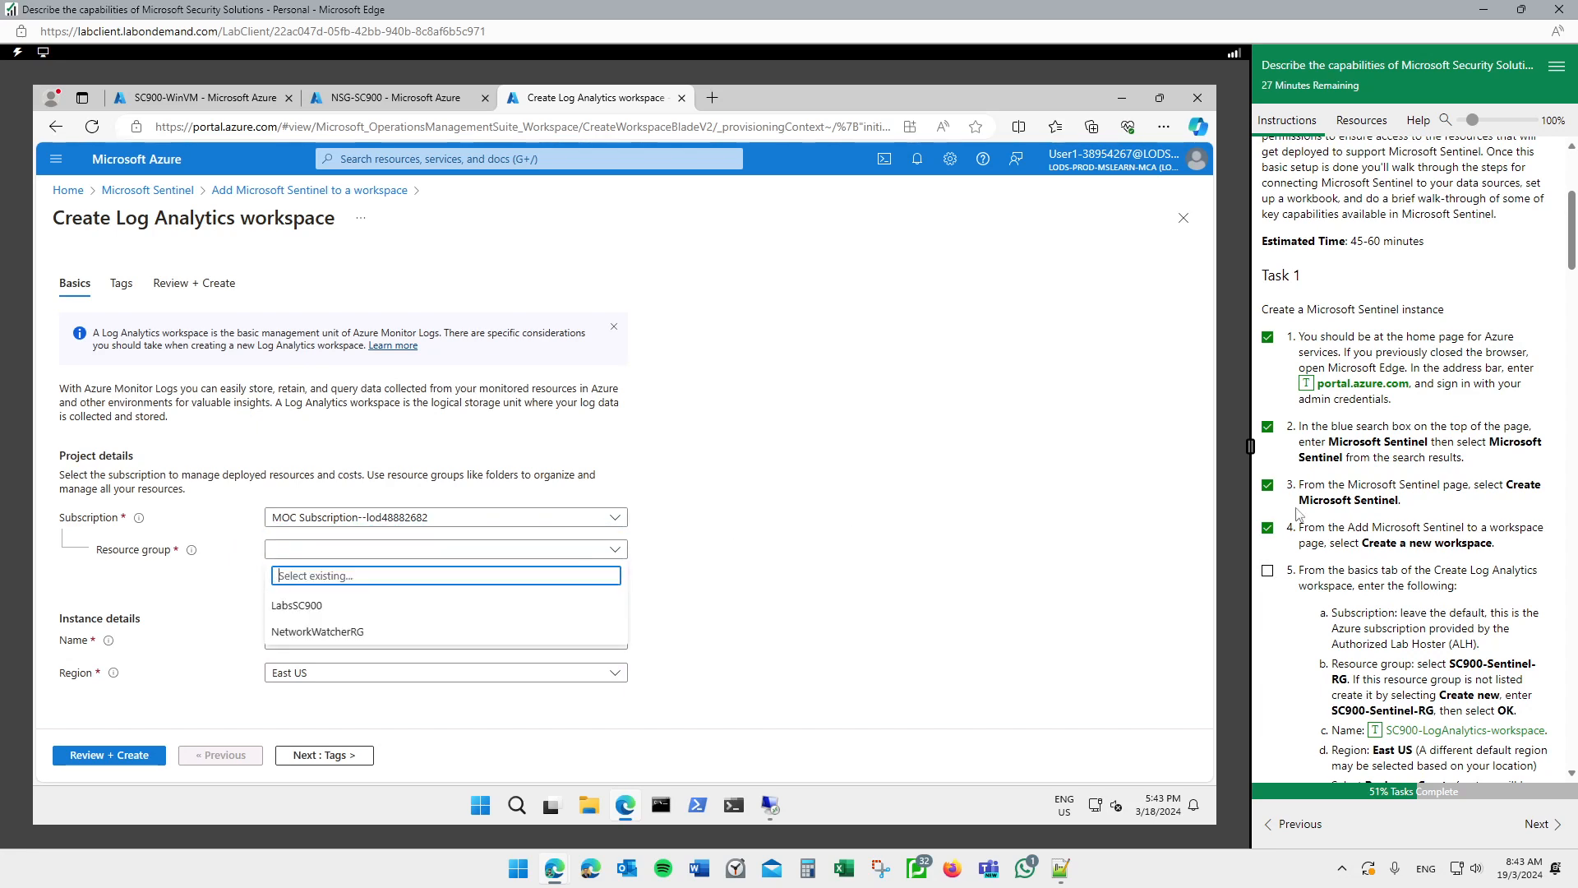
{"action": "scroll", "coordinate": [1383, 495], "scroll_direction": "down", "scroll_amount": 1}
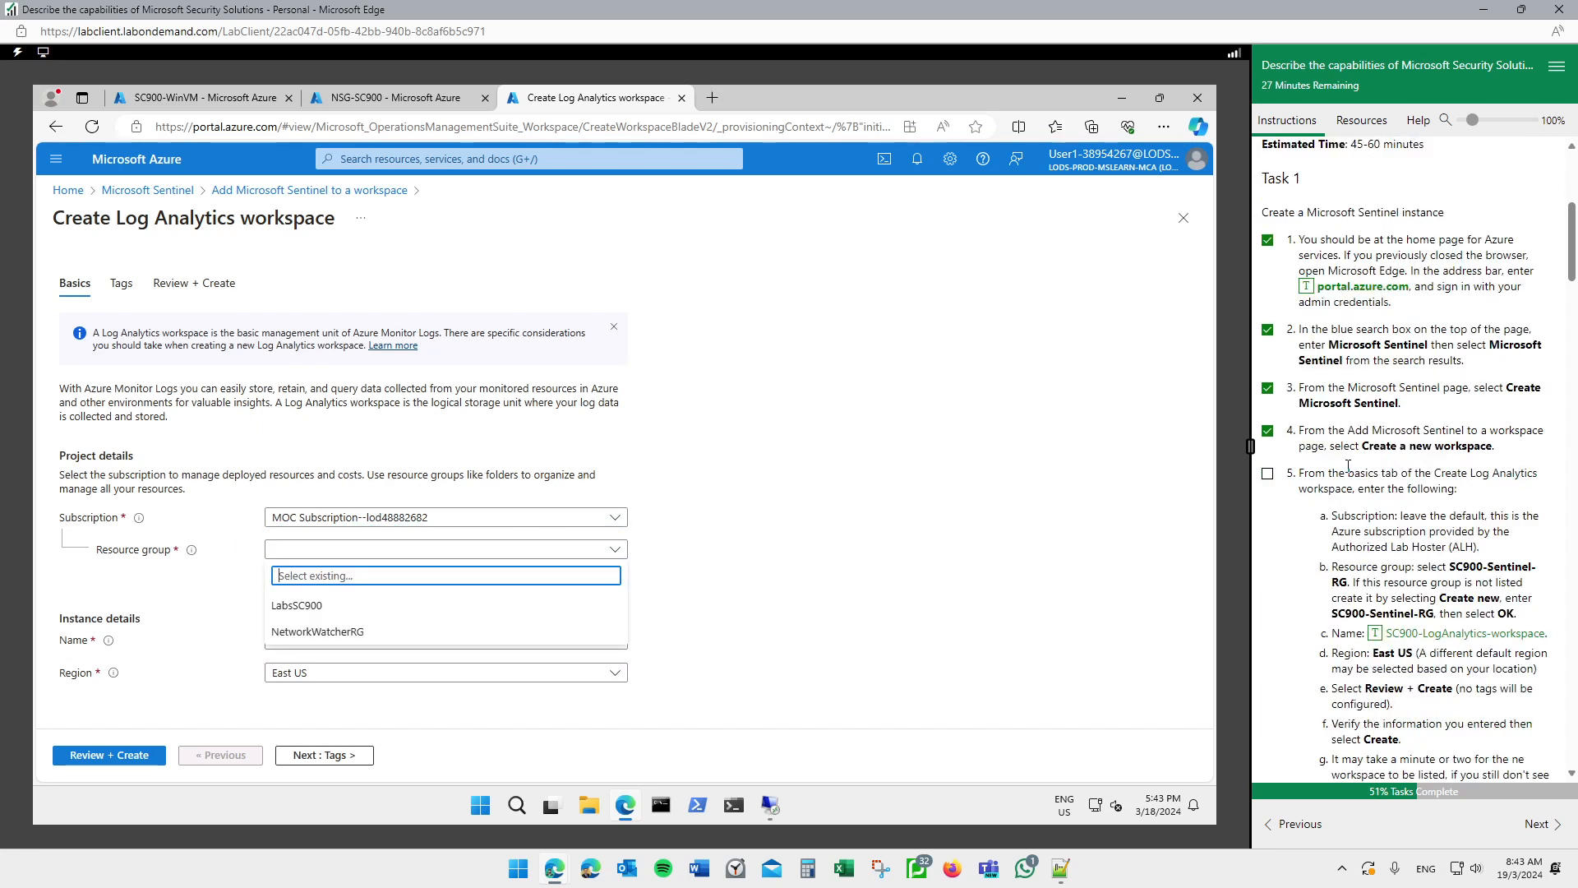
{"action": "left_click", "coordinate": [1267, 475]}
{"action": "key", "text": "Escape"}
{"action": "left_click", "coordinate": [309, 569]}
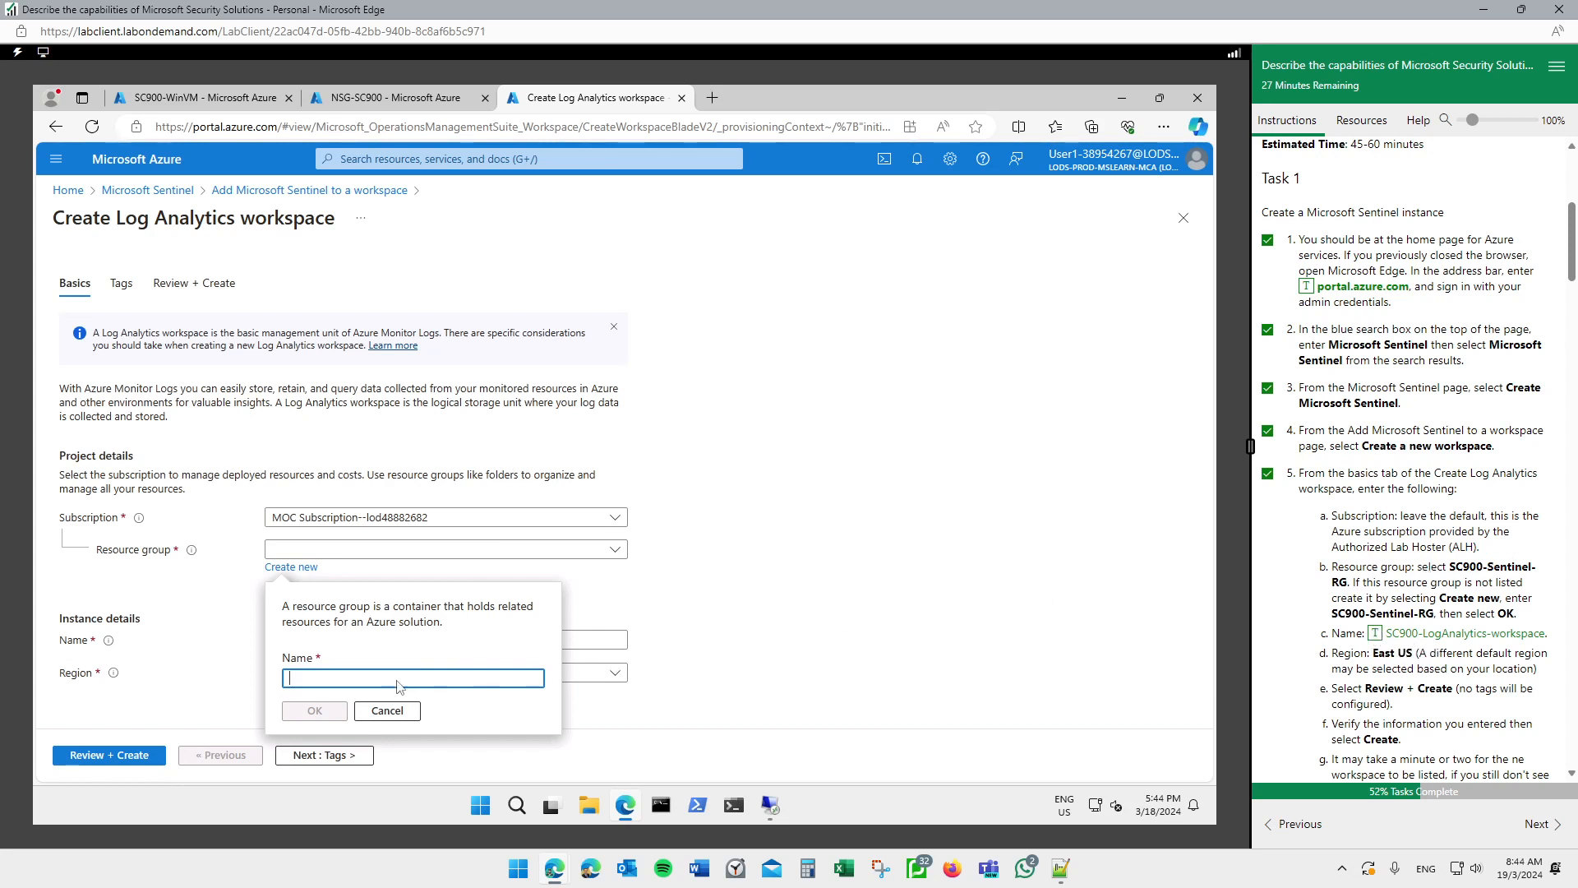
{"action": "type", "text": "Sent"}
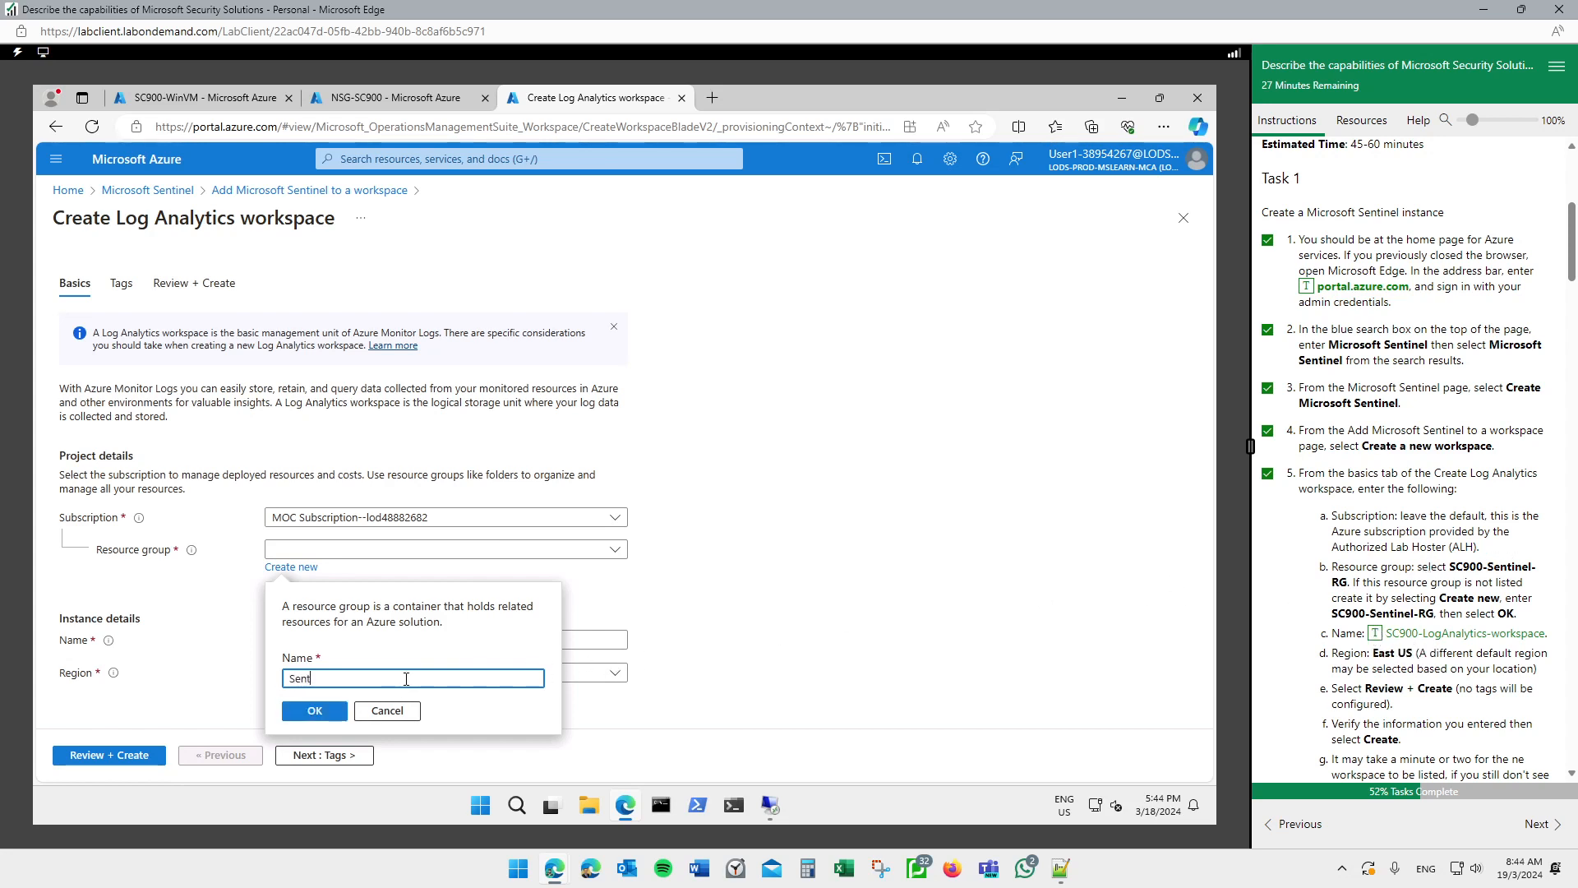
{"action": "type", "text": "inel-RG"}
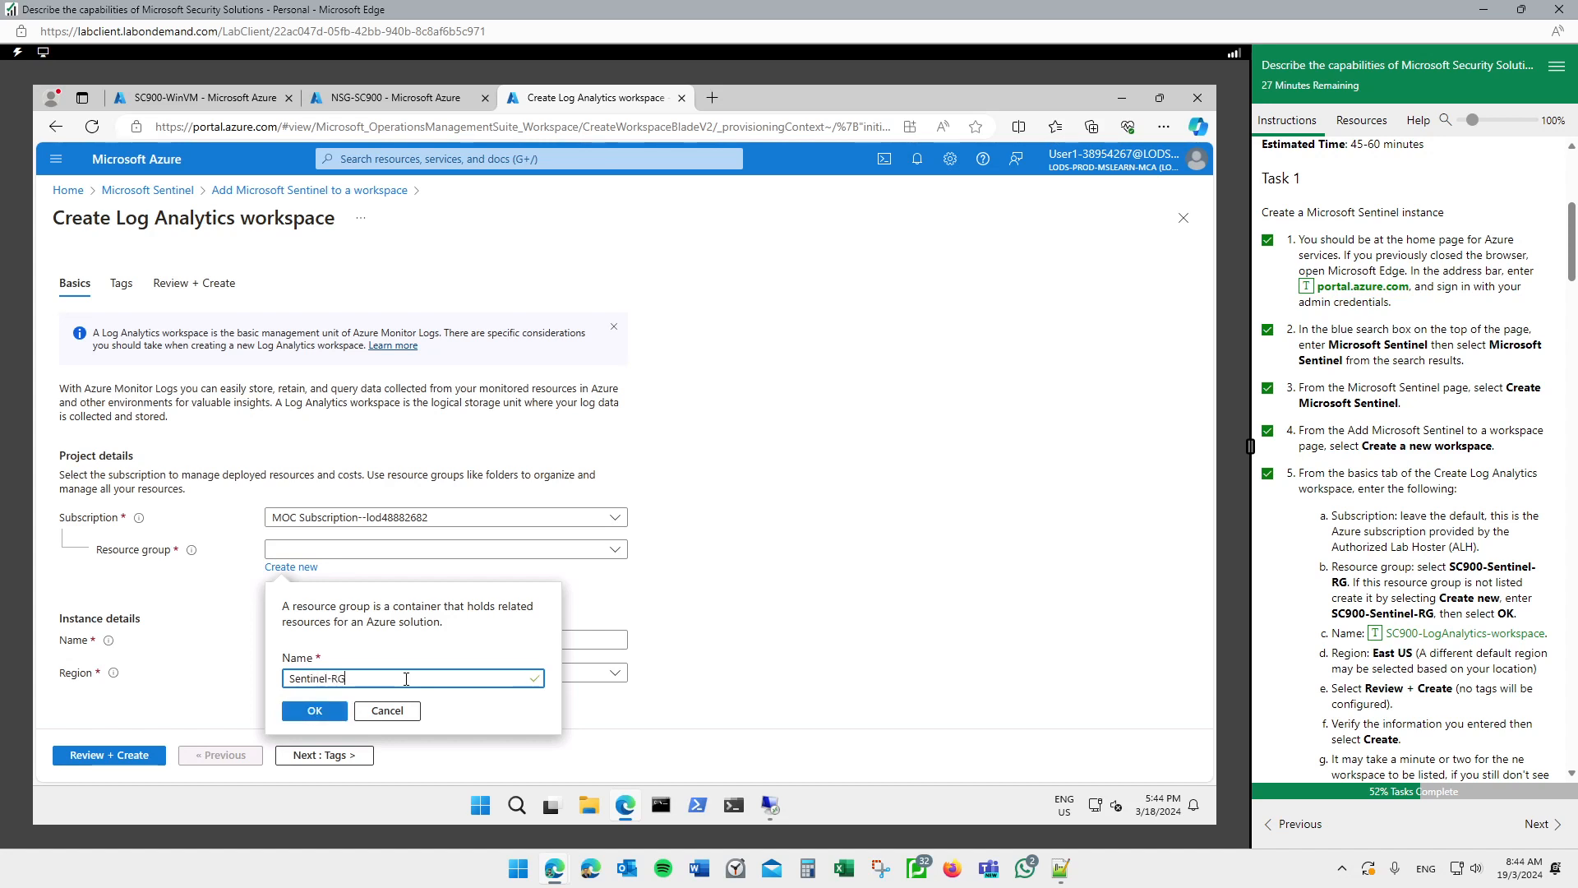
{"action": "left_click", "coordinate": [336, 716]}
Name the workspace SC900-LogAnalytics-workspace using the name supplied in the lab instructions, then review and create it
{"action": "left_click", "coordinate": [370, 640]}
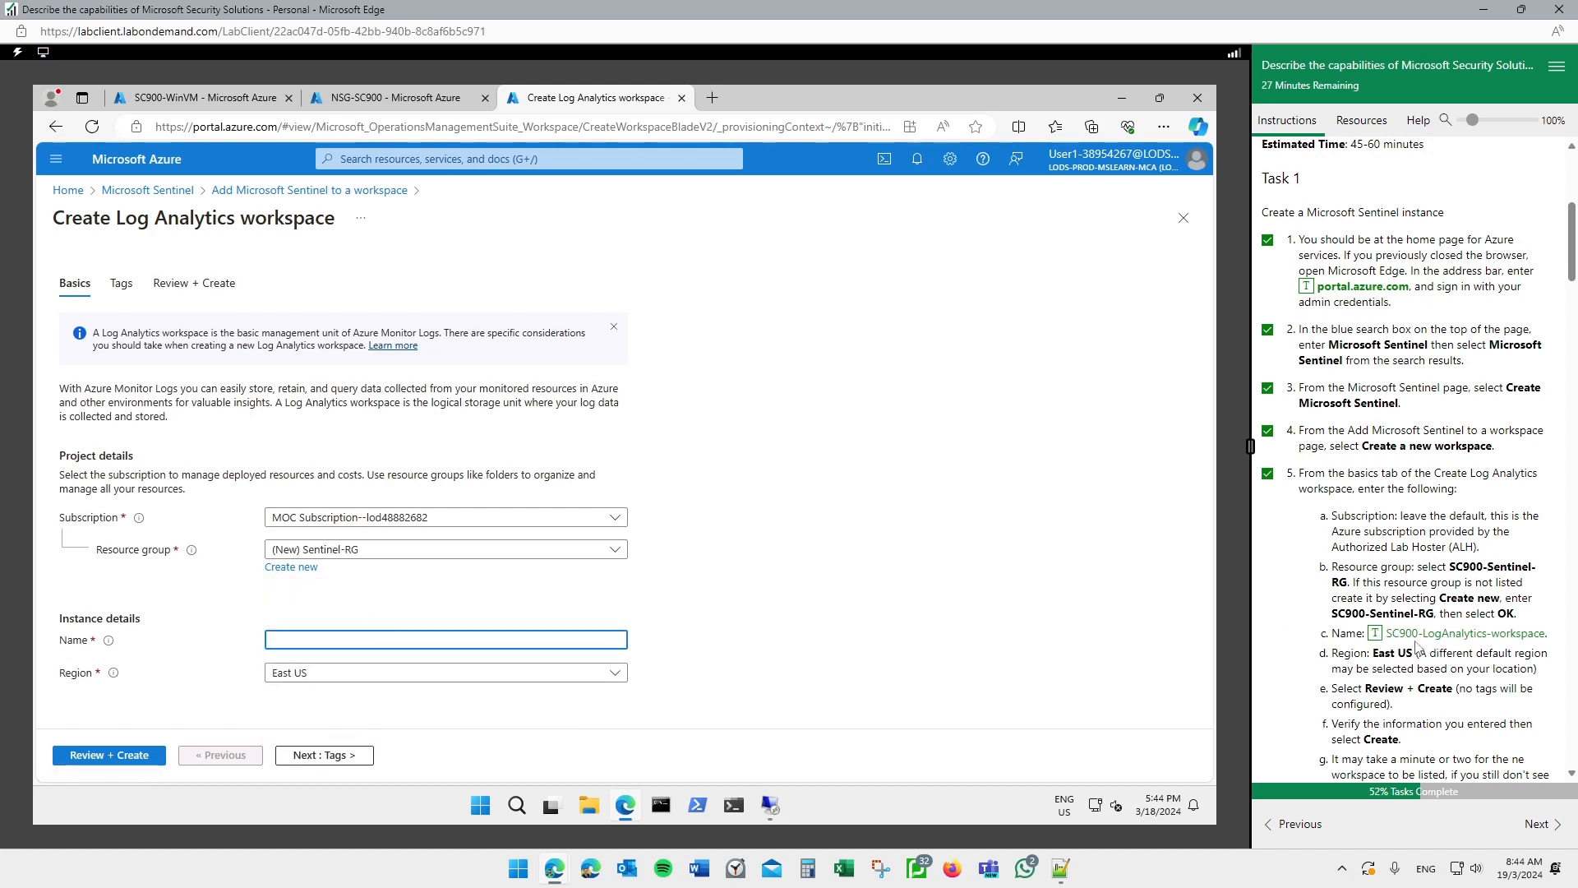
{"action": "left_click", "coordinate": [1385, 638]}
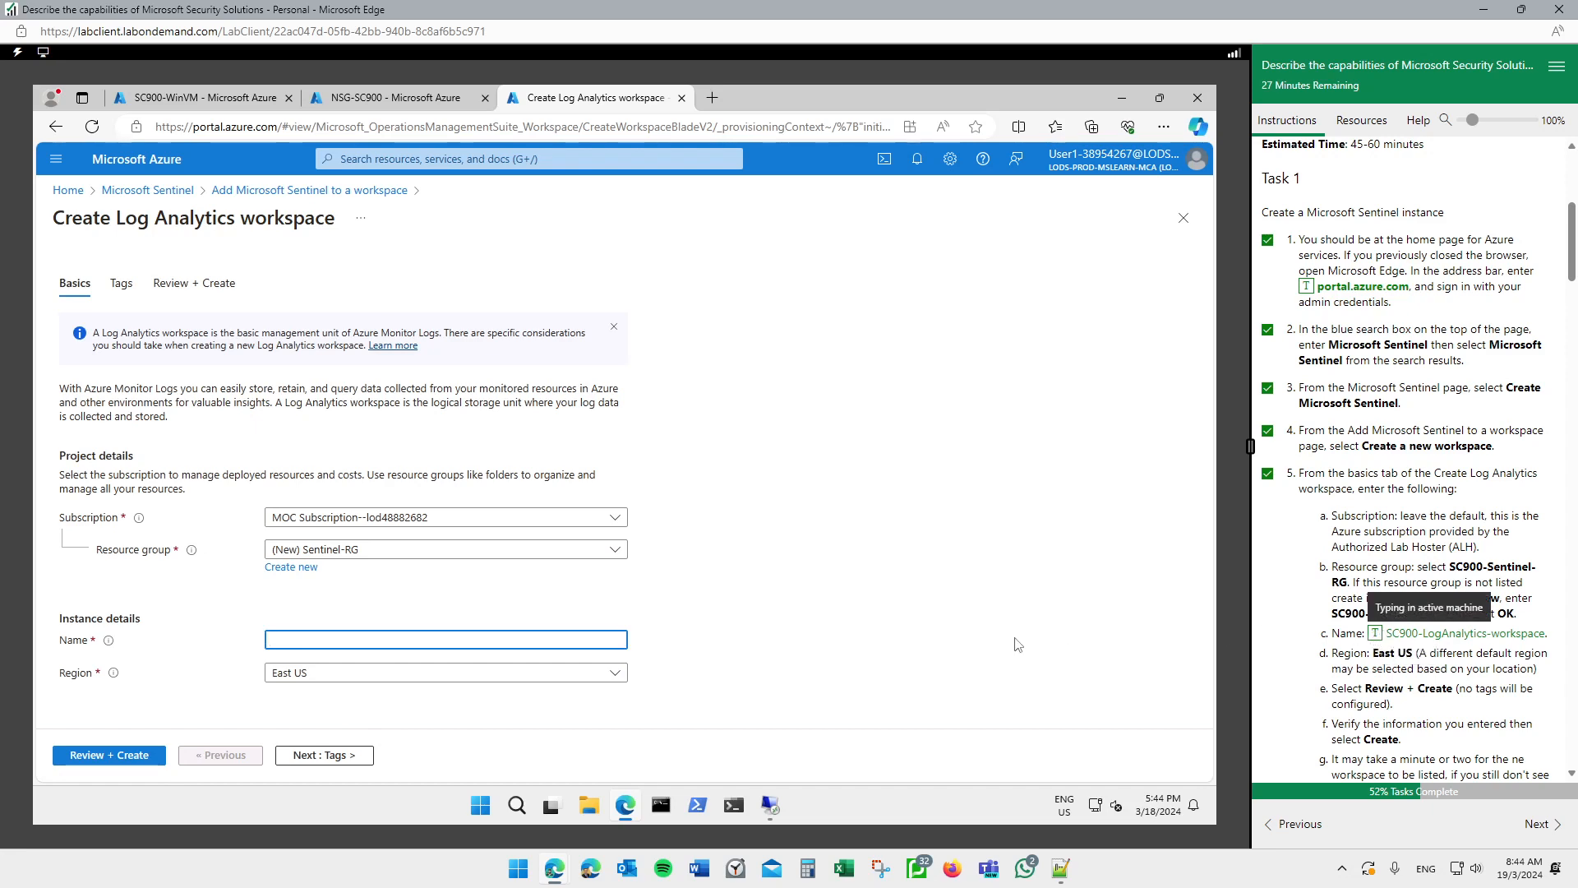
{"action": "left_click", "coordinate": [90, 754]}
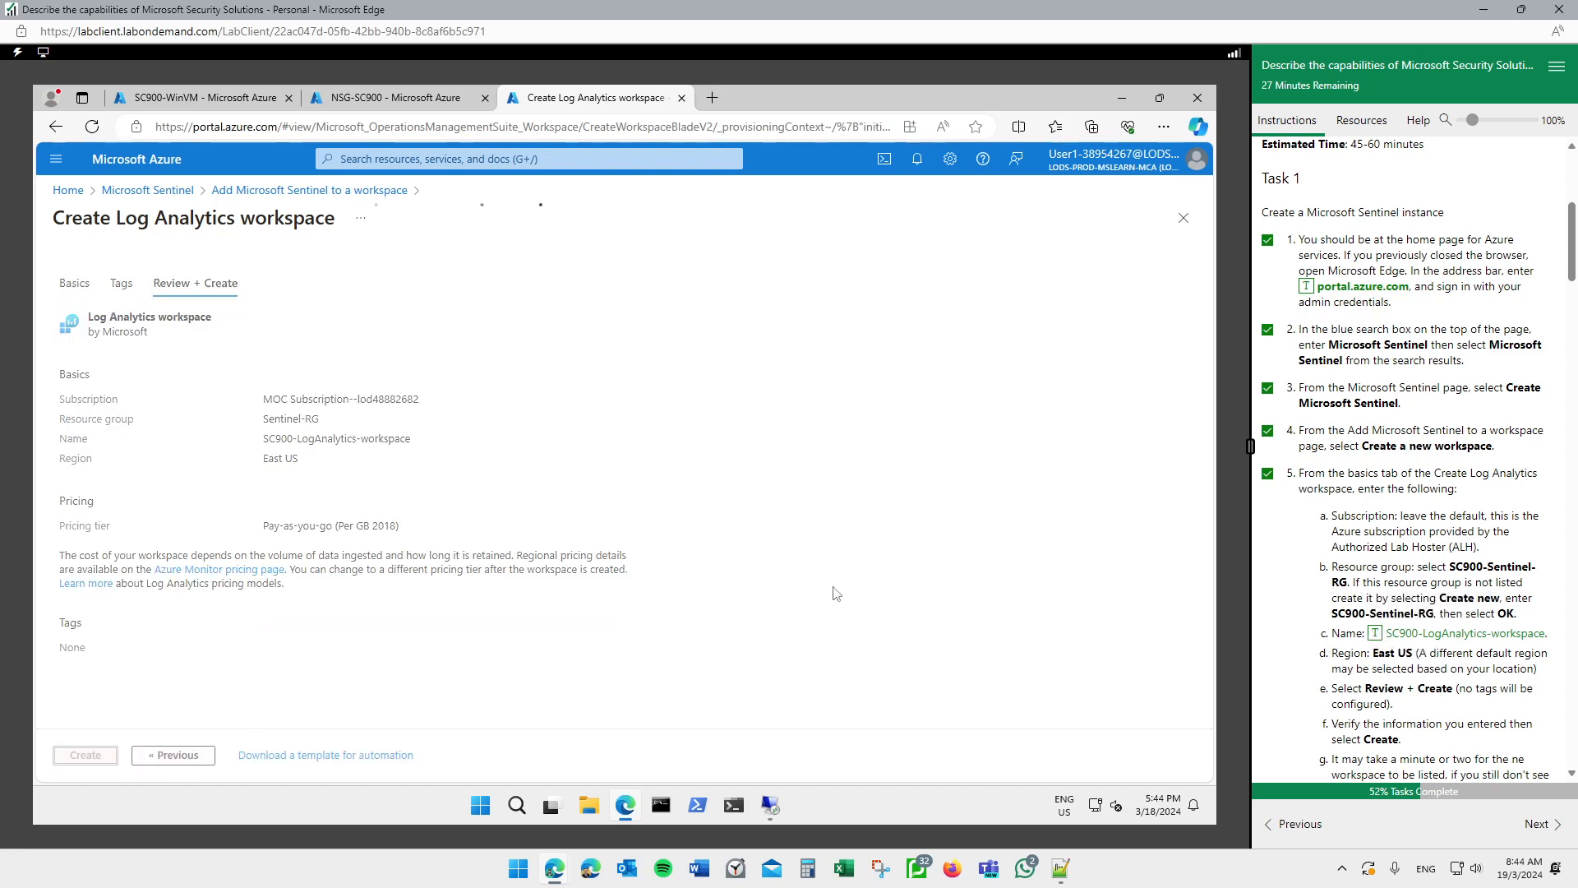
{"action": "scroll", "coordinate": [1441, 573], "scroll_direction": "down", "scroll_amount": 1}
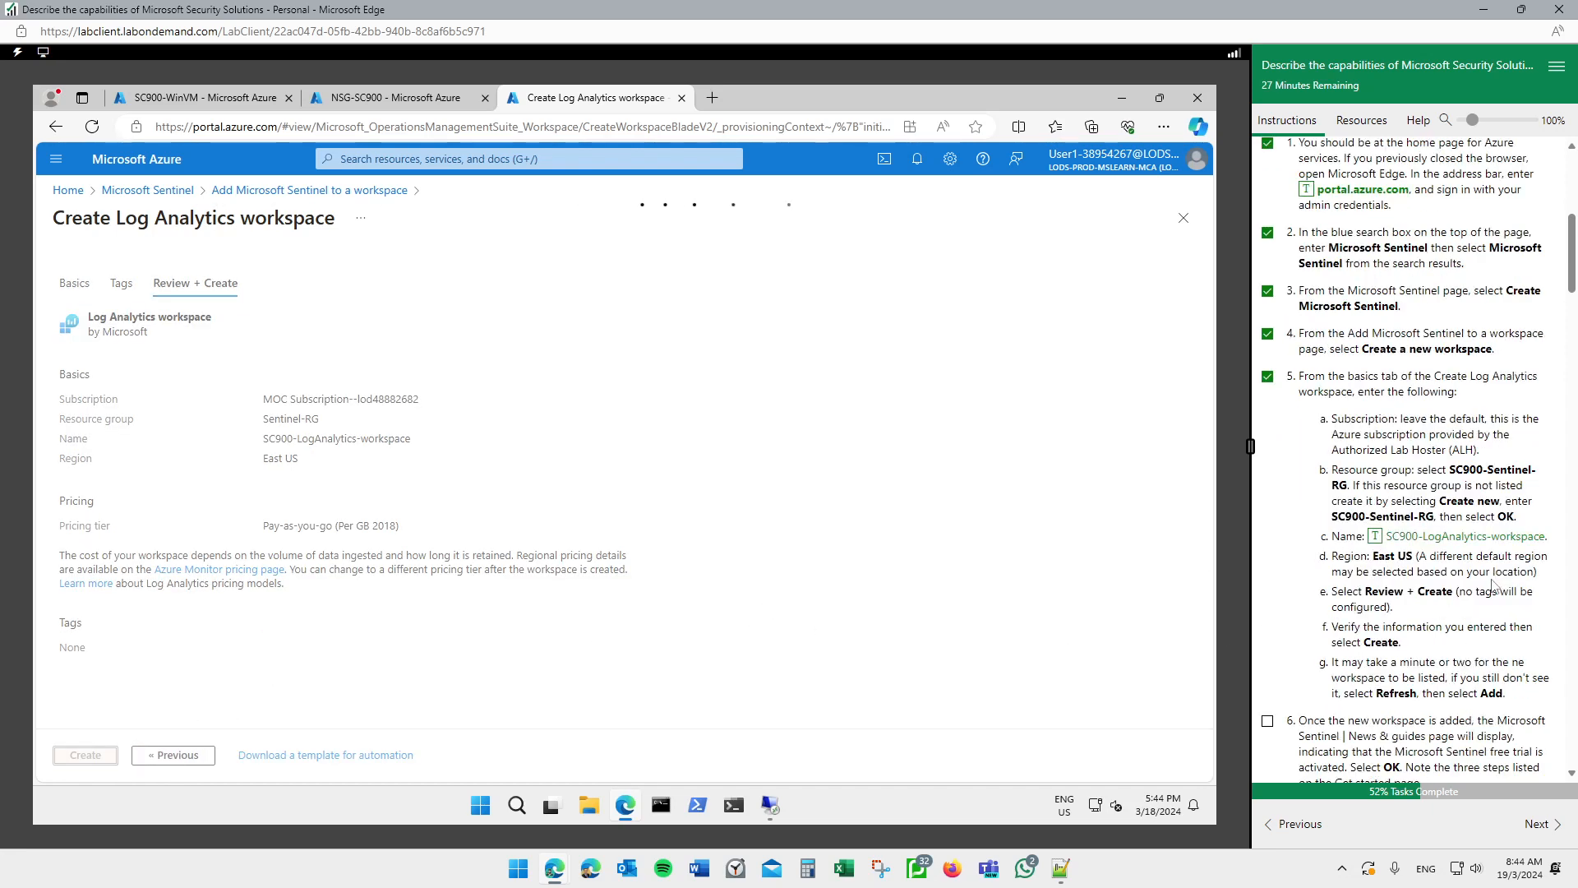
{"action": "scroll", "coordinate": [1492, 584], "scroll_direction": "down", "scroll_amount": 1}
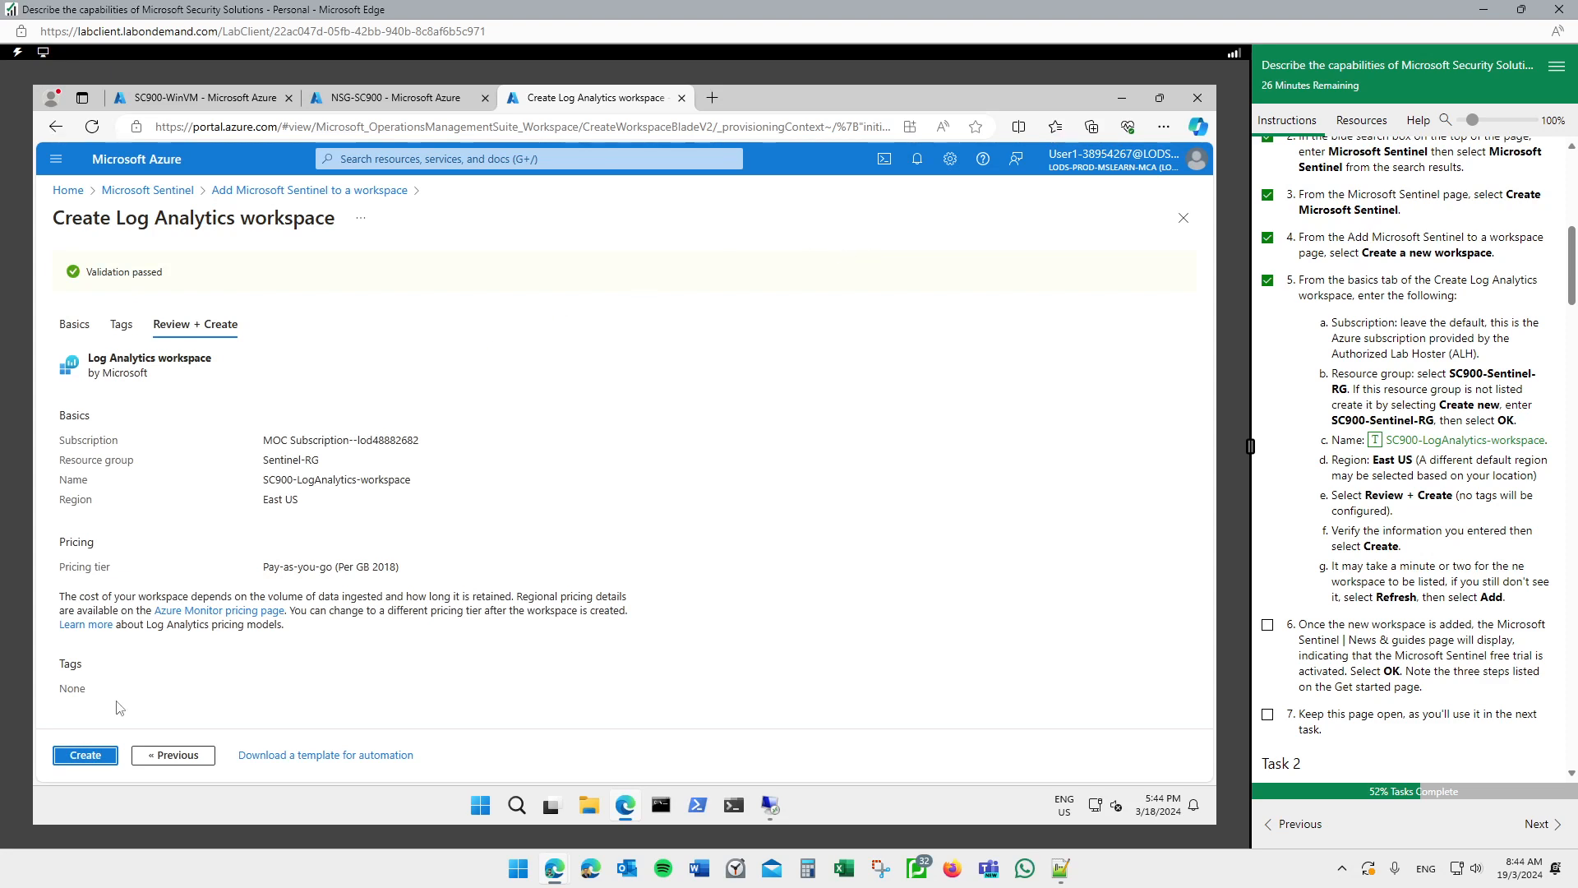
{"action": "left_click", "coordinate": [85, 754]}
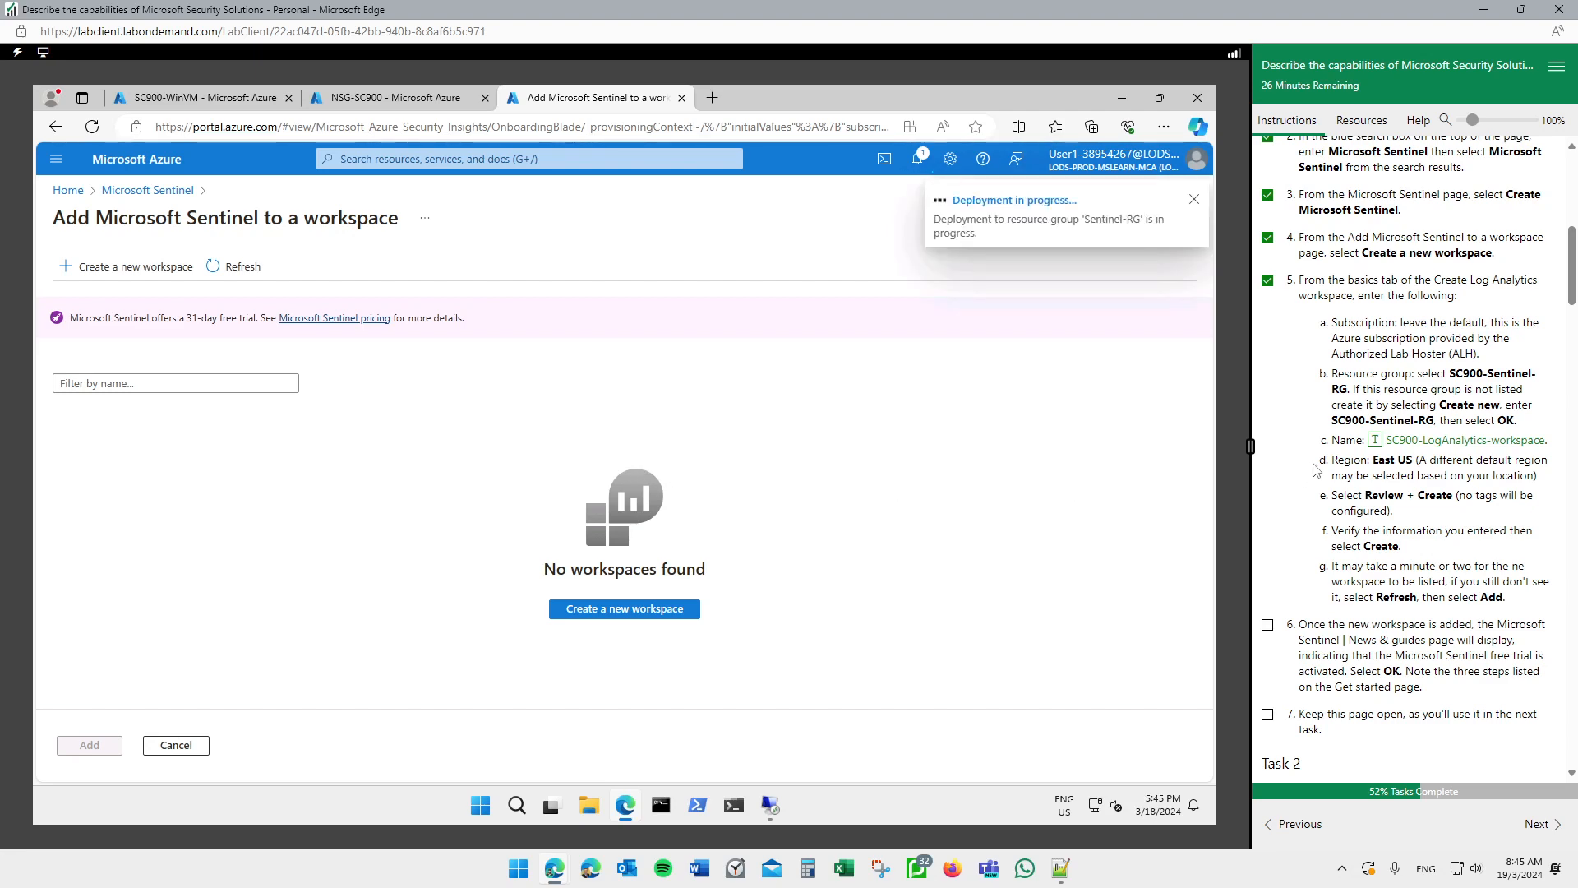
Check off Task 1 steps 6 and 7 in the lab instructions and read on to the Task 2 steps
{"action": "scroll", "coordinate": [1314, 467], "scroll_direction": "down", "scroll_amount": 2}
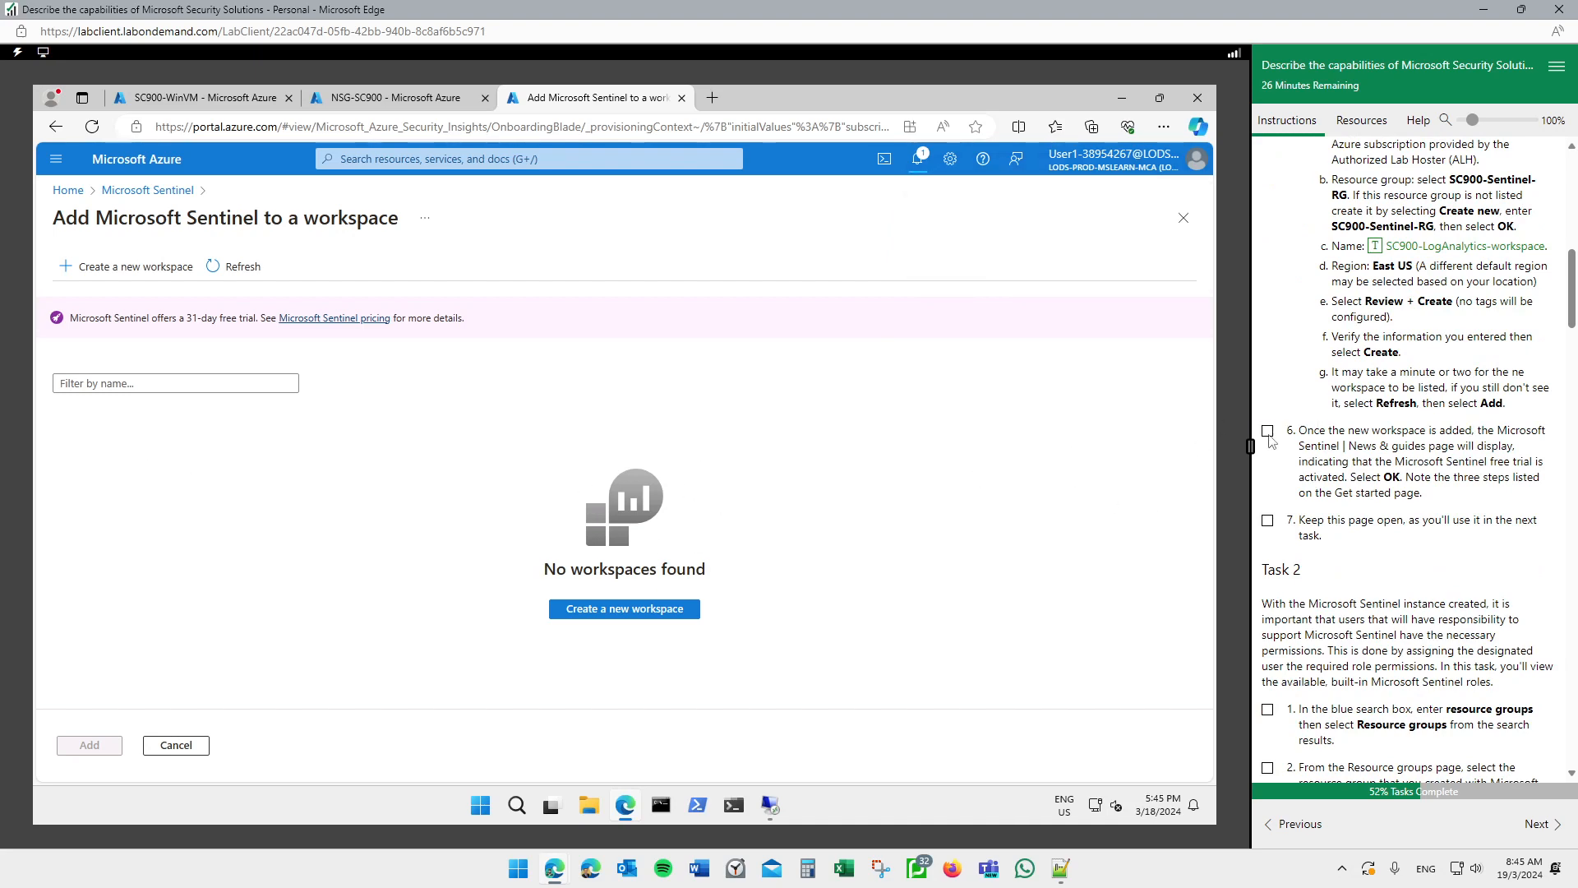
{"action": "left_click", "coordinate": [1268, 432]}
{"action": "left_click", "coordinate": [1268, 521]}
{"action": "scroll", "coordinate": [1314, 509], "scroll_direction": "down", "scroll_amount": 2}
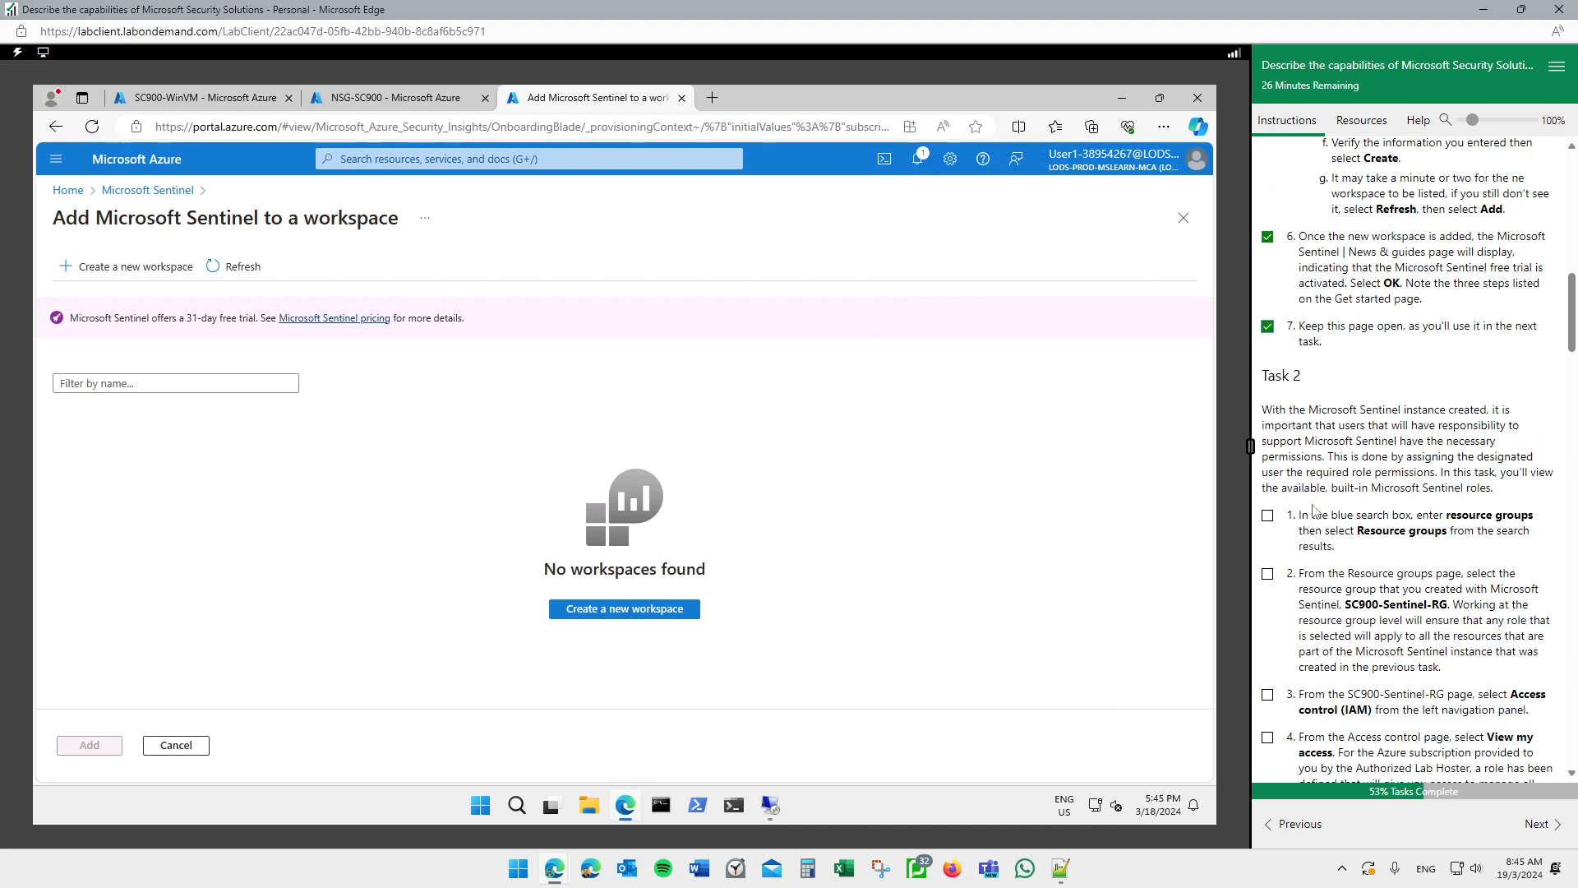
{"action": "scroll", "coordinate": [1315, 510], "scroll_direction": "up", "scroll_amount": 2}
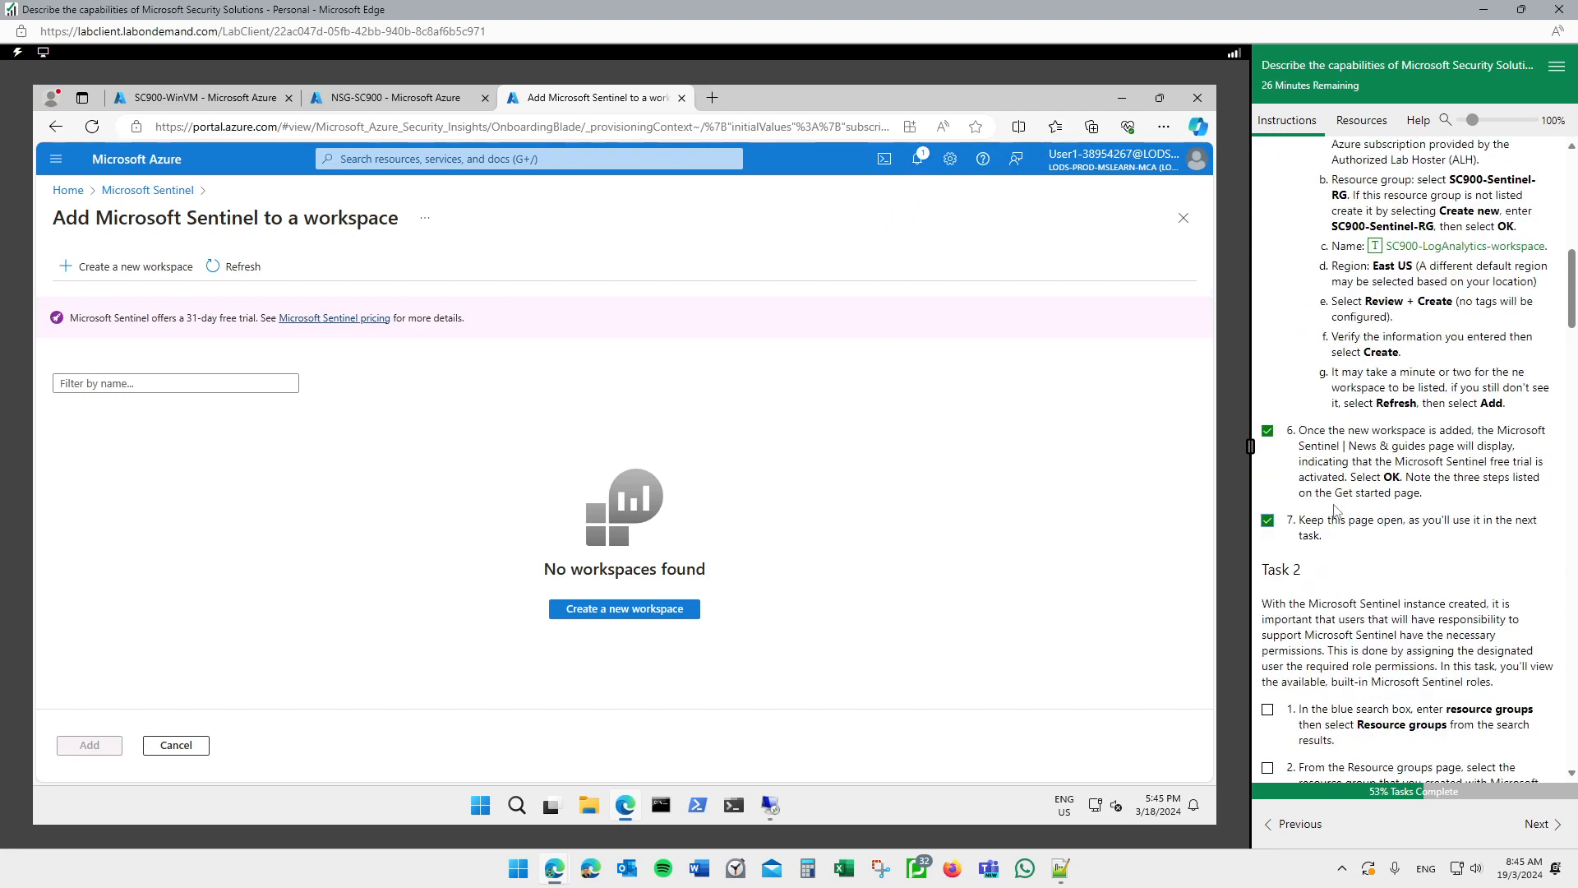
{"action": "scroll", "coordinate": [1335, 511], "scroll_direction": "down", "scroll_amount": 1}
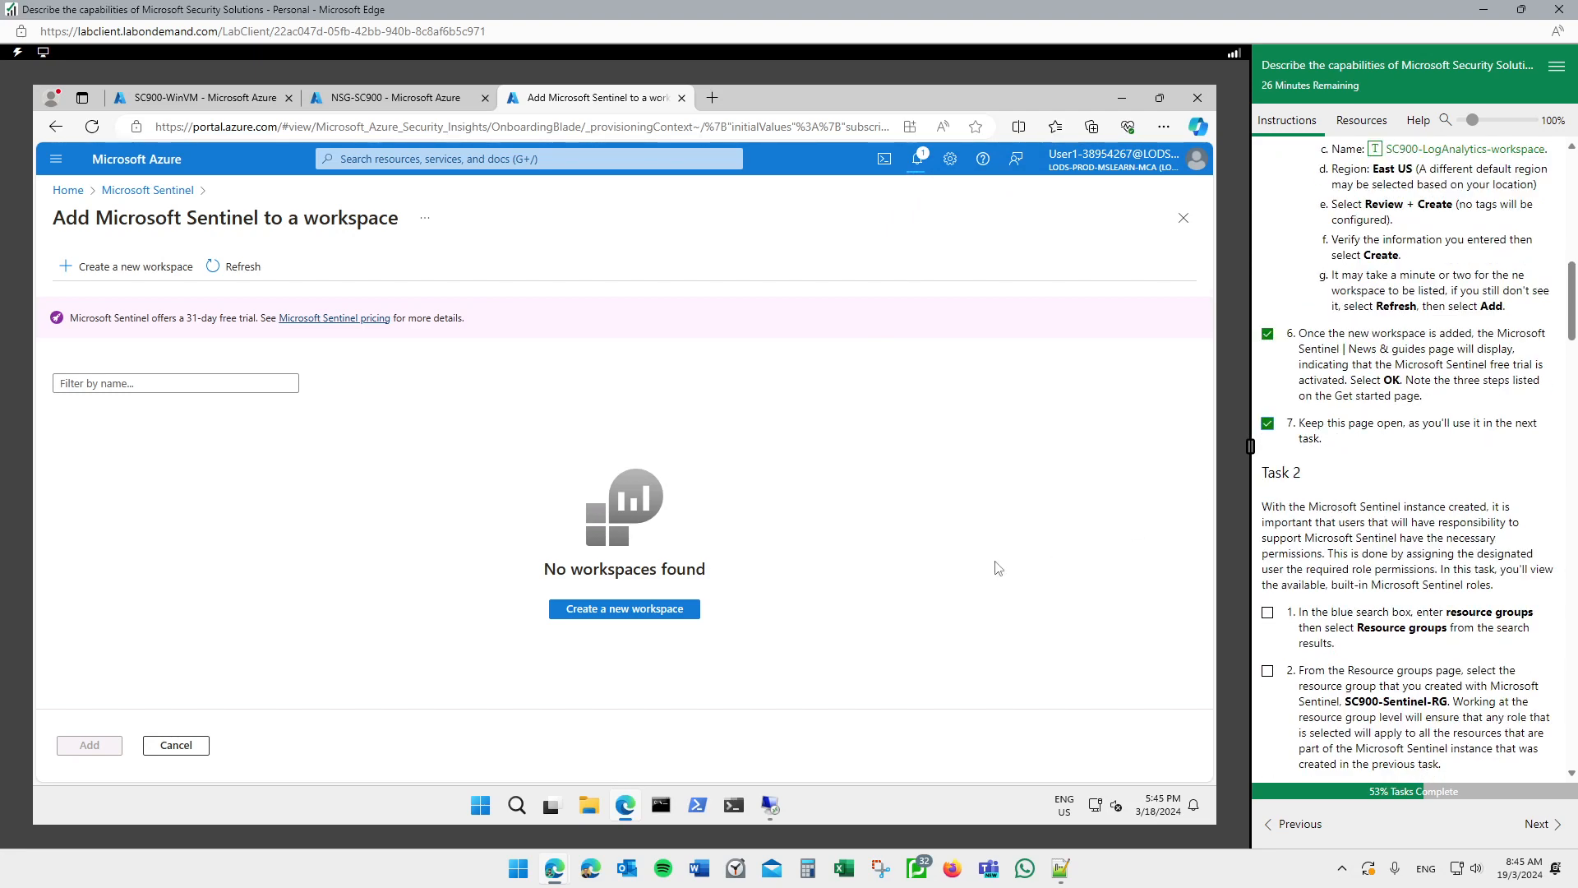
{"action": "scroll", "coordinate": [1434, 535], "scroll_direction": "down", "scroll_amount": 1}
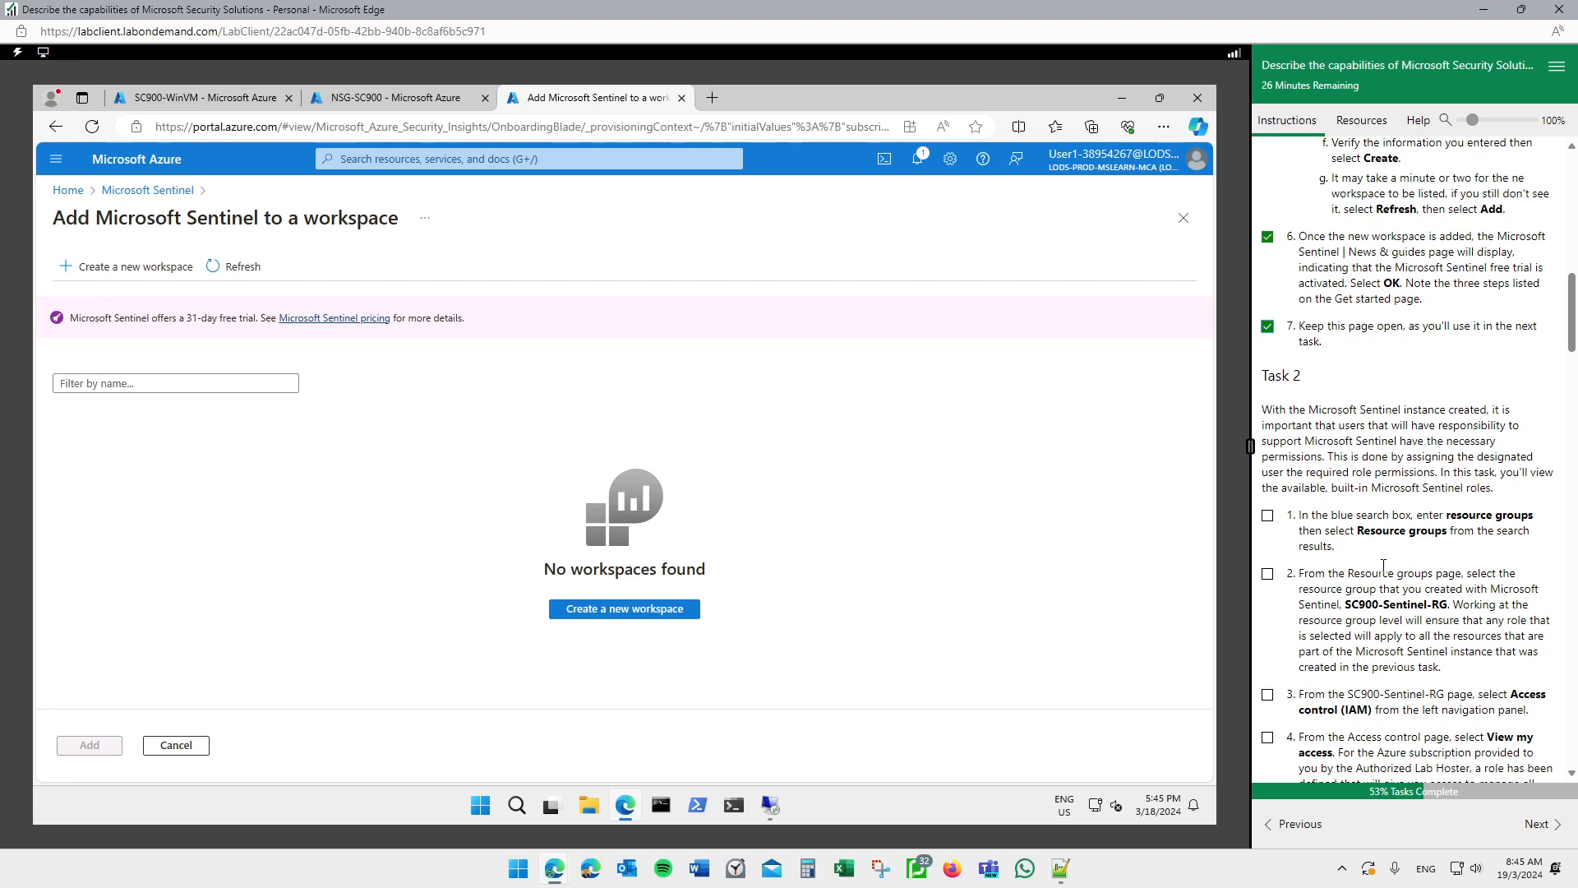
Check the workspace deployment in the notifications and refresh the list of workspaces available for Microsoft Sentinel
{"action": "left_click", "coordinate": [917, 158]}
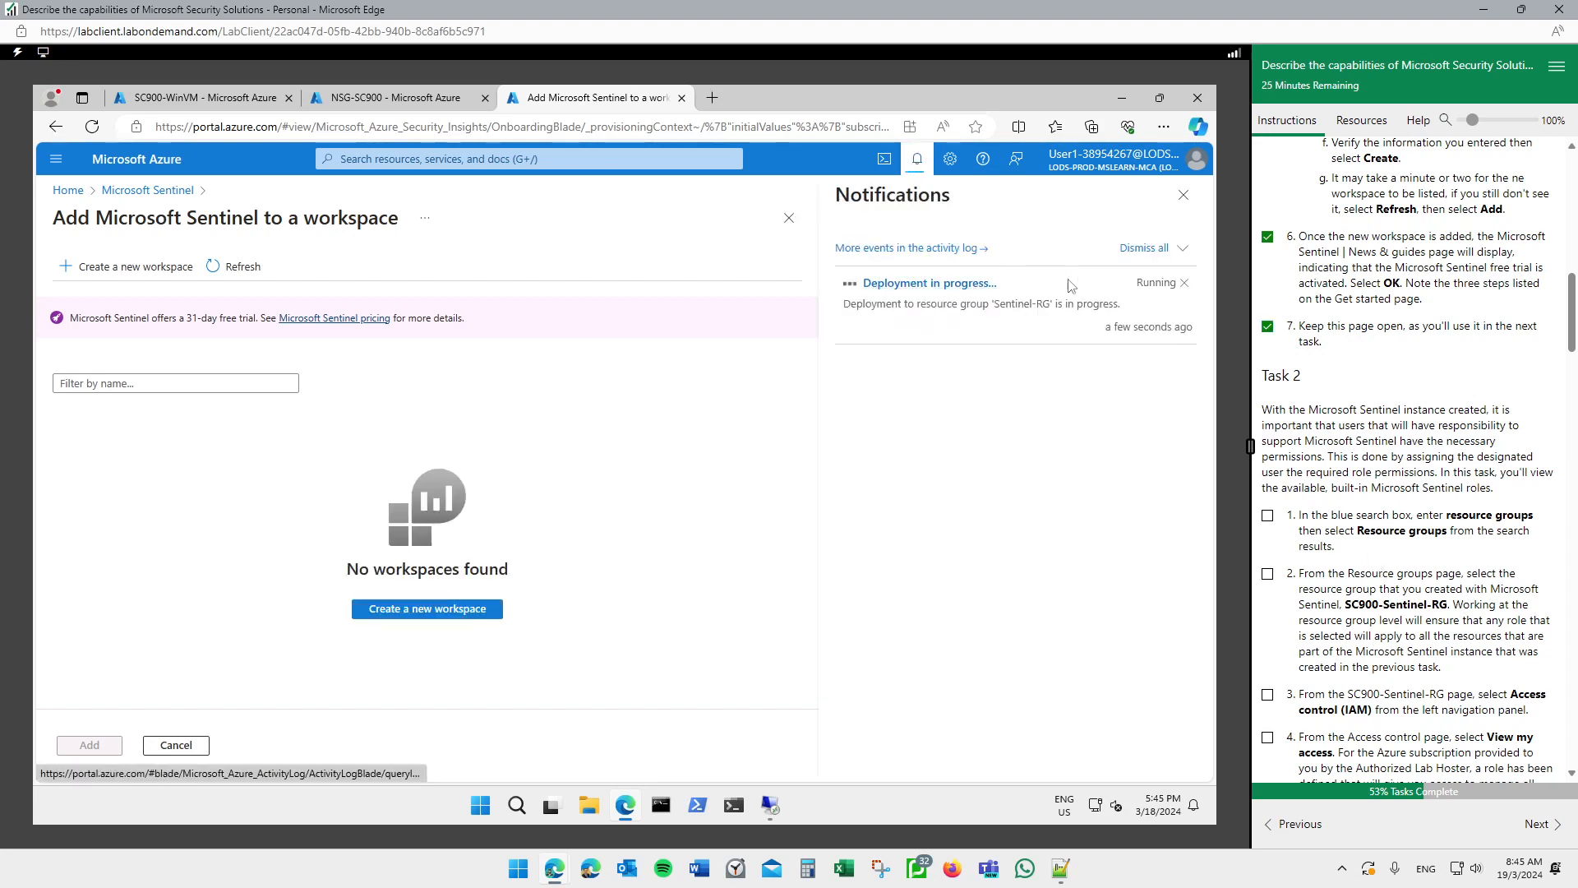
{"action": "left_click", "coordinate": [1184, 194]}
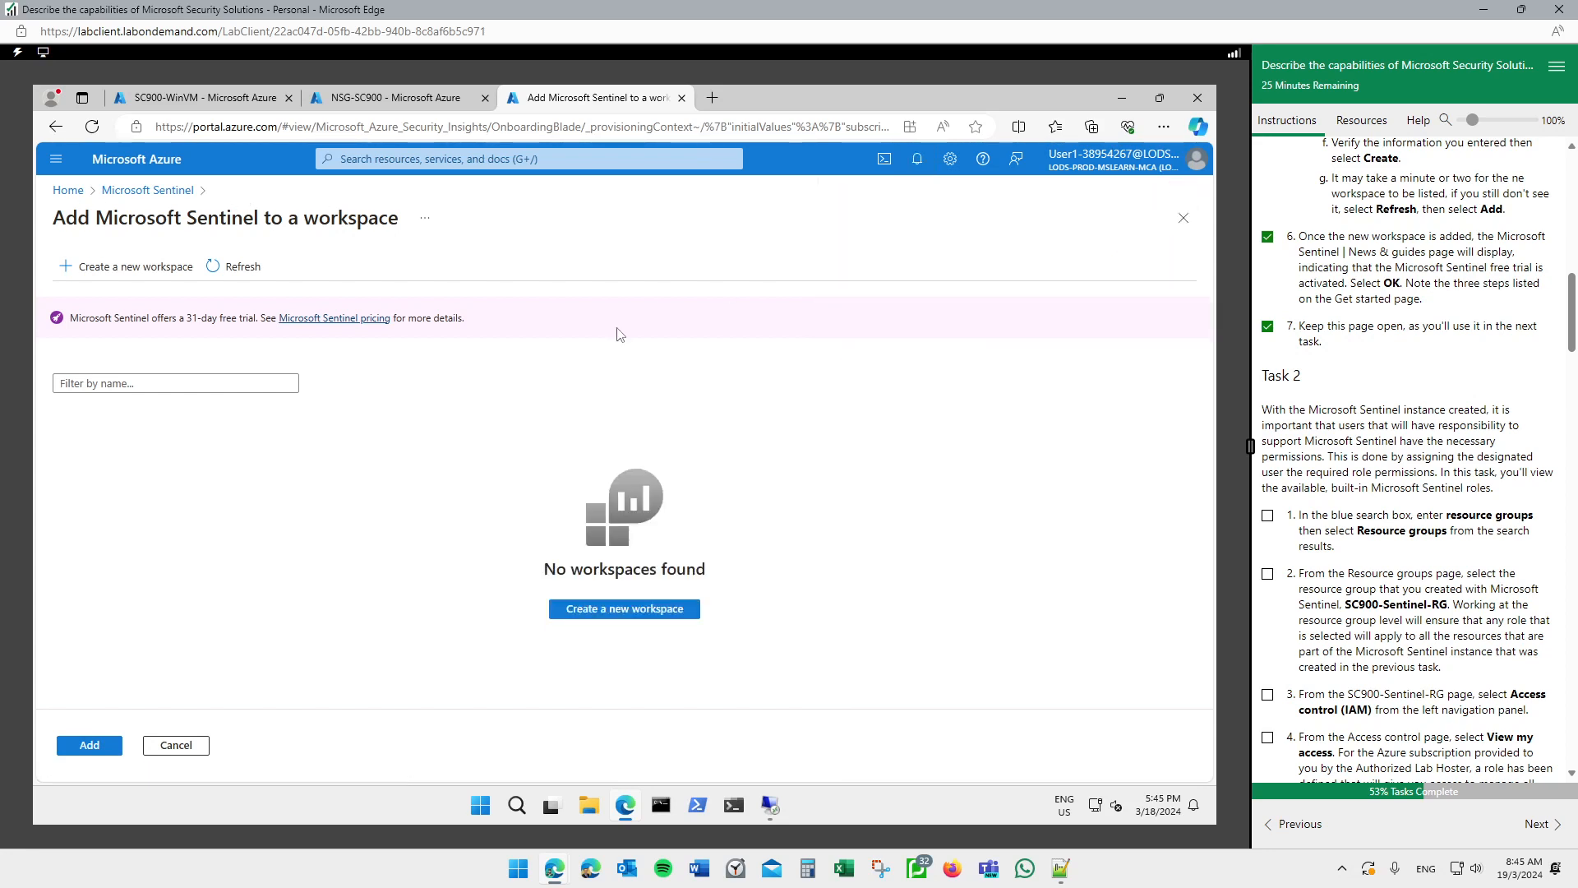
{"action": "left_click", "coordinate": [245, 270]}
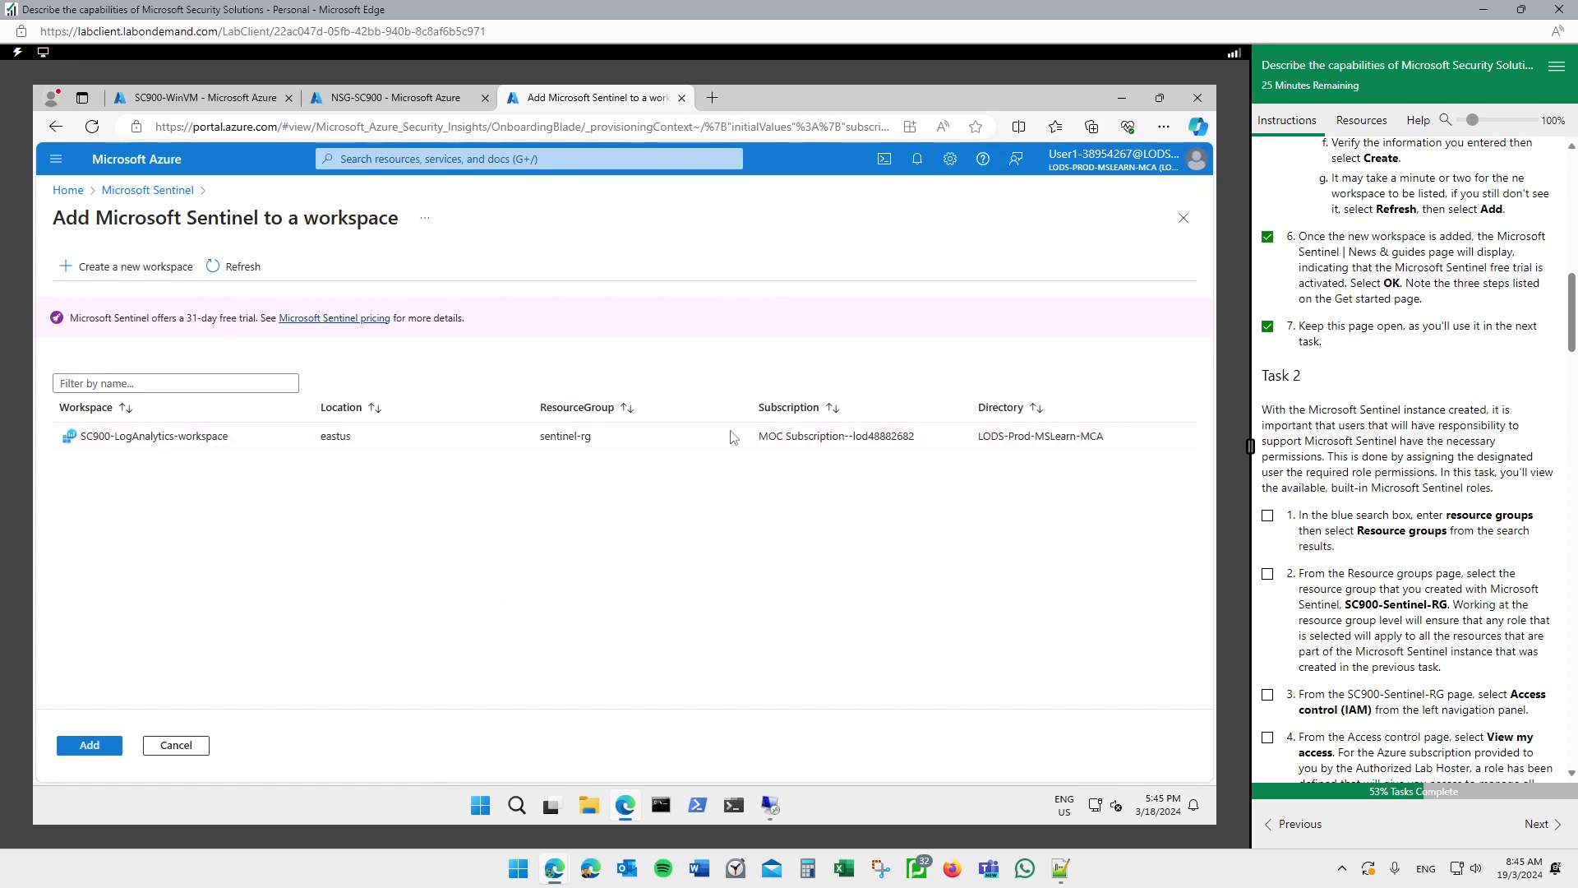
Search for "resource" and open the Resource groups service, checking off Task 2 step 1 in the lab instructions
{"action": "left_click", "coordinate": [514, 159]}
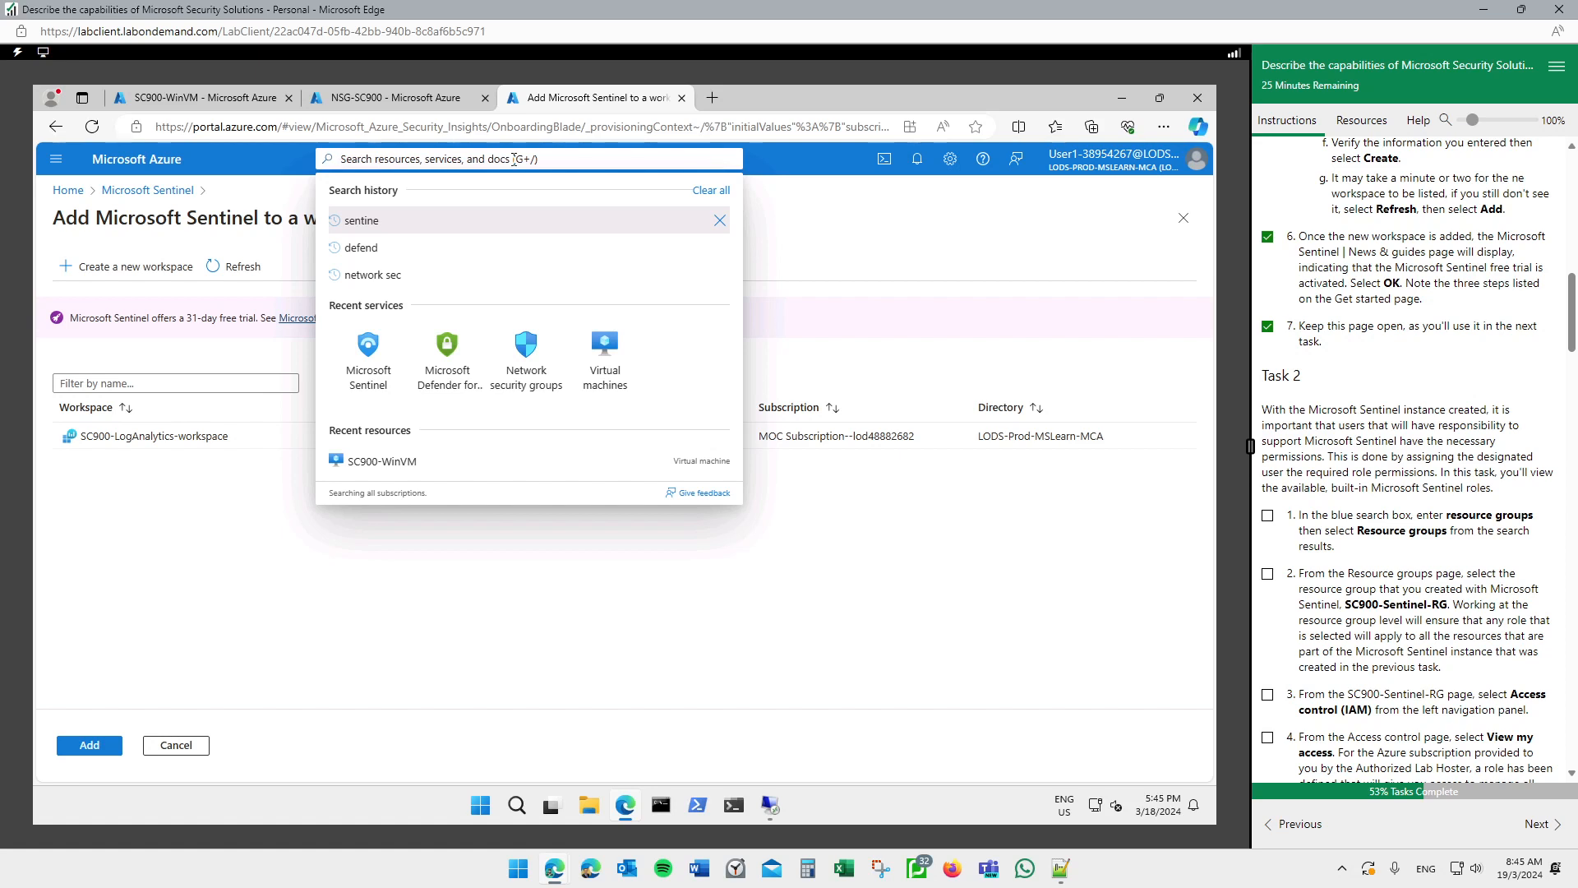
{"action": "type", "text": "reso"}
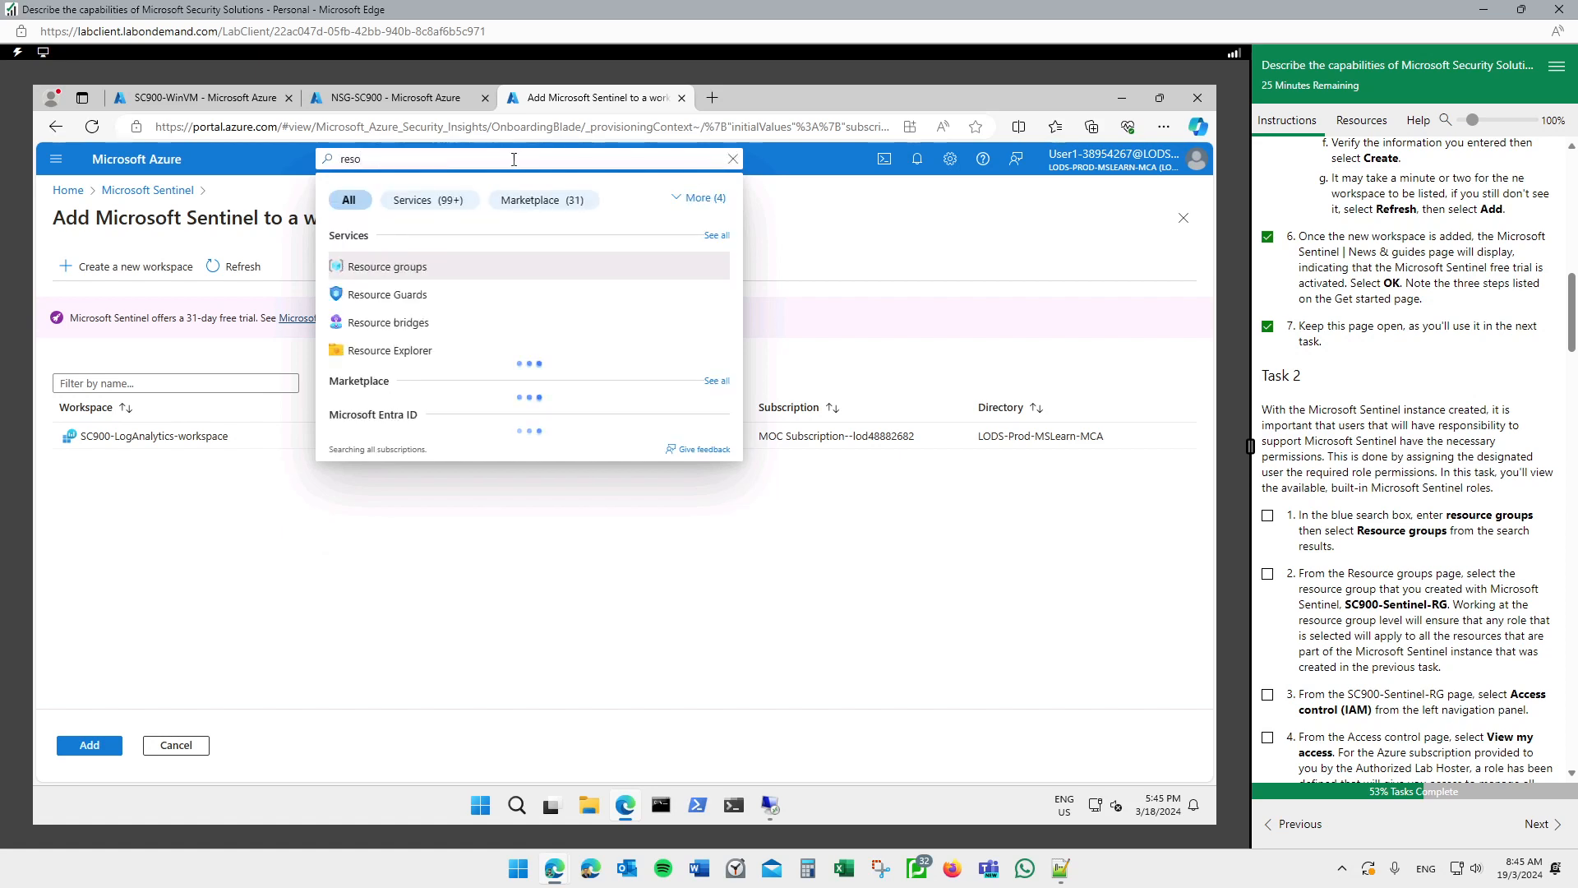
{"action": "type", "text": "urce"}
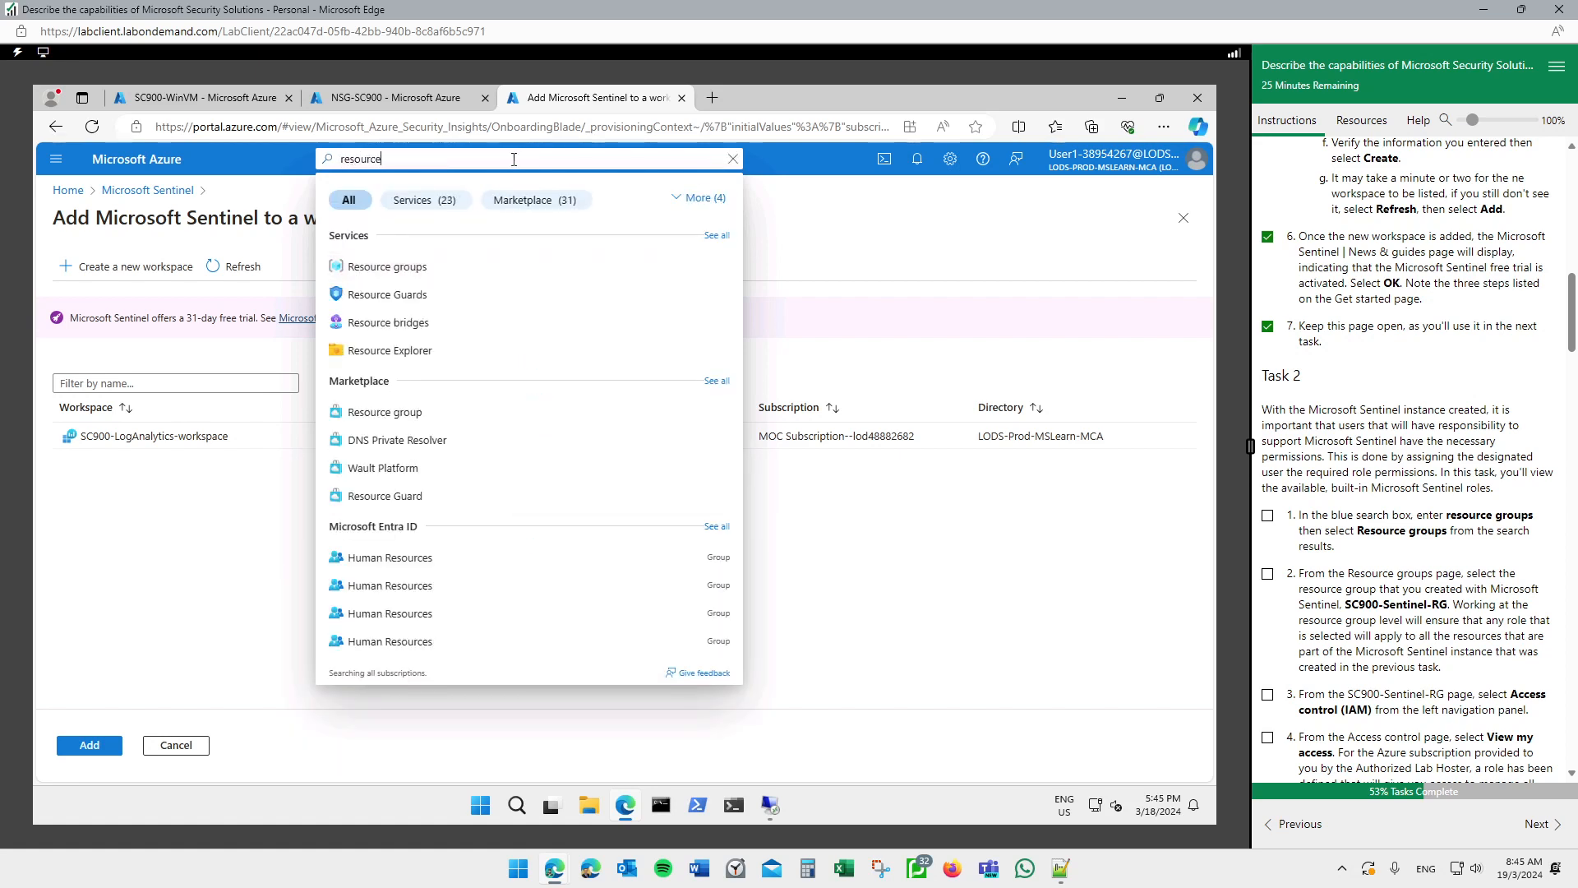
{"action": "left_click", "coordinate": [413, 280]}
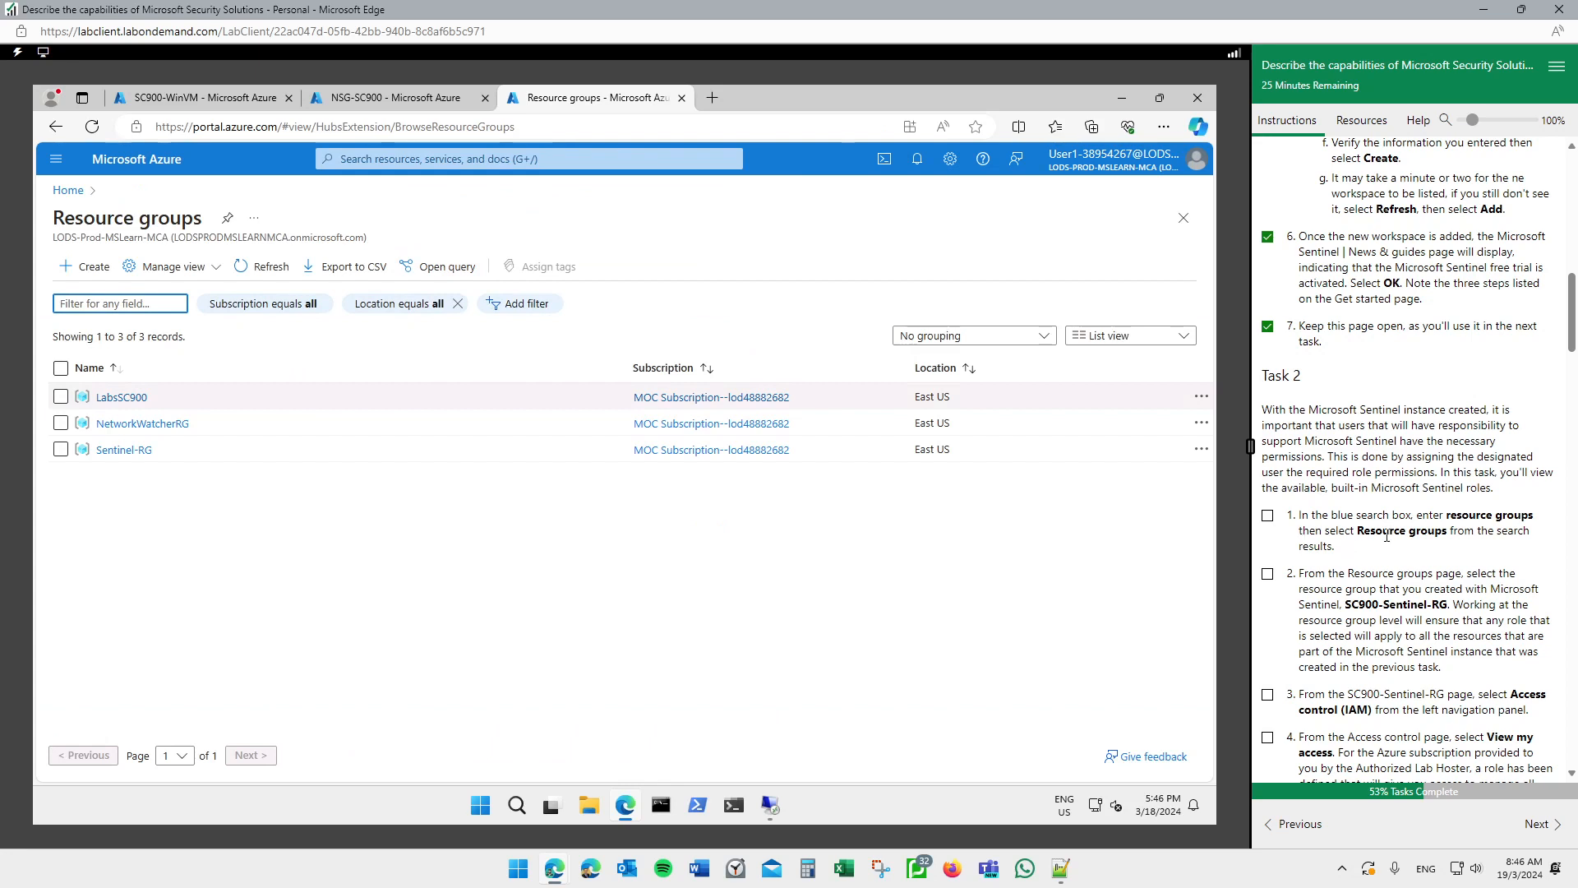
{"action": "left_click", "coordinate": [1267, 516]}
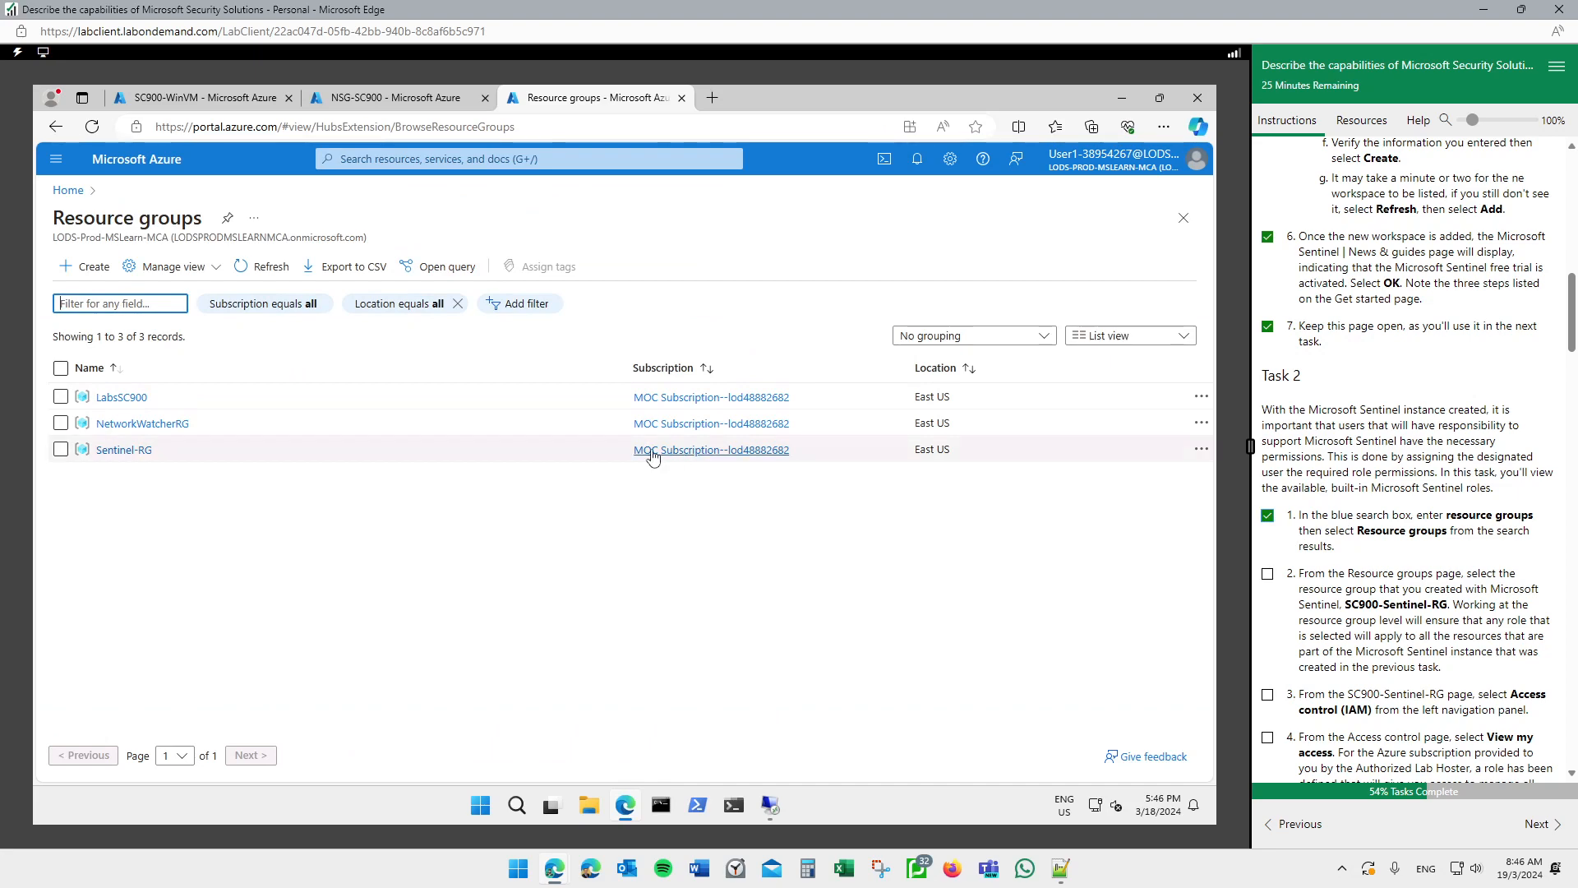
Open the Sentinel-RG resource group's Access control (IAM) page and check off Task 2 step 2
{"action": "left_click", "coordinate": [125, 451]}
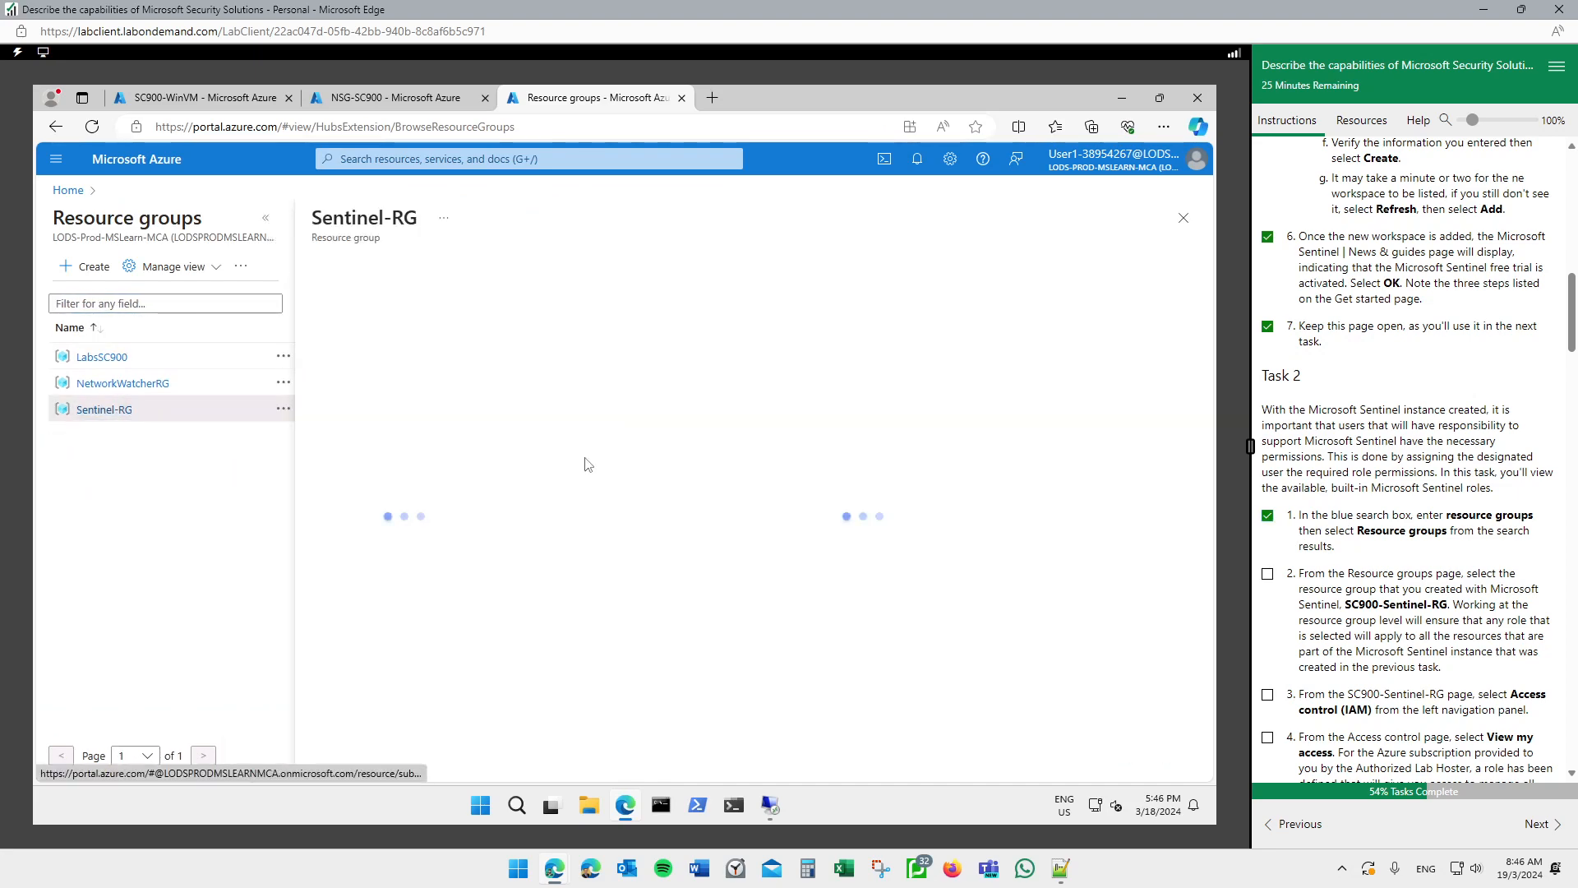
{"action": "left_click", "coordinate": [1267, 574]}
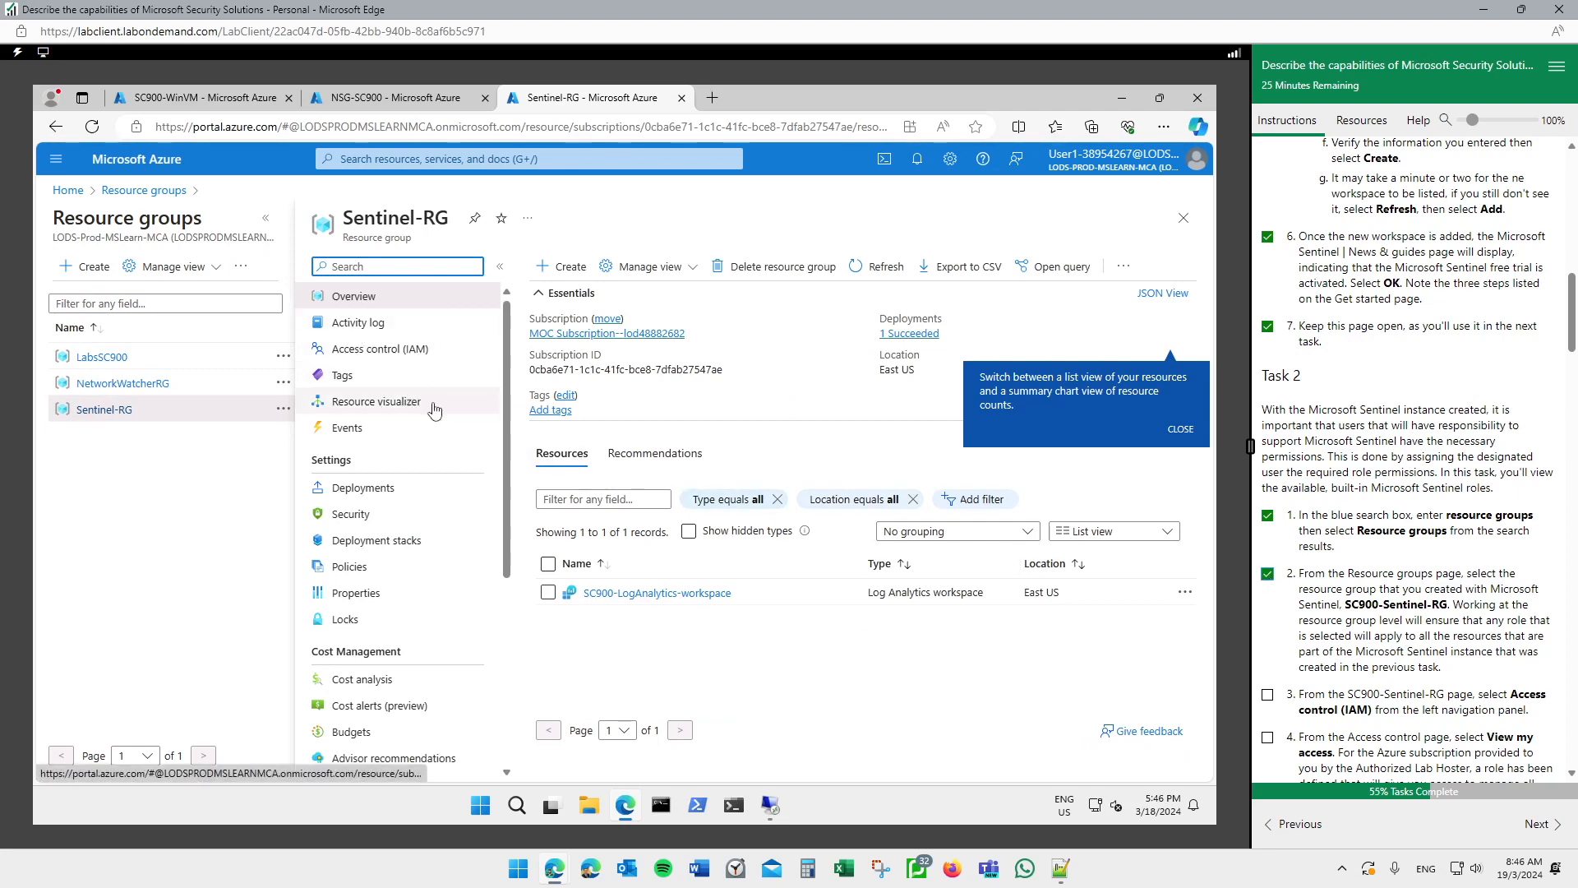
{"action": "left_click", "coordinate": [374, 352]}
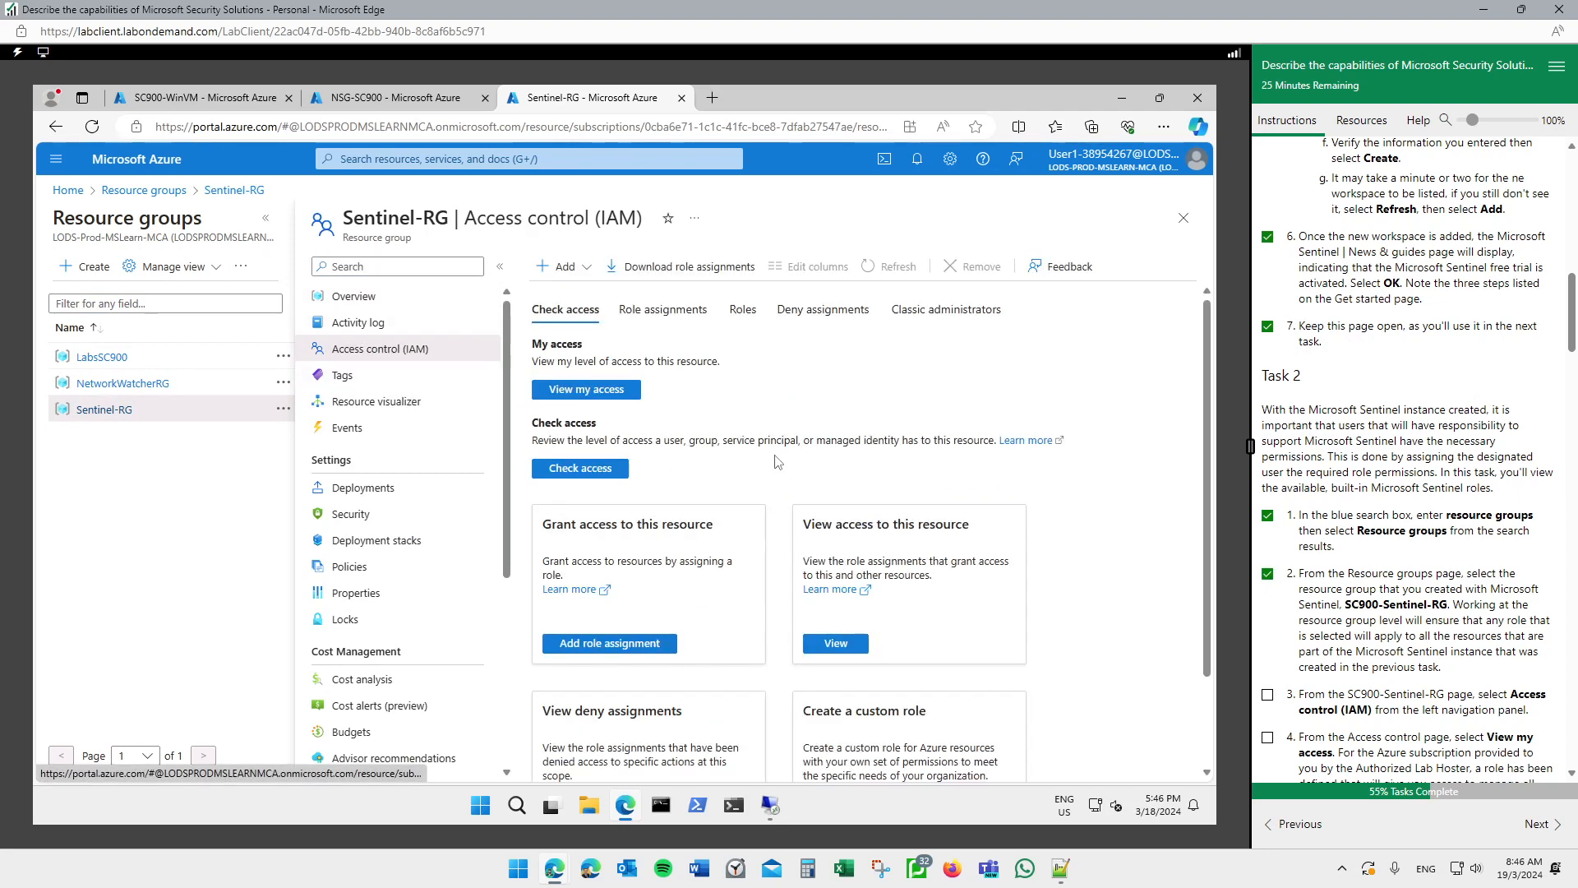
View your own access assignments on Sentinel-RG, check off Task 2 steps 3 and 4, and close the assignments pane
{"action": "scroll", "coordinate": [1450, 493], "scroll_direction": "down", "scroll_amount": 2}
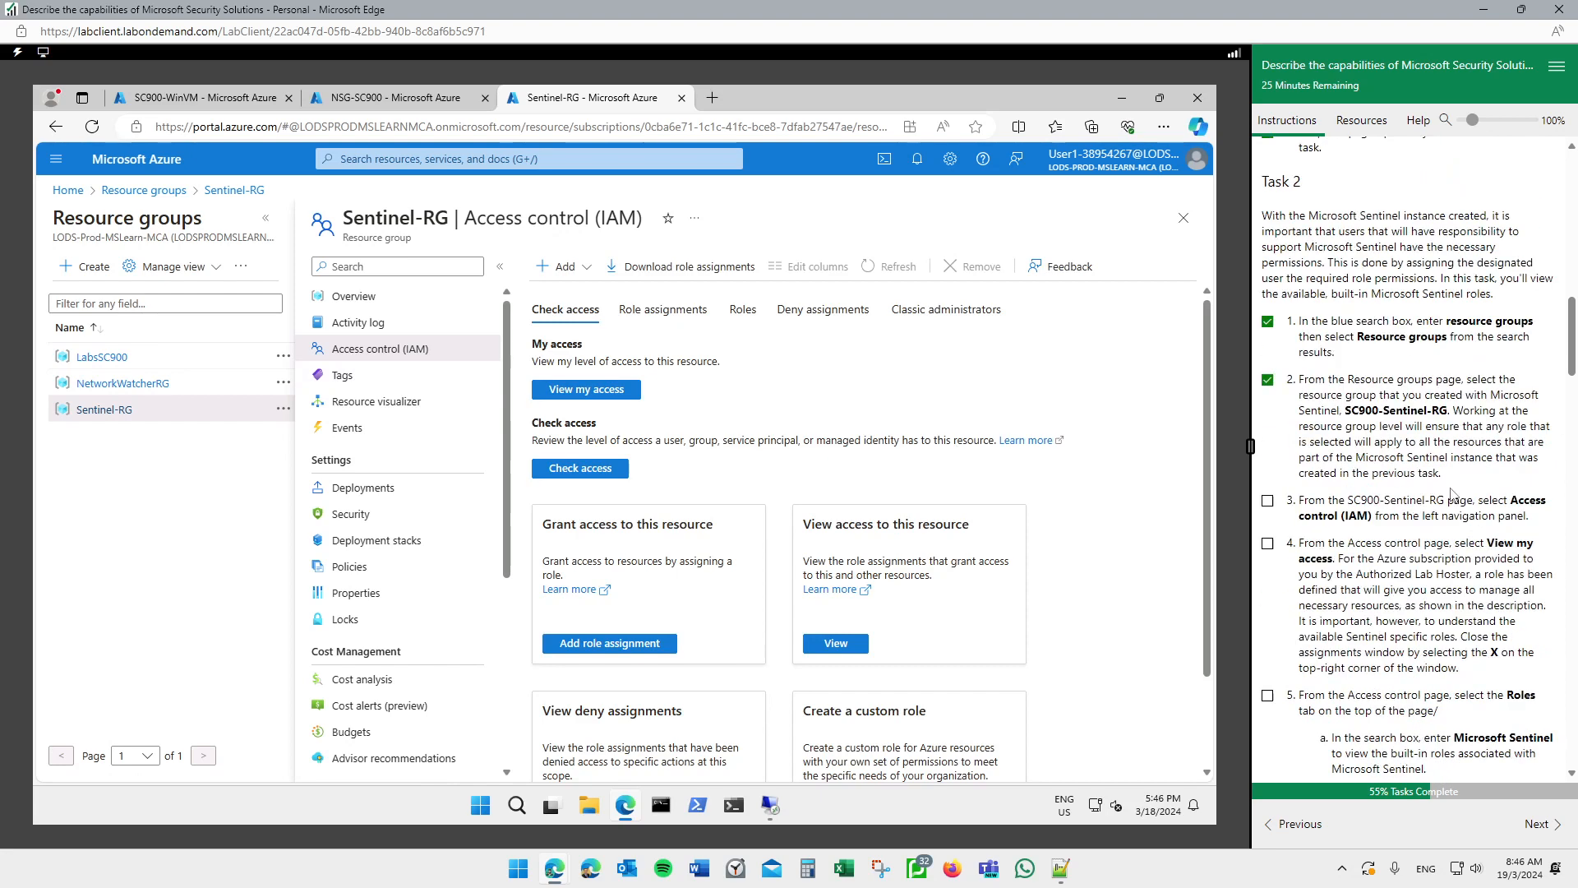
{"action": "left_click", "coordinate": [1267, 502]}
{"action": "left_click", "coordinate": [602, 392]}
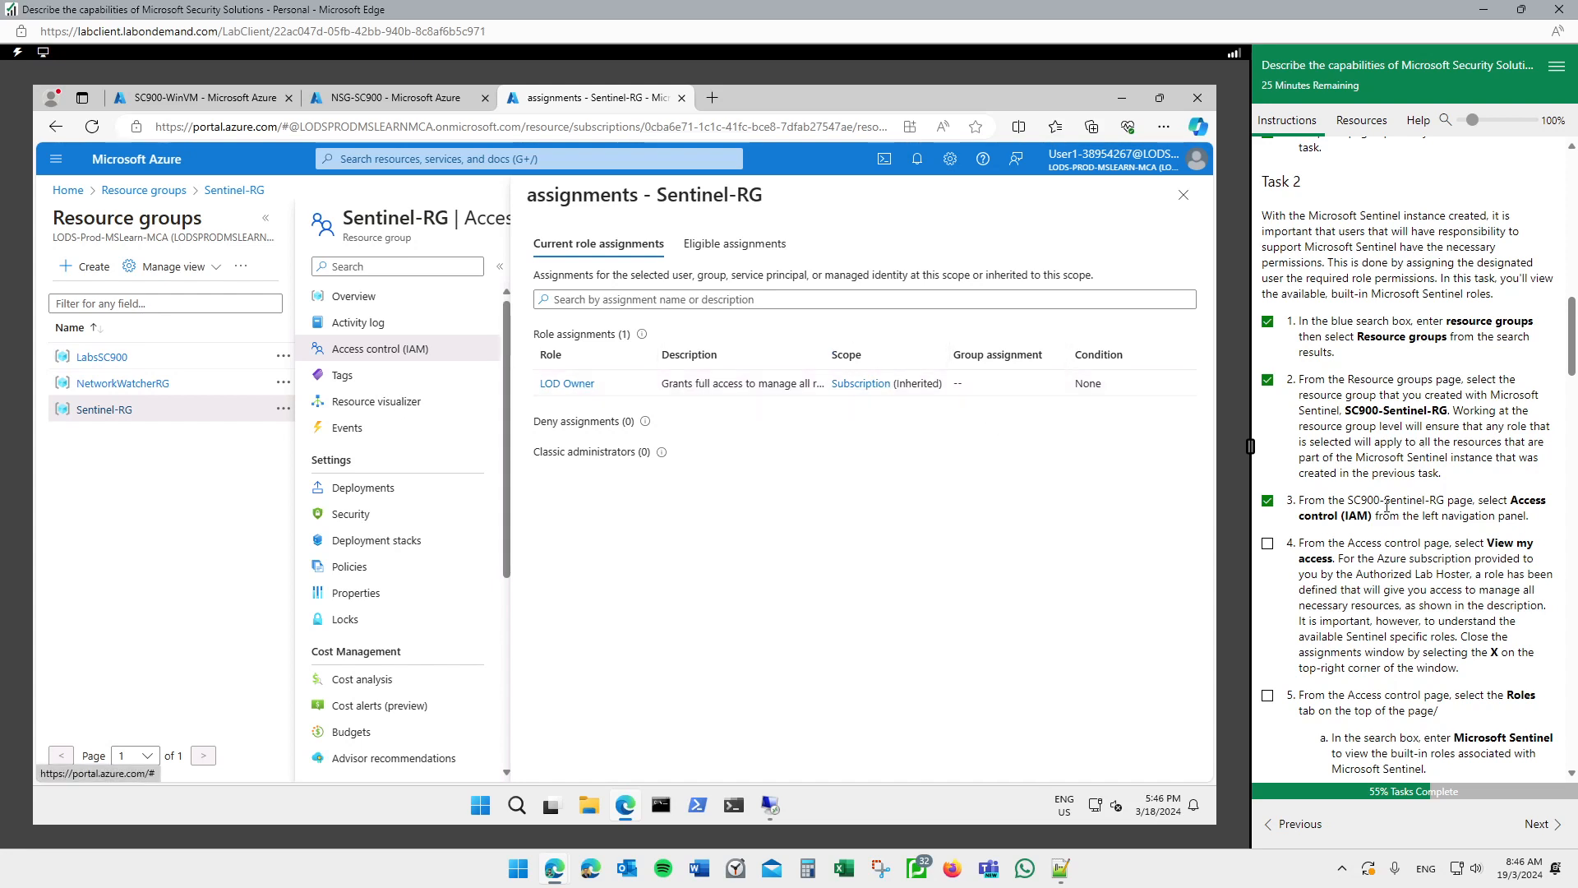
{"action": "left_click", "coordinate": [1267, 543]}
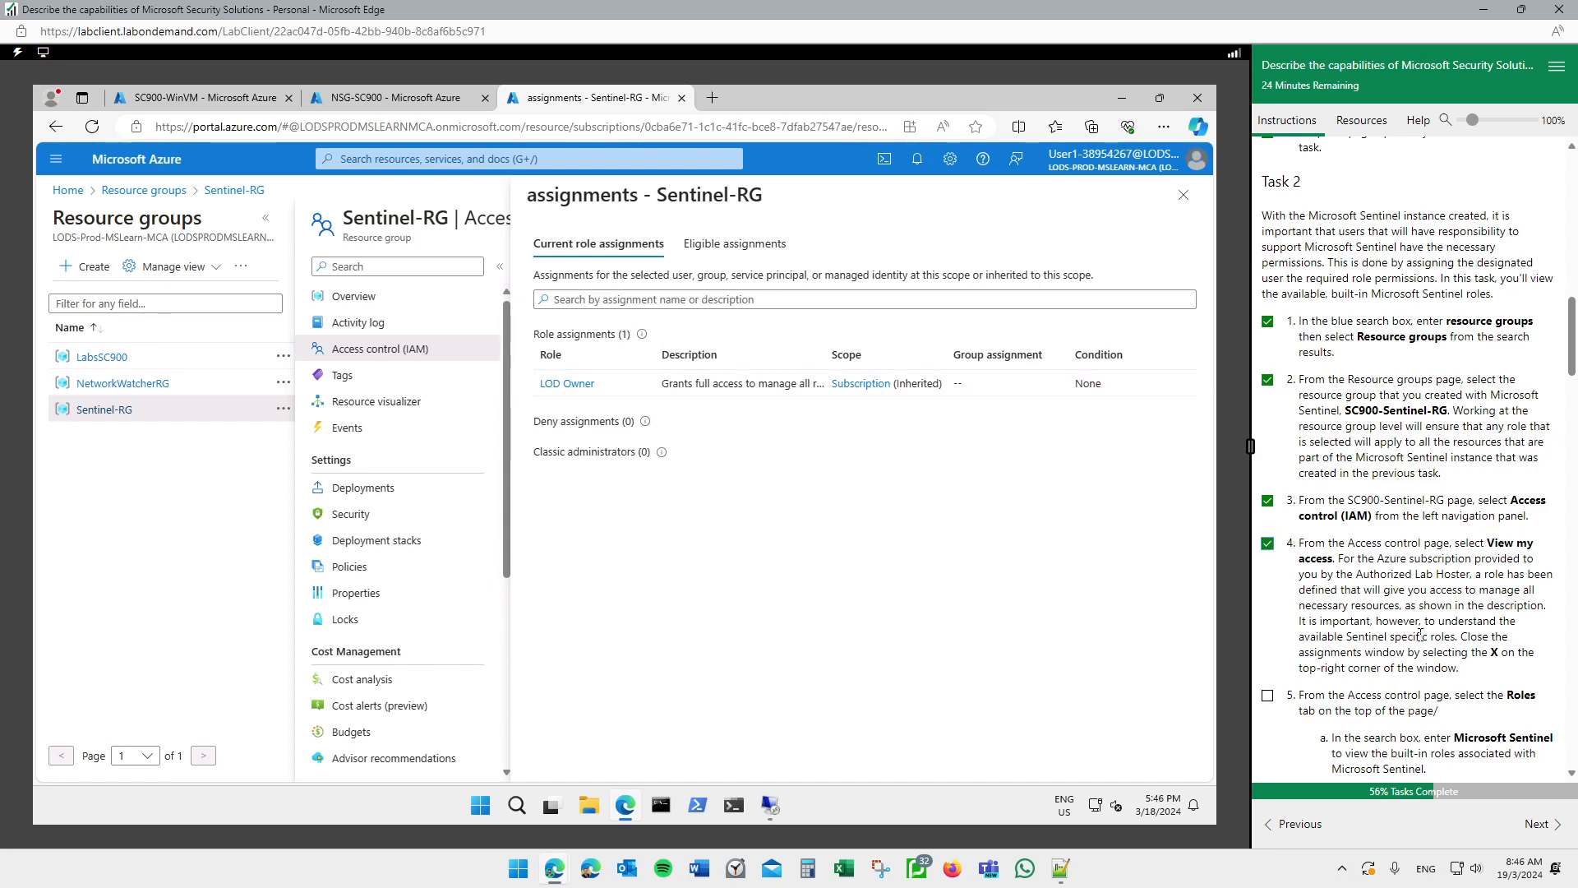
{"action": "left_click", "coordinate": [1184, 198]}
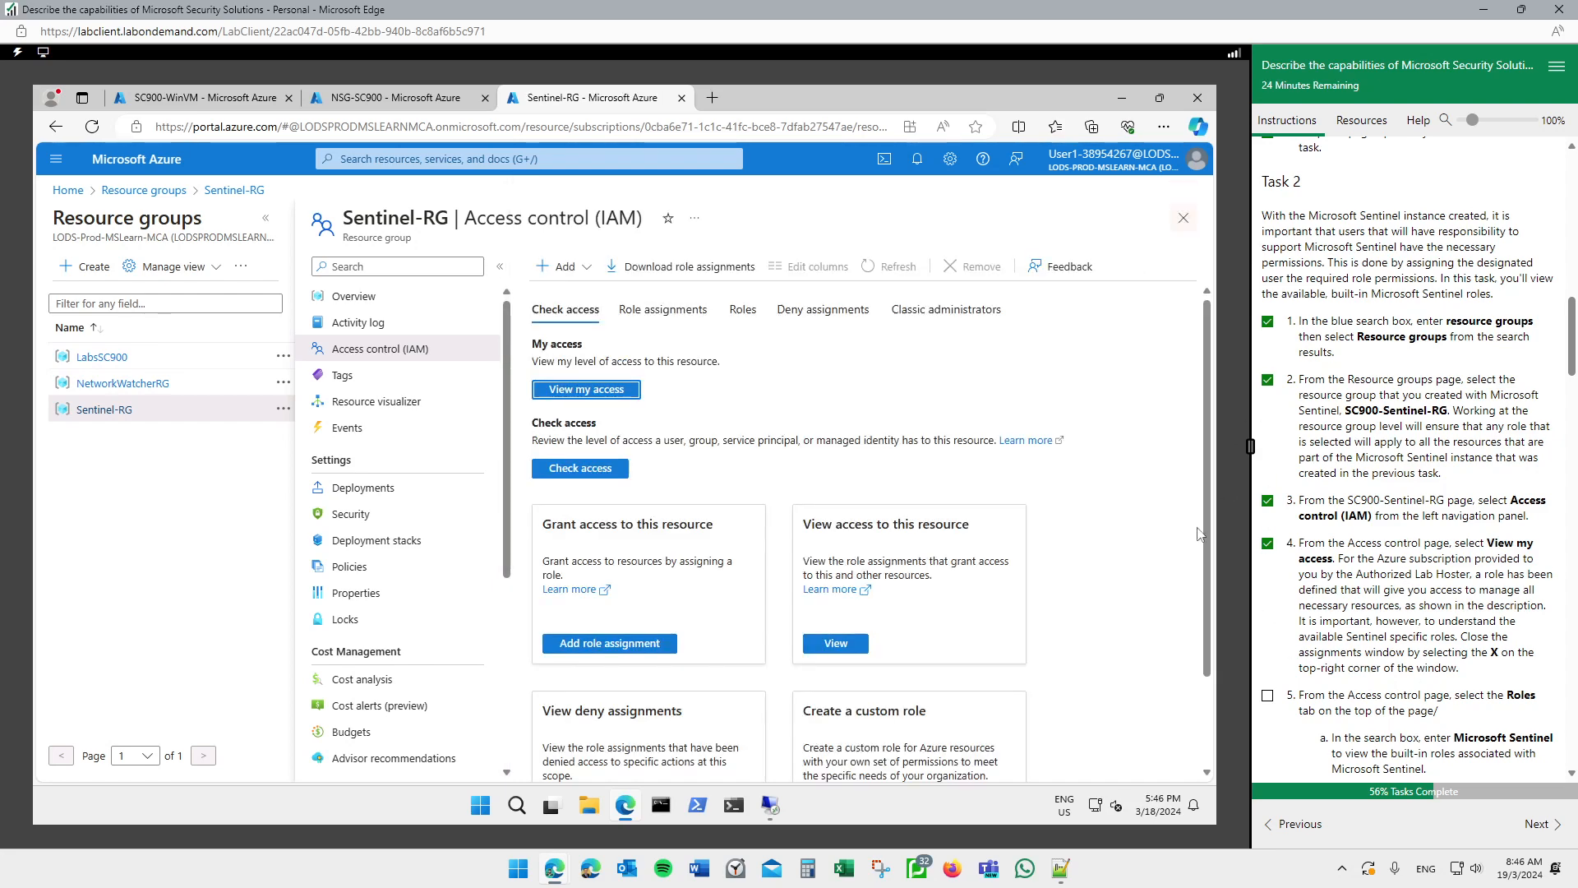
Show the available roles for the Sentinel-RG resource group and check off Task 2 step 5
{"action": "scroll", "coordinate": [1109, 558], "scroll_direction": "down", "scroll_amount": 2}
{"action": "scroll", "coordinate": [925, 504], "scroll_direction": "up", "scroll_amount": 2}
{"action": "left_click", "coordinate": [743, 309]}
{"action": "scroll", "coordinate": [1395, 547], "scroll_direction": "down", "scroll_amount": 1}
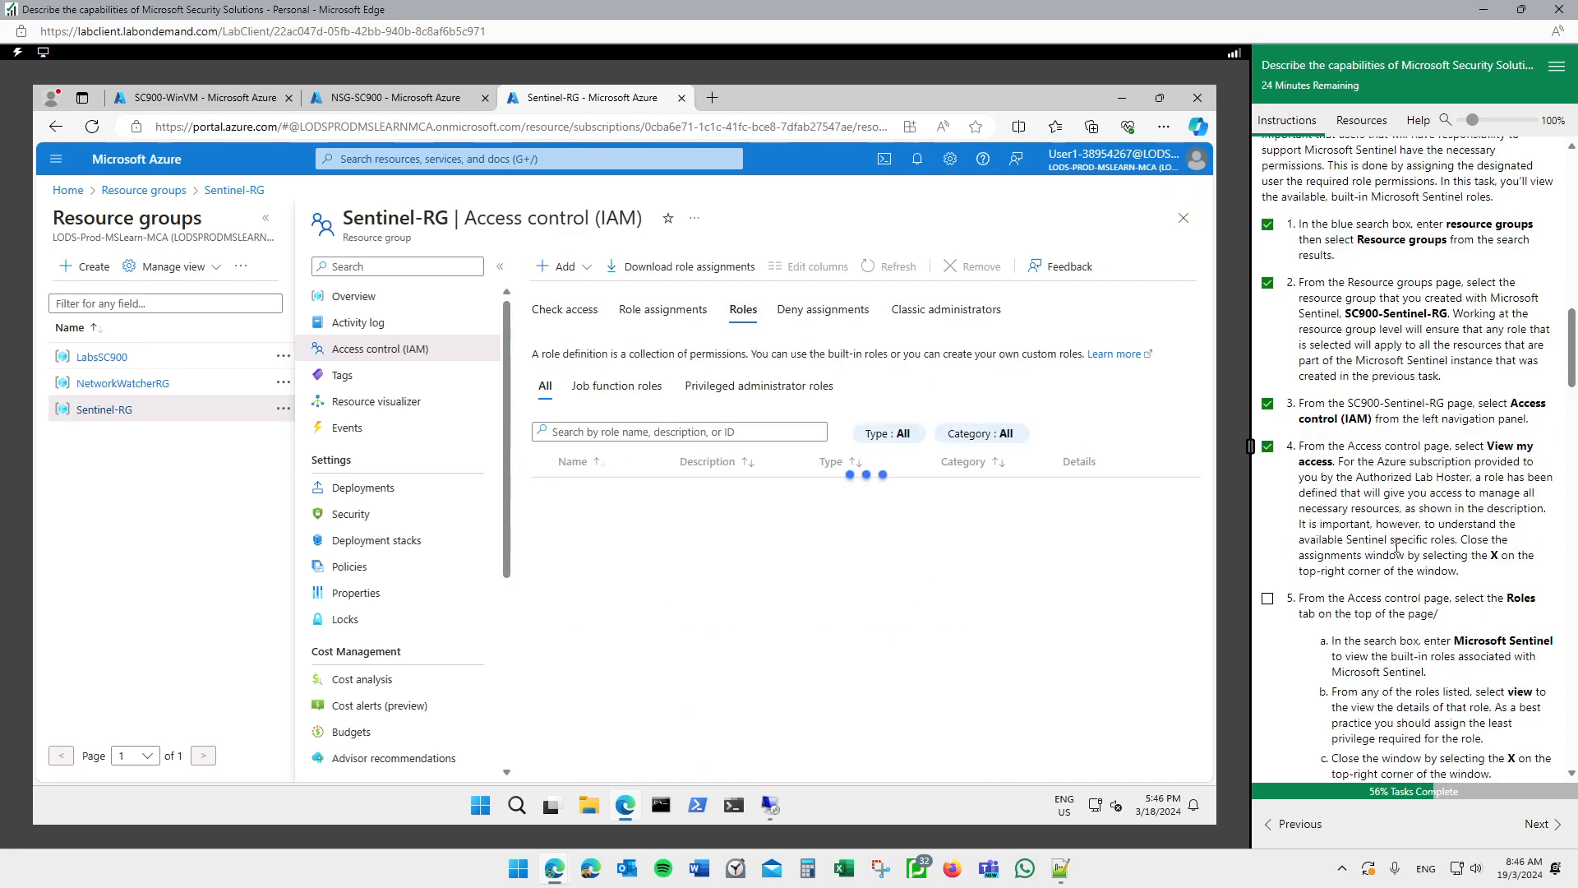
{"action": "left_click", "coordinate": [1267, 597]}
{"action": "scroll", "coordinate": [1373, 546], "scroll_direction": "down", "scroll_amount": 1}
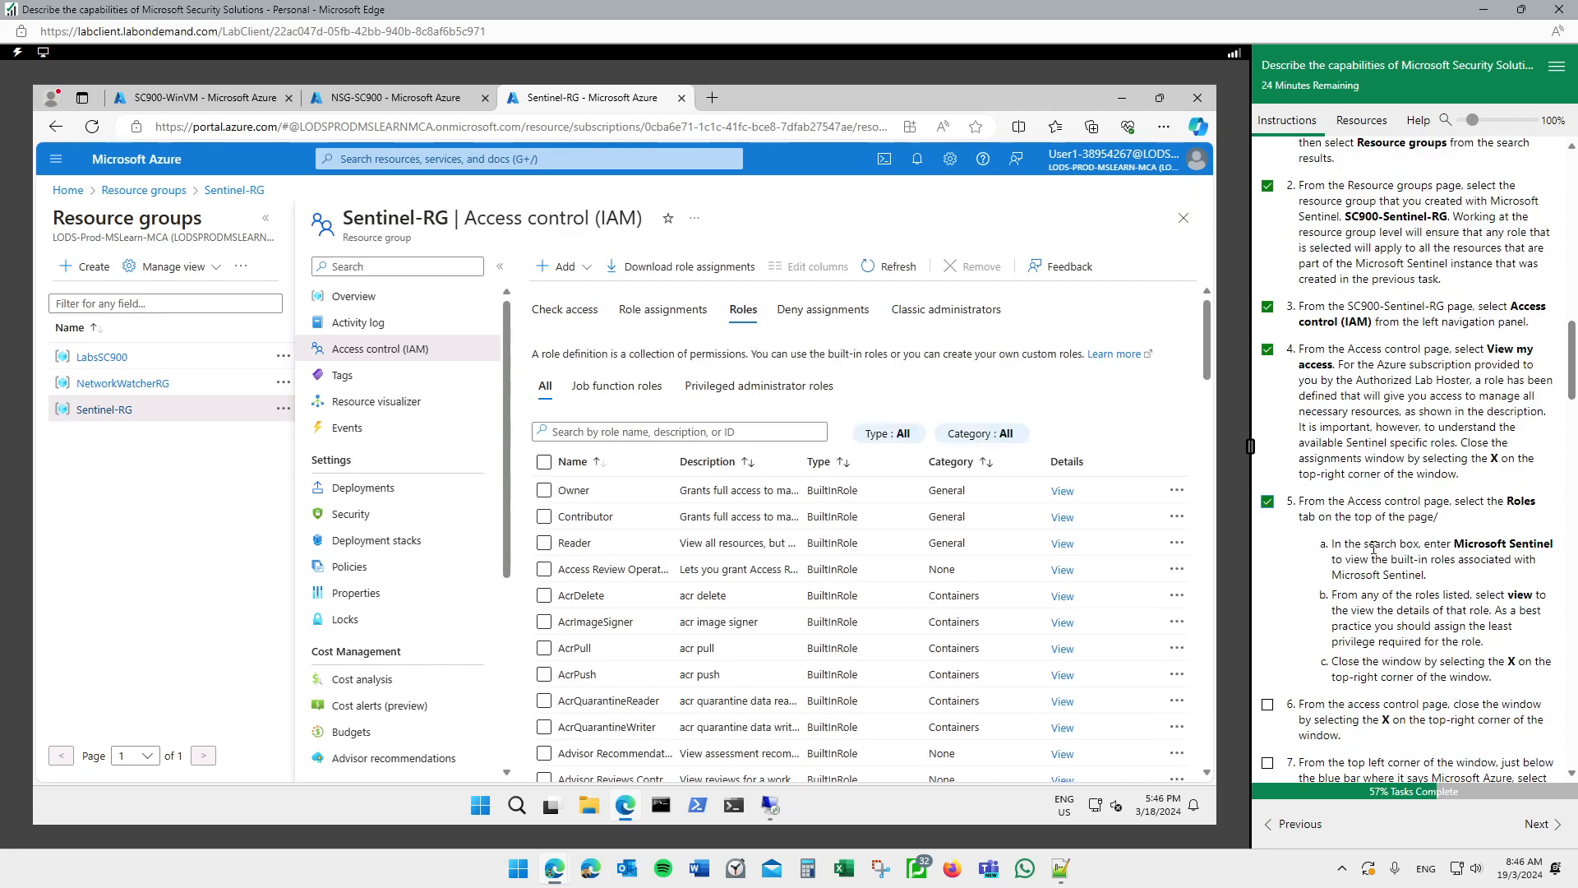
Search the Sentinel-RG roles for "sentinel" and widen the Name column to show the full role names
{"action": "left_click", "coordinate": [711, 431]}
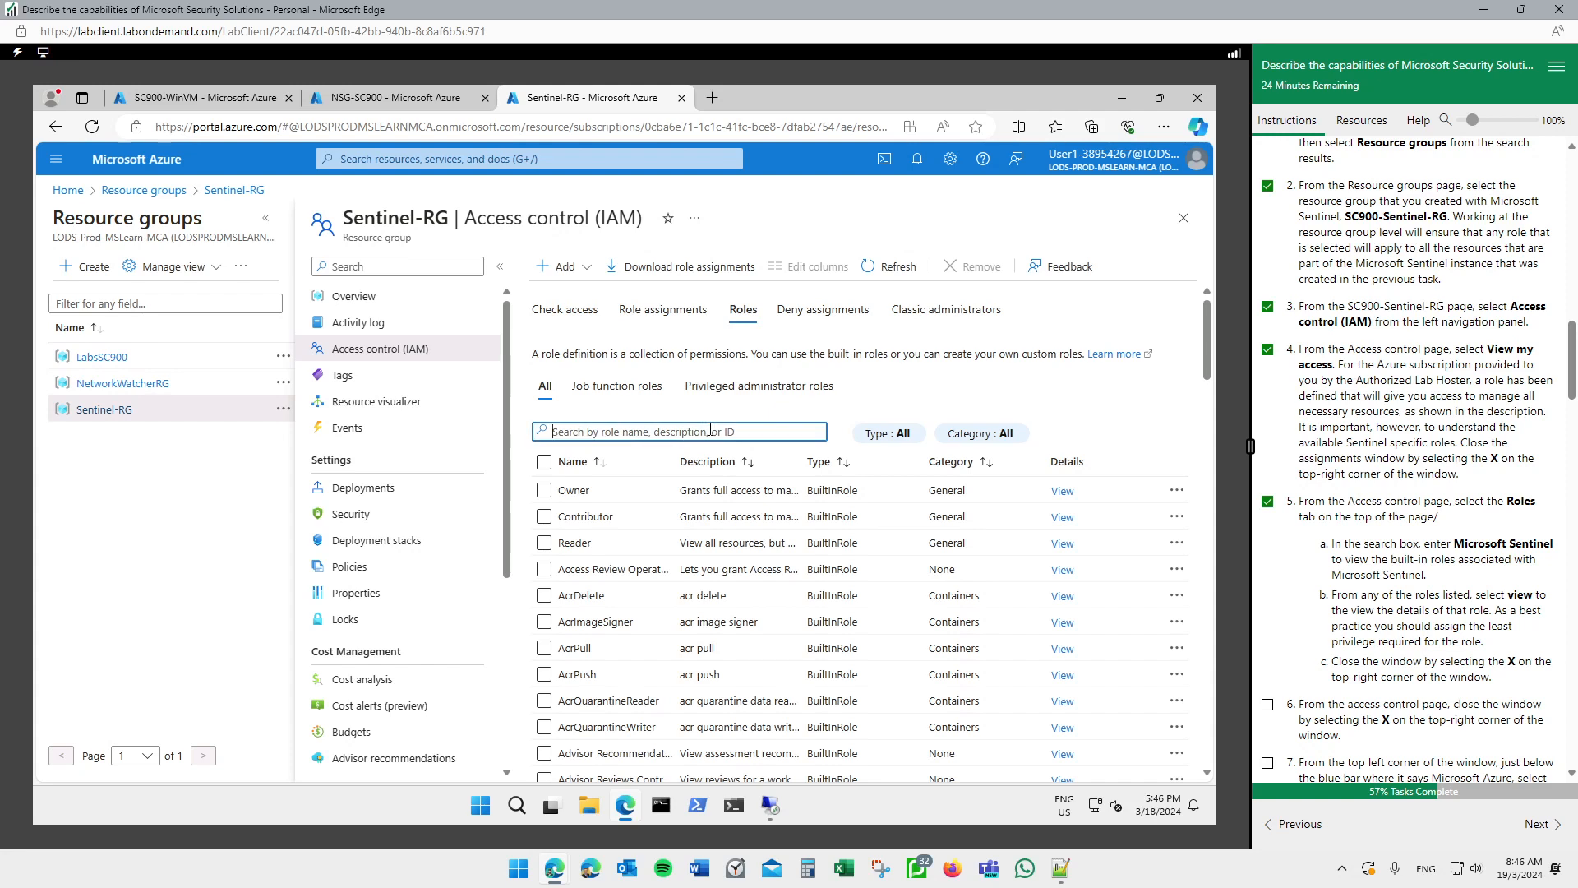
{"action": "type", "text": "sne"}
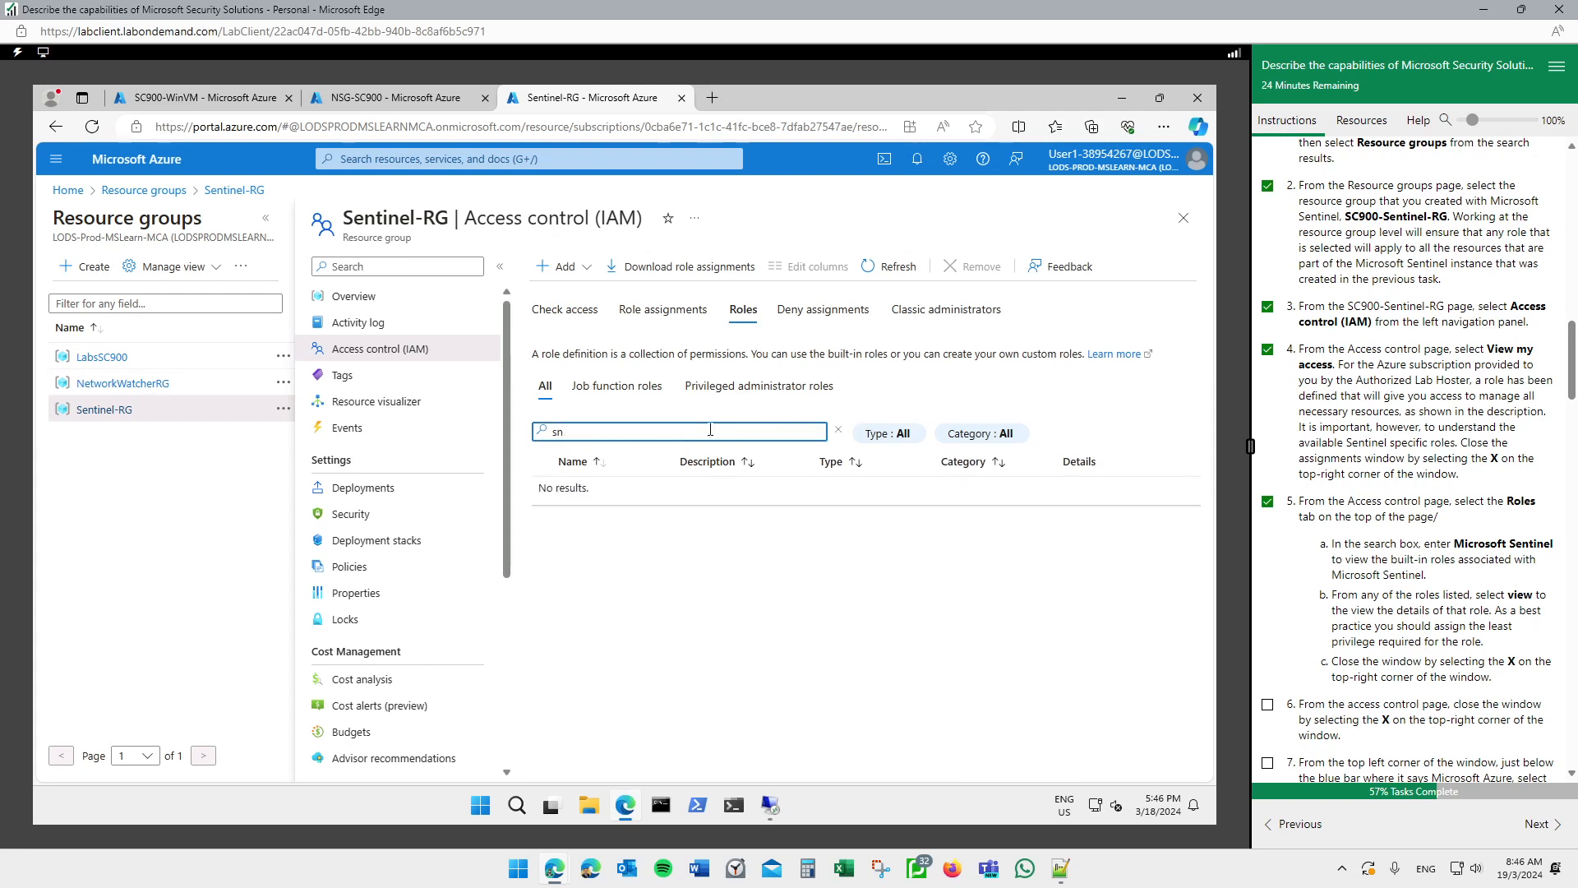
{"action": "key", "text": "BackSpace"}
{"action": "key", "text": "BackSpace"}
{"action": "type", "text": "entinel"}
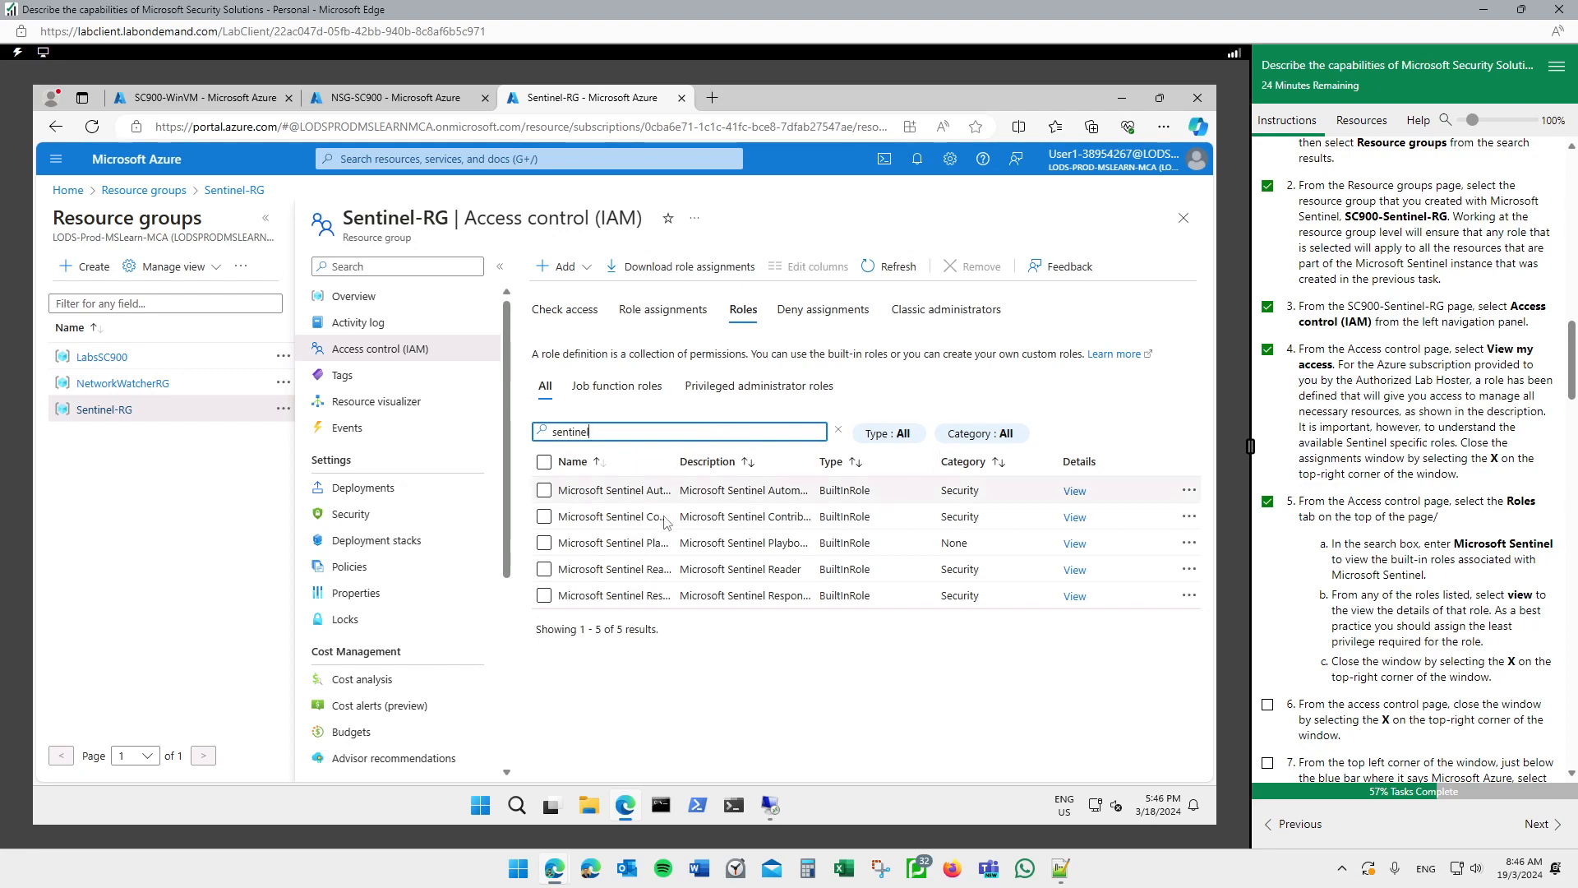
{"action": "left_click_drag", "start_coordinate": [673, 459], "coordinate": [862, 454]}
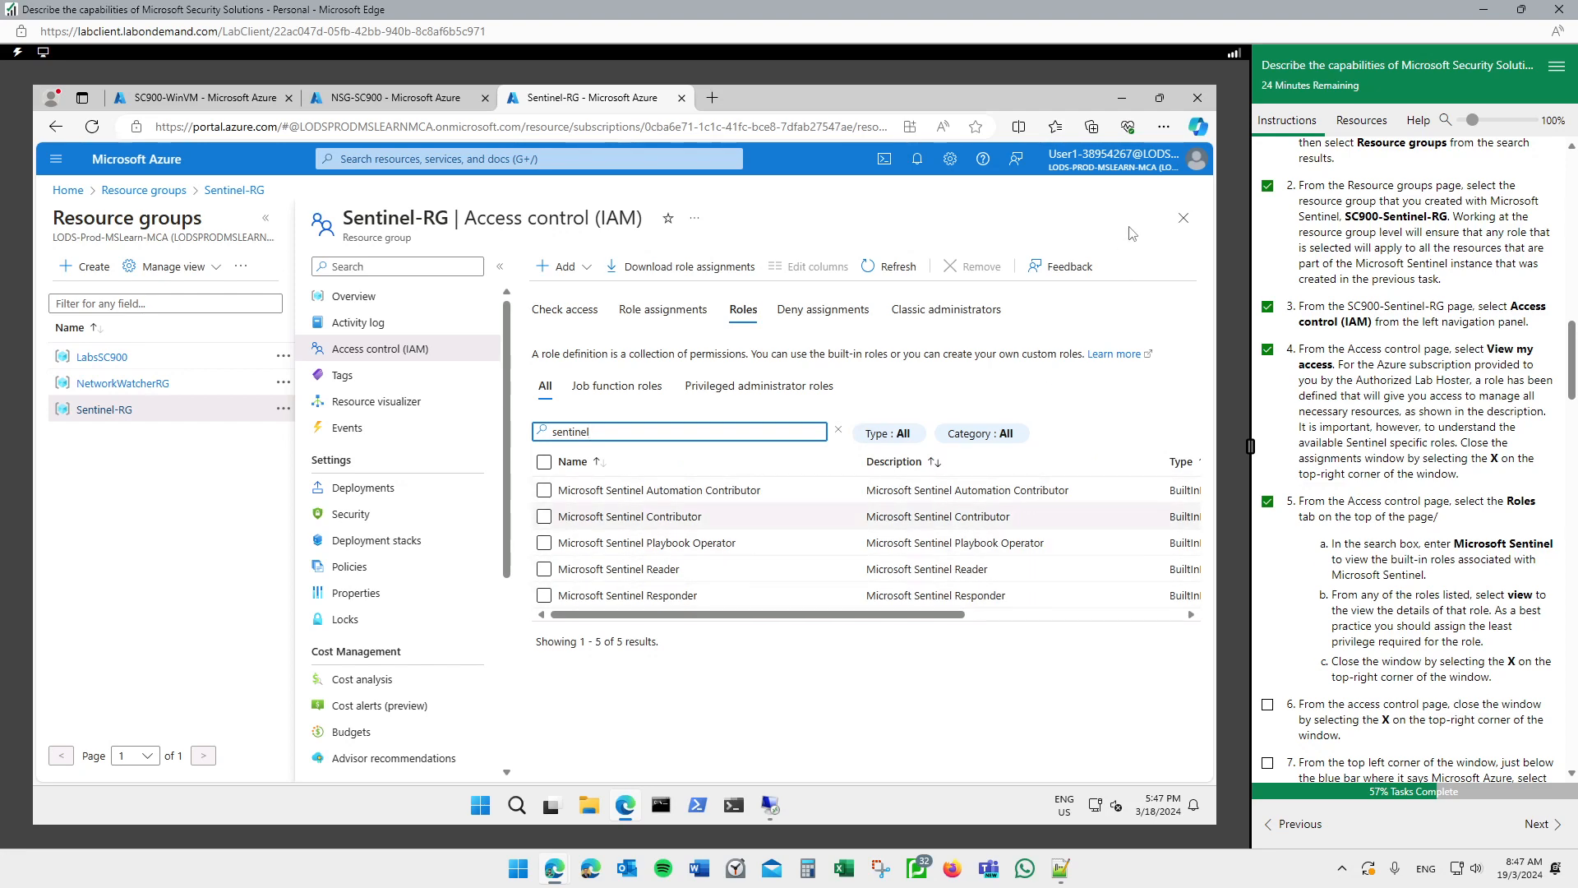
Close the Access control page, check off Task 2 steps 6, 7 and 8, and return to the Azure home page
{"action": "left_click", "coordinate": [1176, 226]}
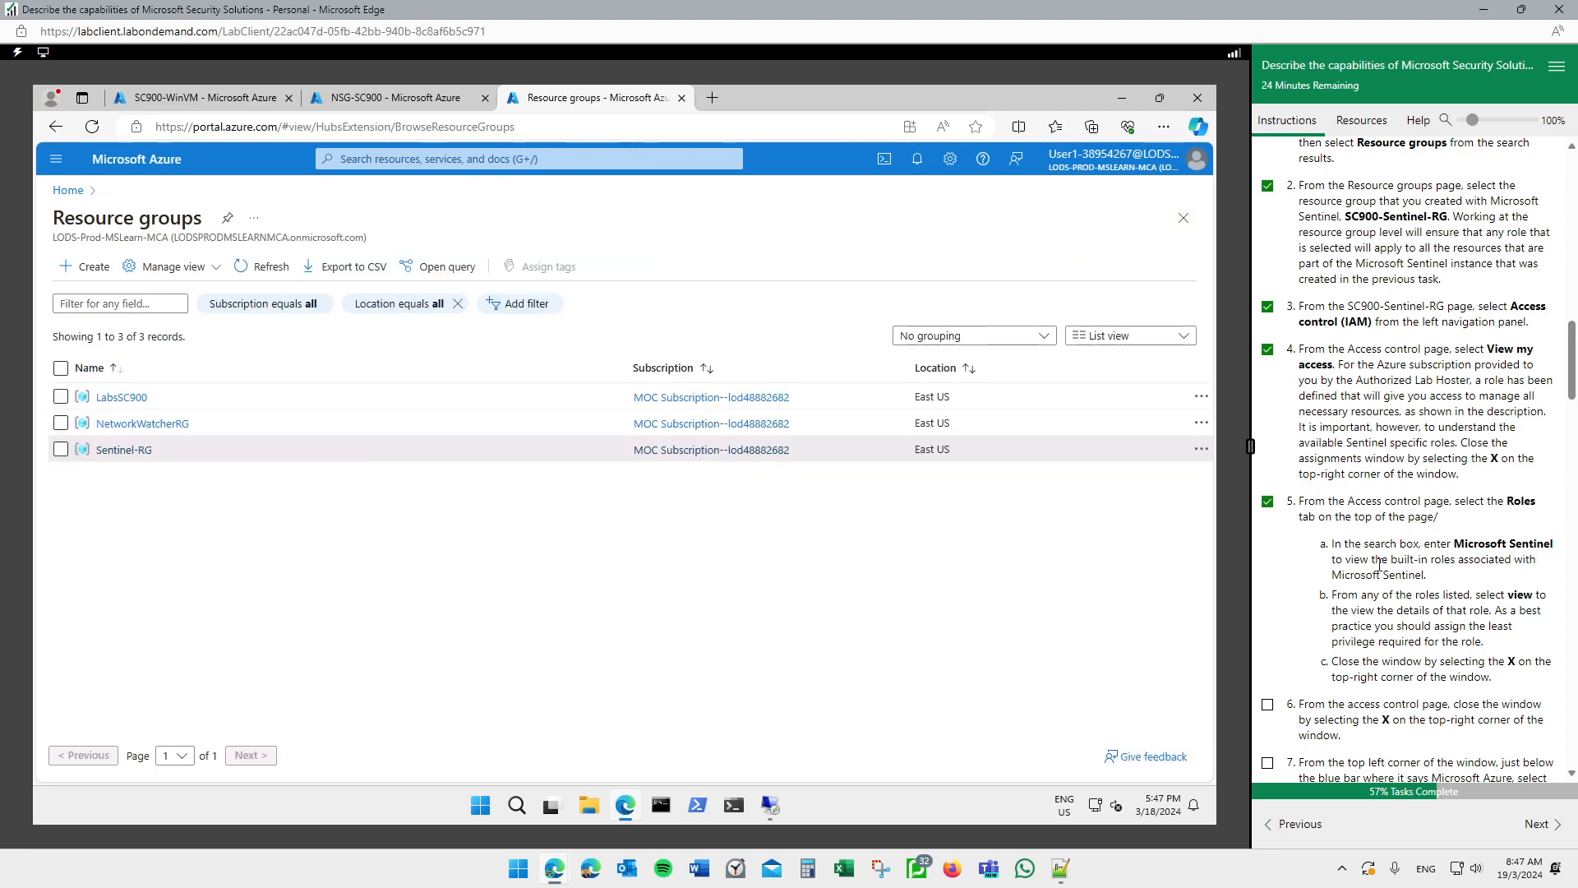
{"action": "left_click", "coordinate": [1267, 704]}
{"action": "scroll", "coordinate": [1292, 612], "scroll_direction": "down", "scroll_amount": 1}
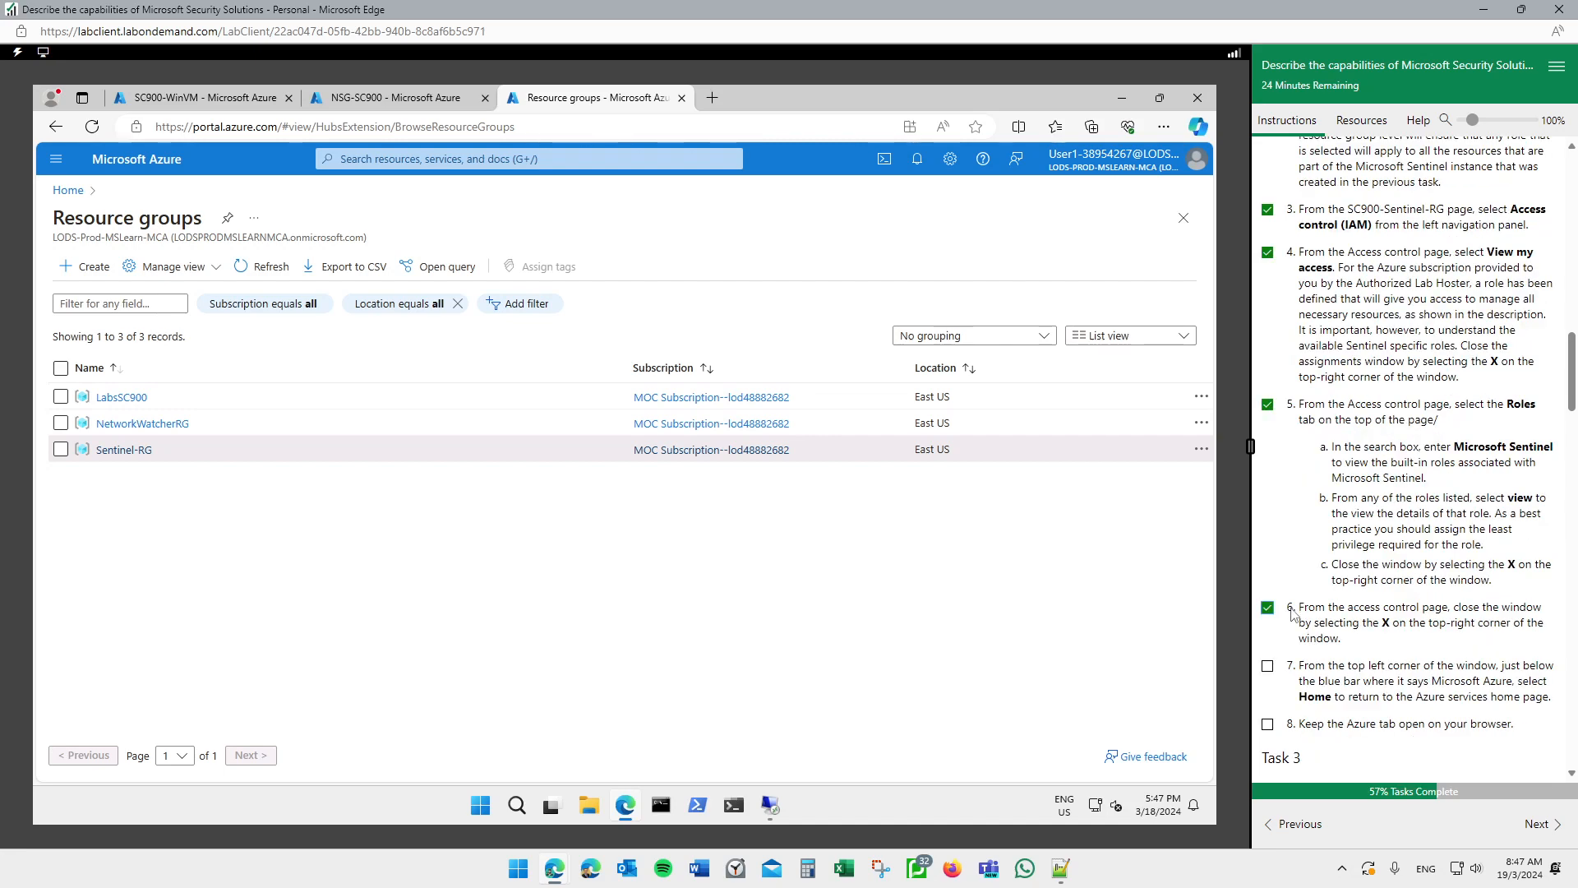
{"action": "scroll", "coordinate": [1293, 612], "scroll_direction": "down", "scroll_amount": 1}
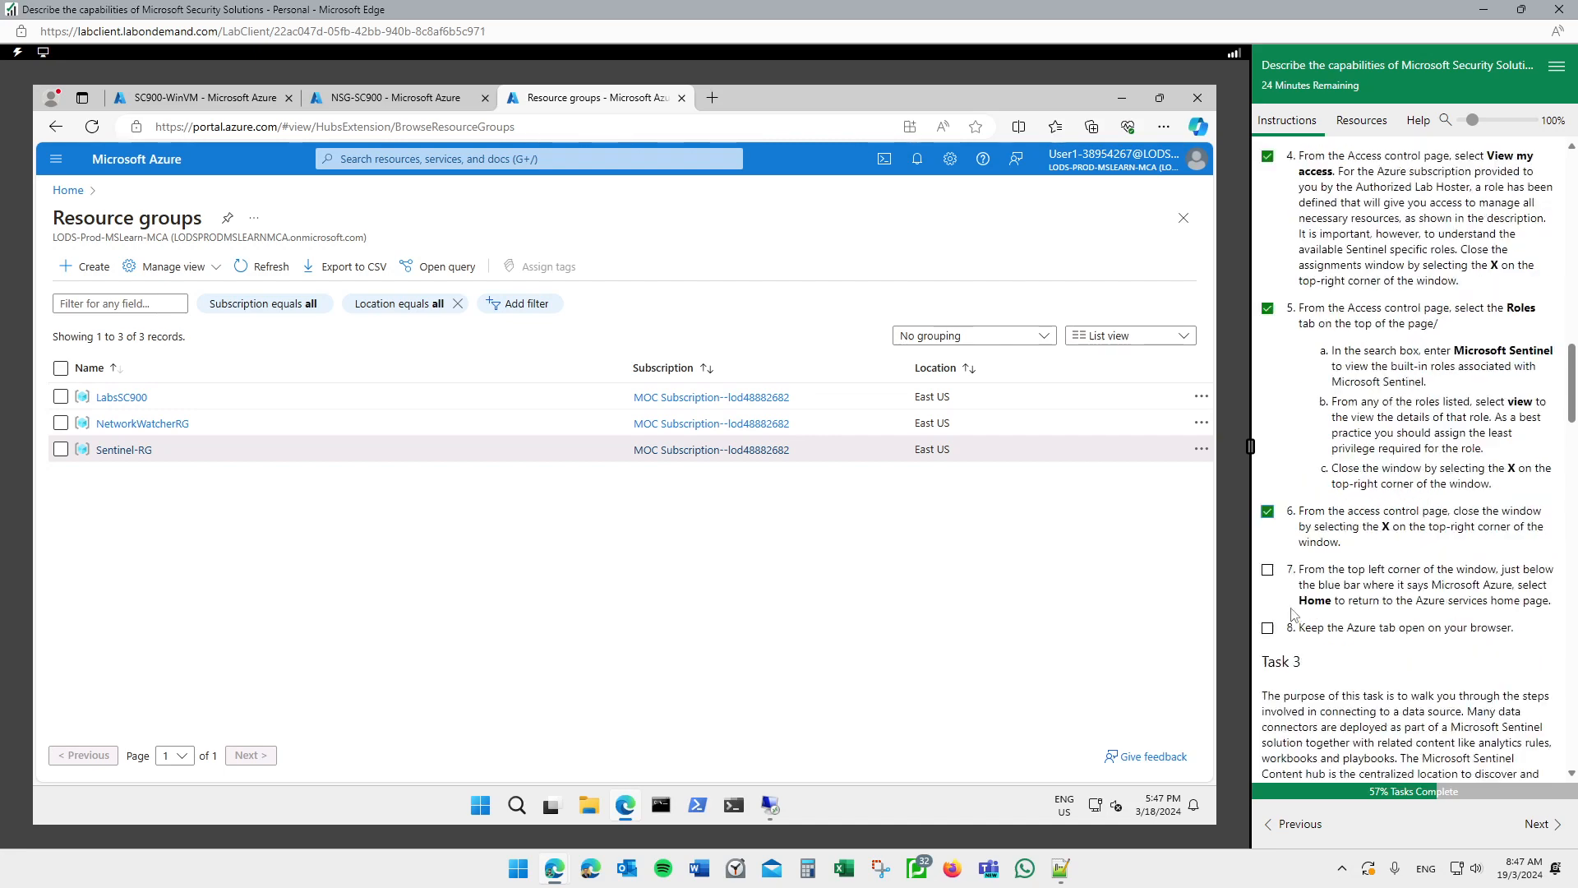
{"action": "left_click", "coordinate": [1268, 569]}
{"action": "left_click", "coordinate": [1268, 628]}
{"action": "left_click", "coordinate": [69, 190]}
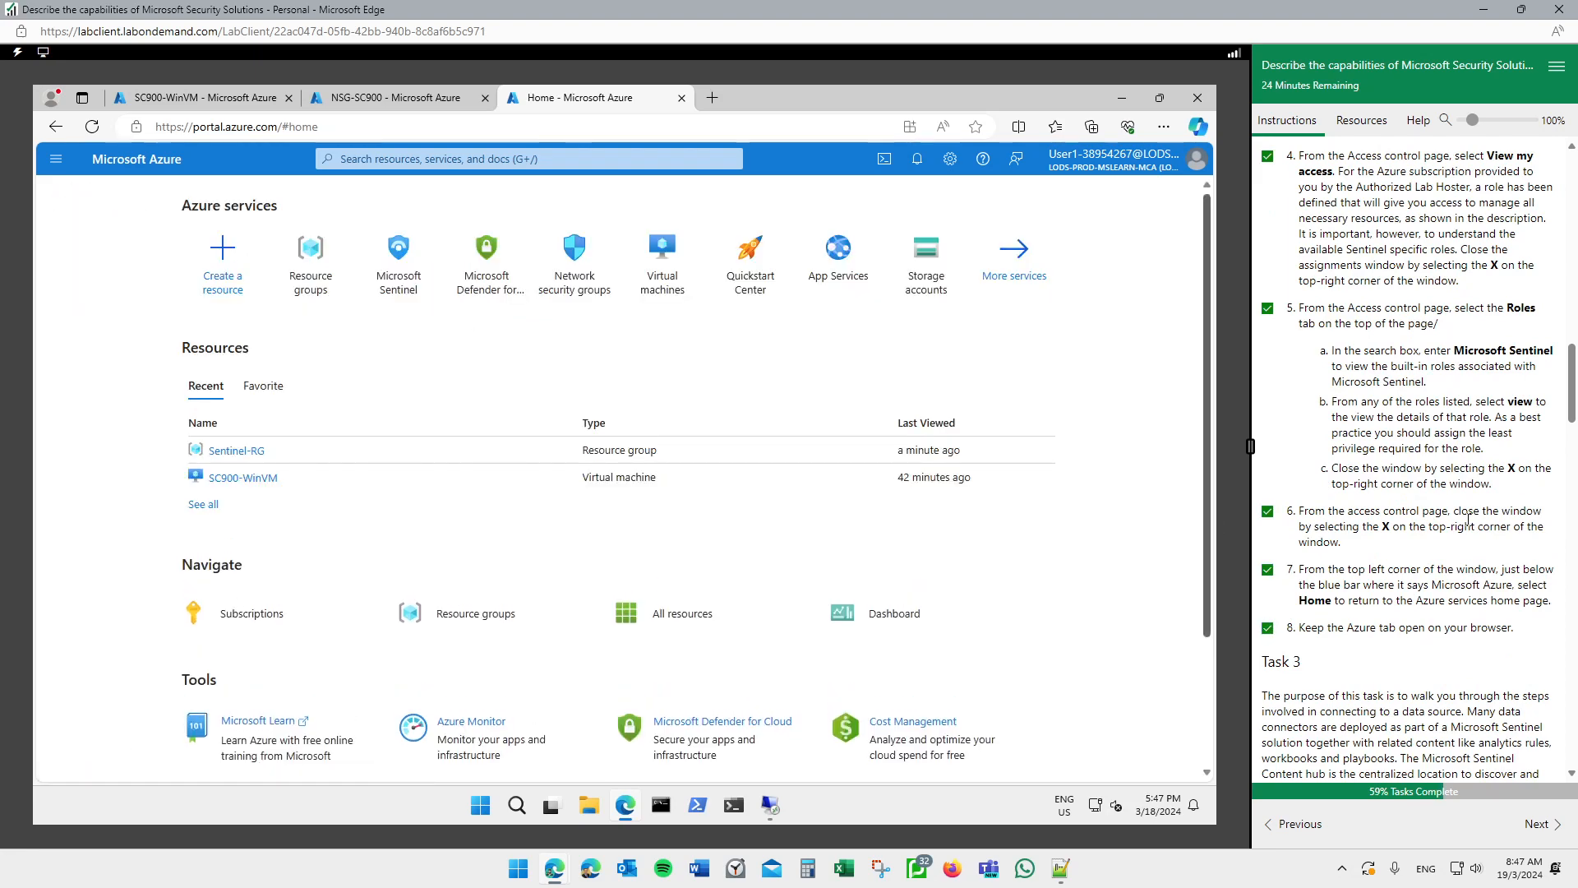
Read the Task 3 instructions, open Microsoft Sentinel, refresh its instance list, and check off Task 3 step 1
{"action": "scroll", "coordinate": [1463, 520], "scroll_direction": "down", "scroll_amount": 3}
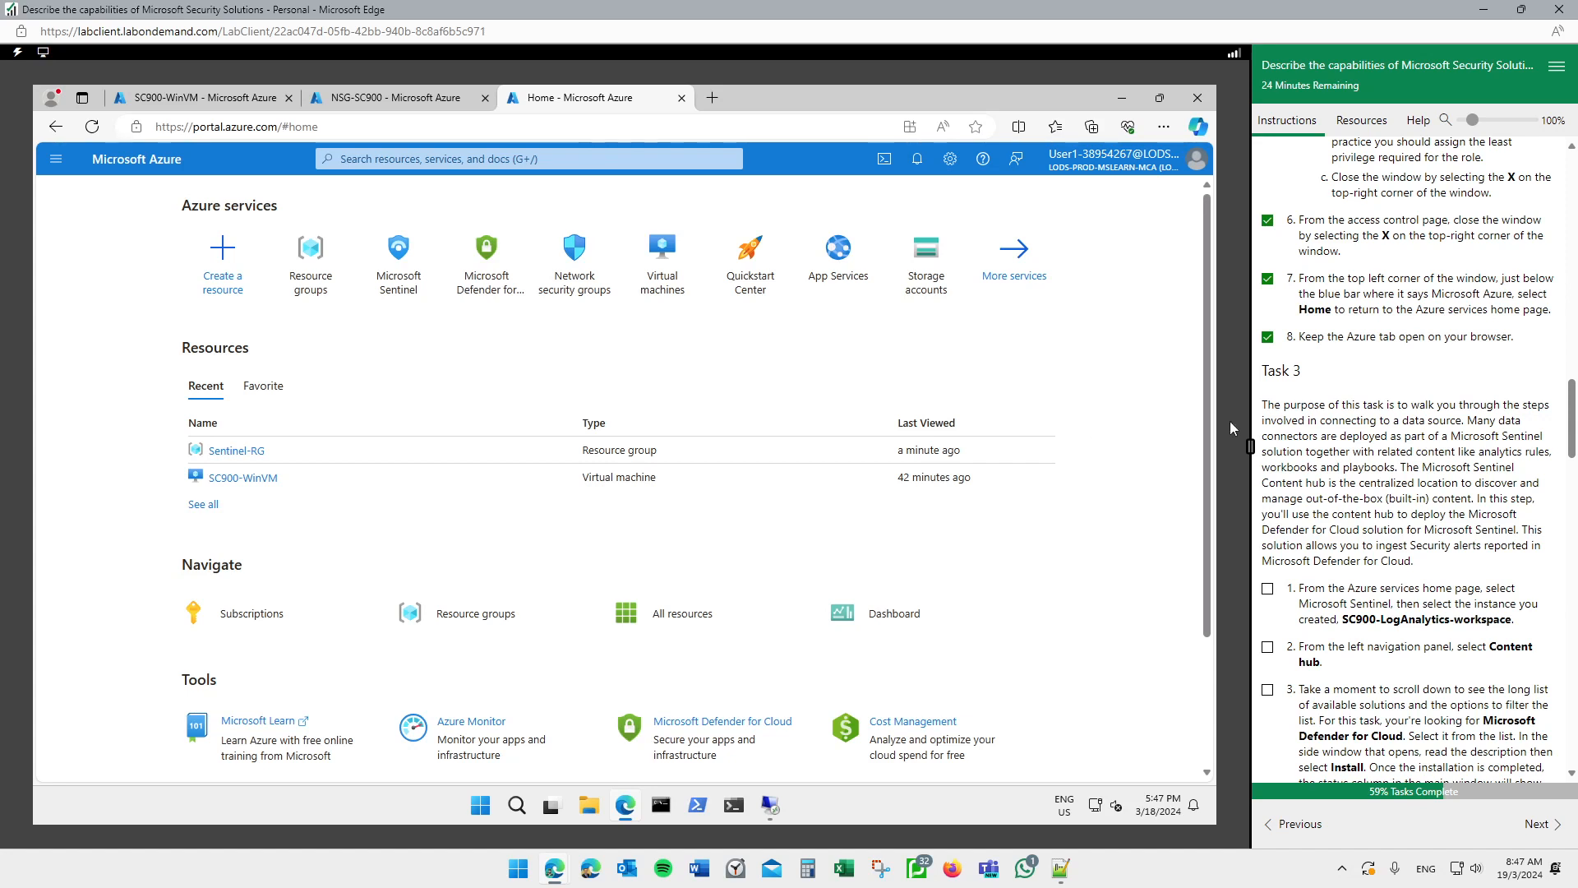
{"action": "left_click", "coordinate": [398, 295]}
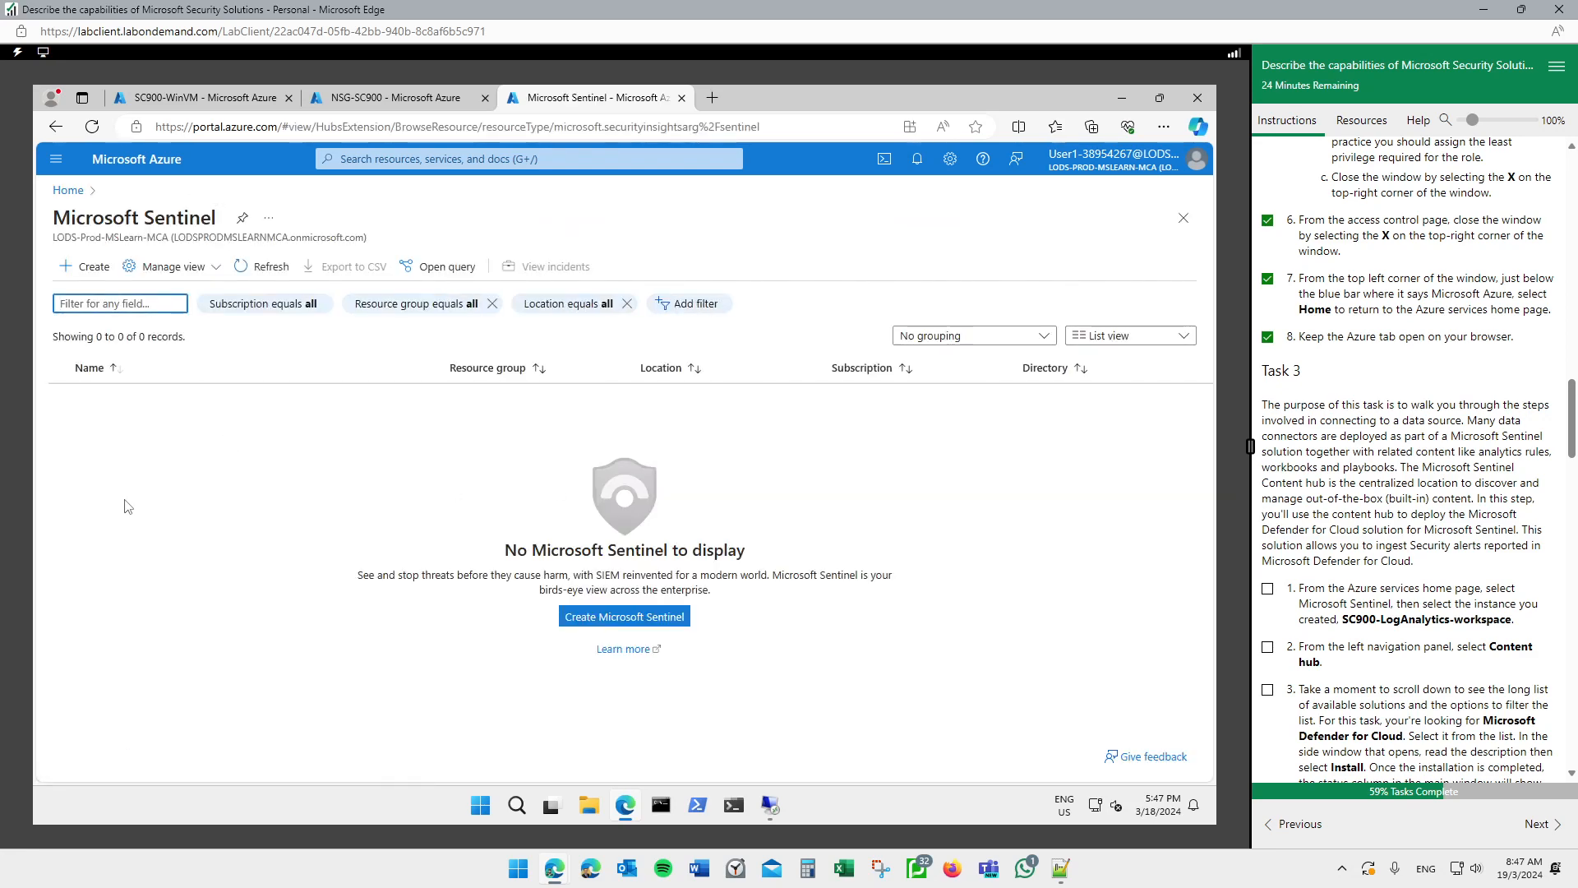
{"action": "left_click", "coordinate": [267, 266]}
{"action": "left_click", "coordinate": [630, 618]}
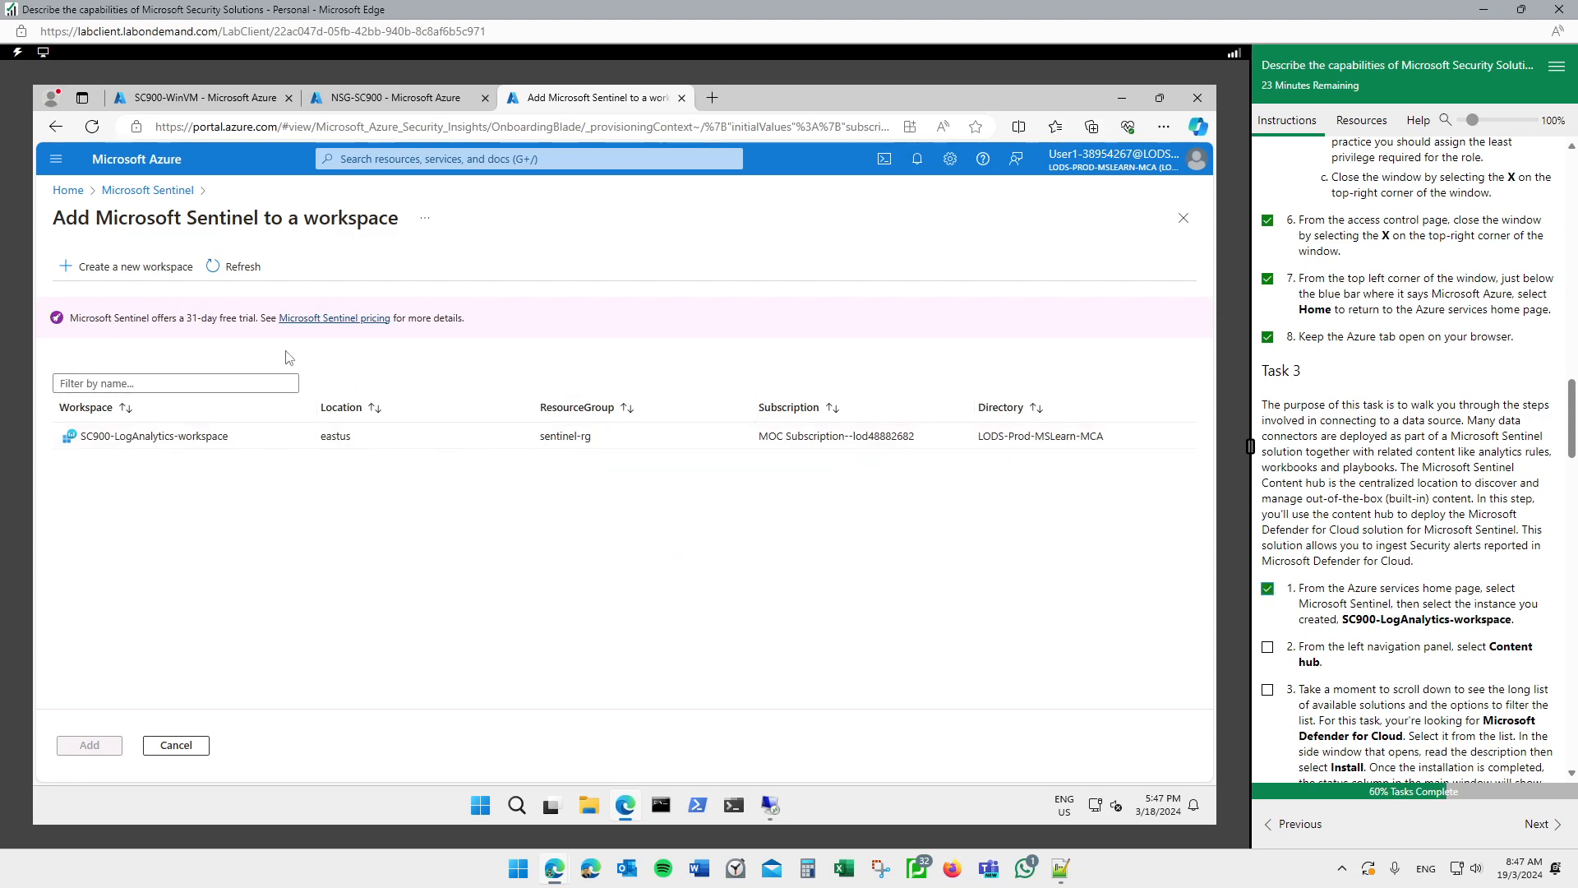
{"action": "left_click", "coordinate": [56, 129]}
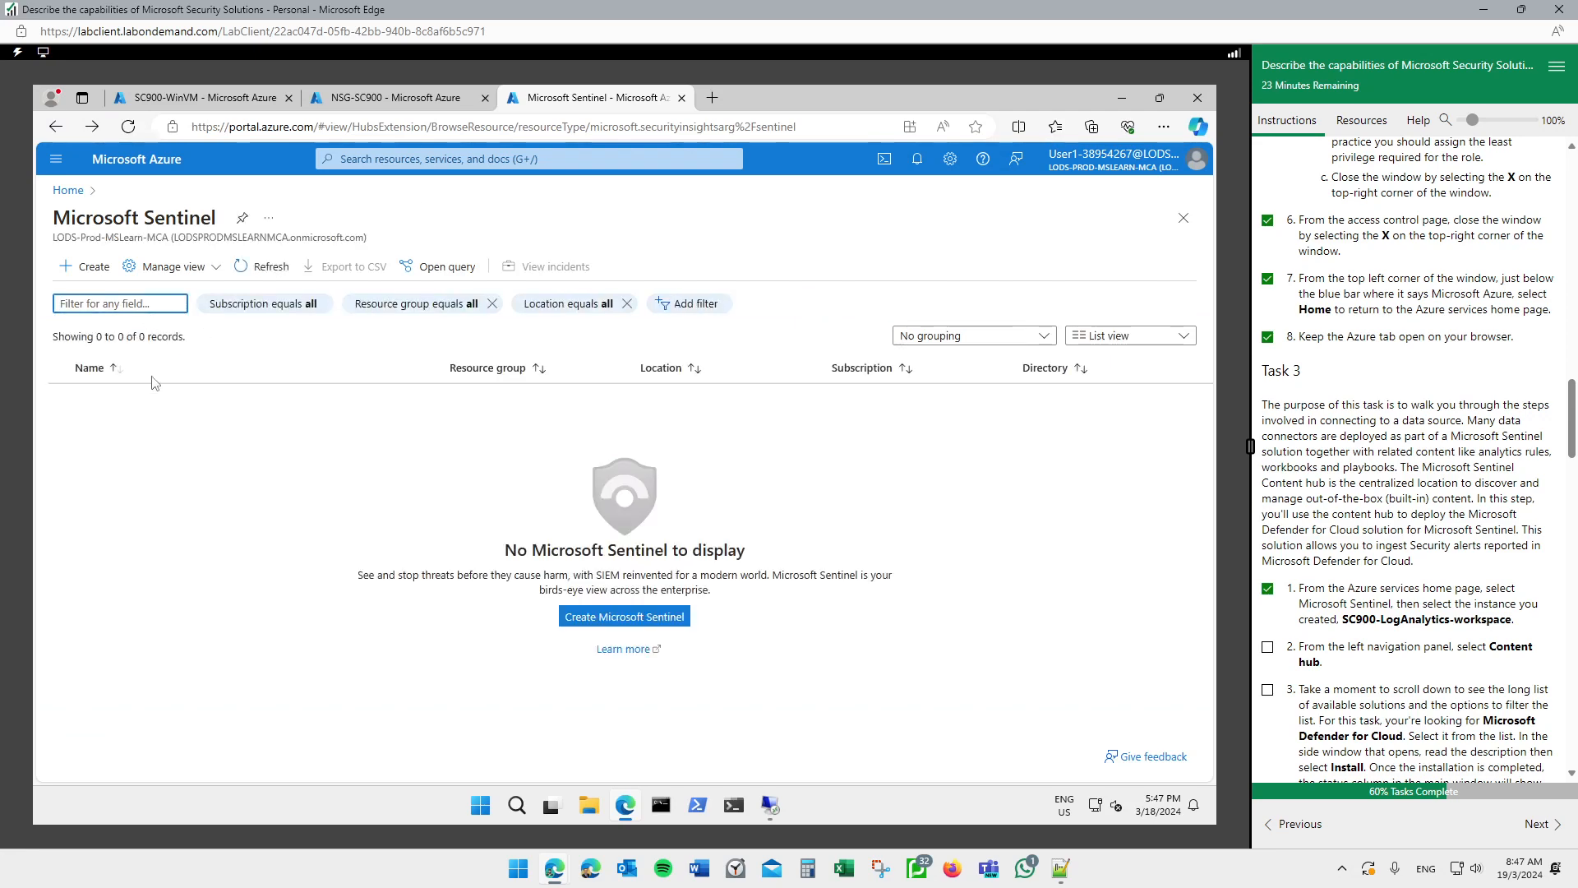
{"action": "left_click", "coordinate": [635, 621]}
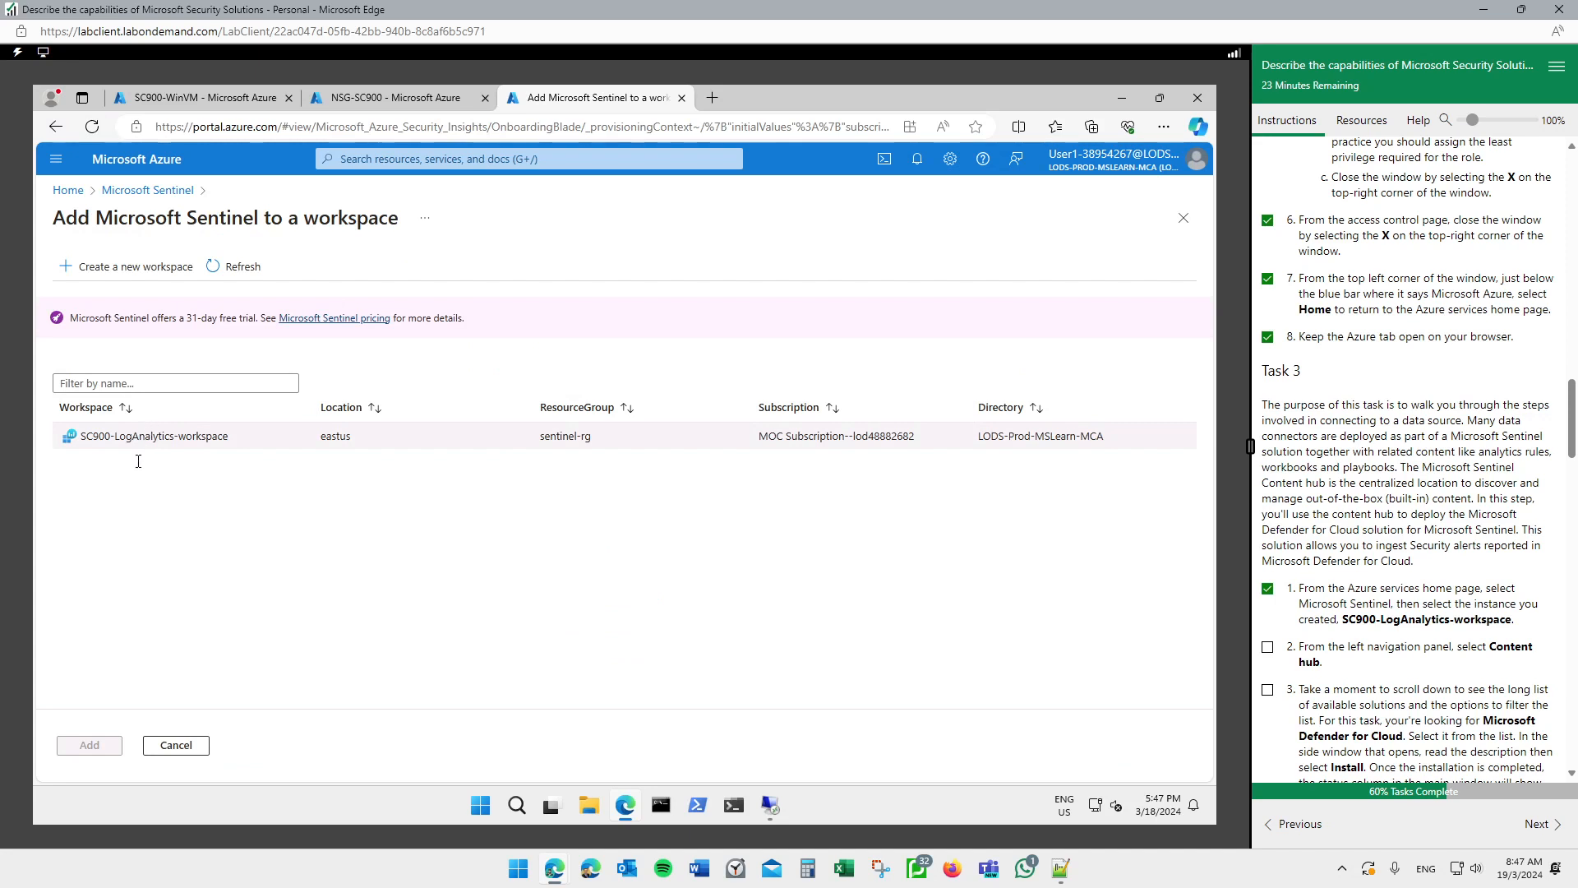
{"action": "left_click", "coordinate": [154, 436]}
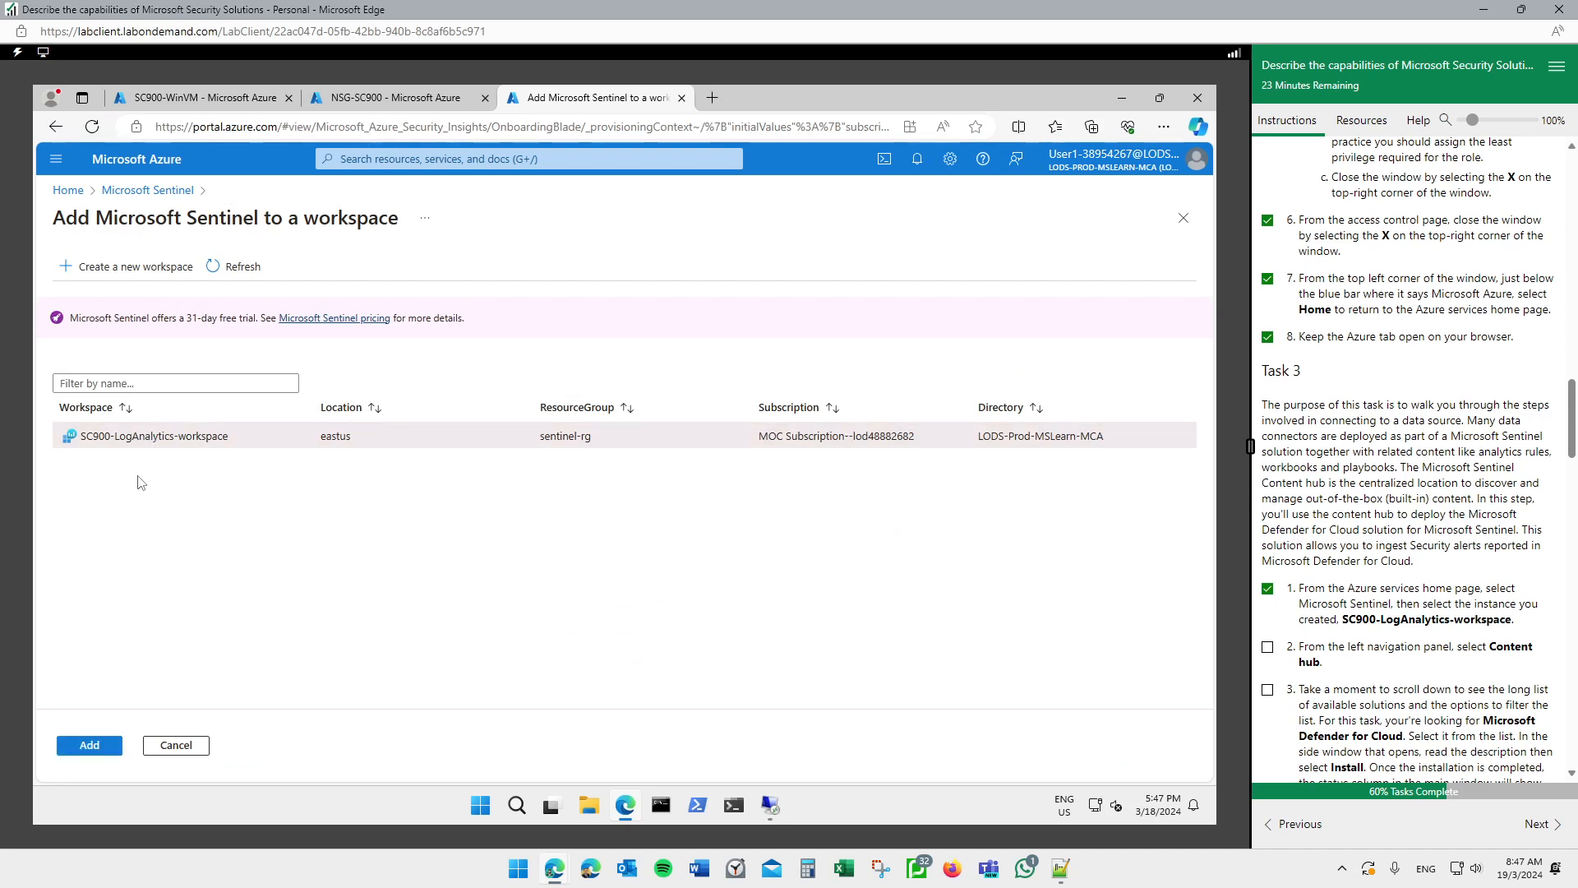
{"action": "left_click", "coordinate": [181, 191]}
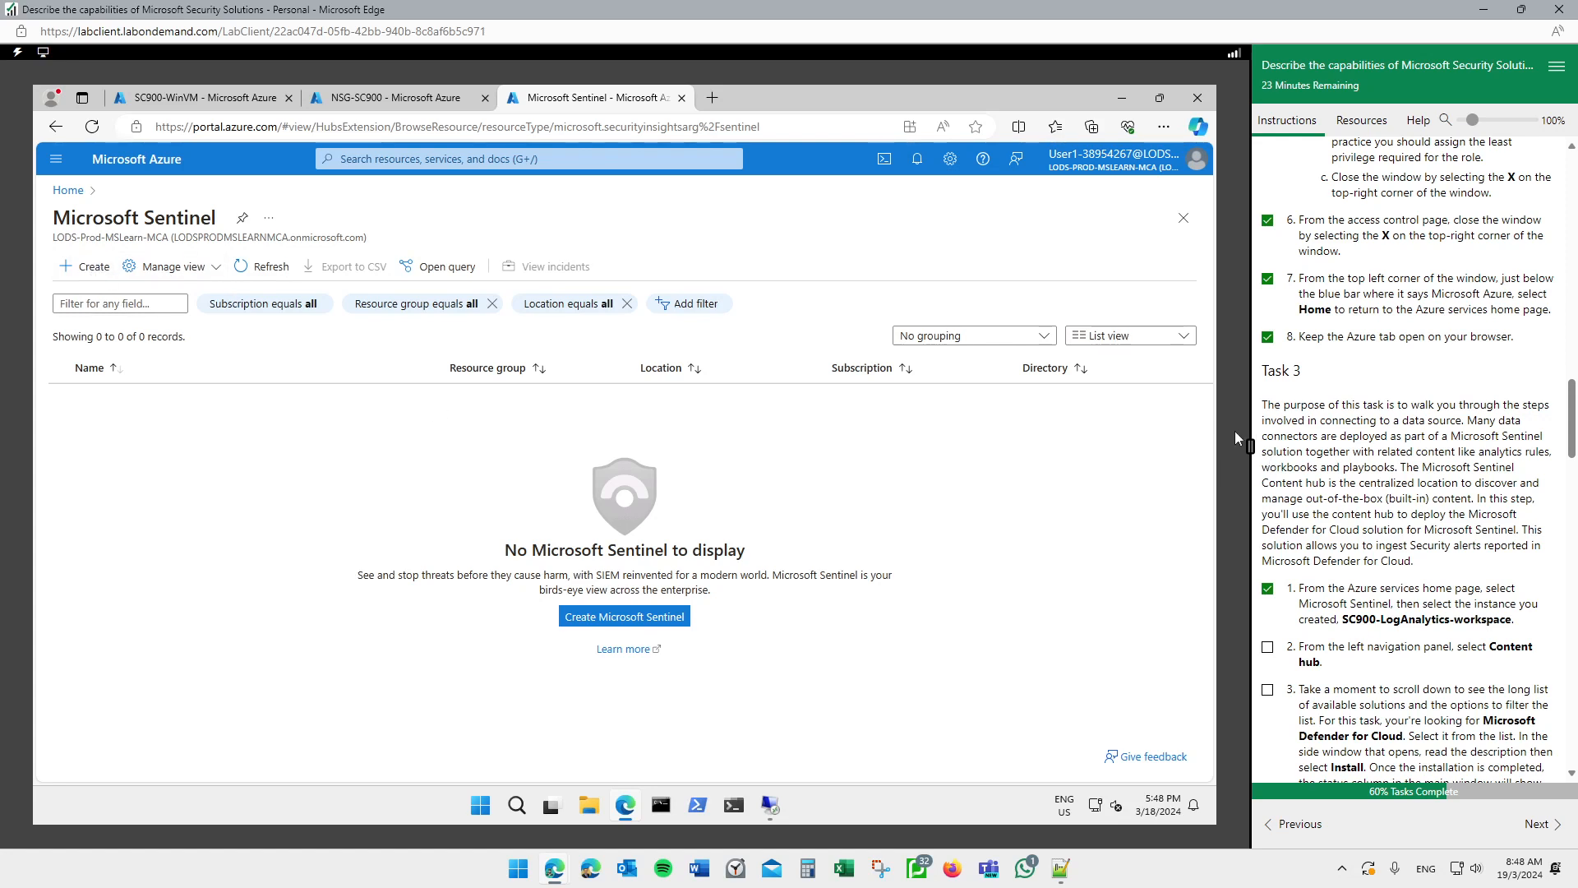
Reopen Microsoft Sentinel from the Azure home page and refresh its list of instances
{"action": "left_click", "coordinate": [82, 191]}
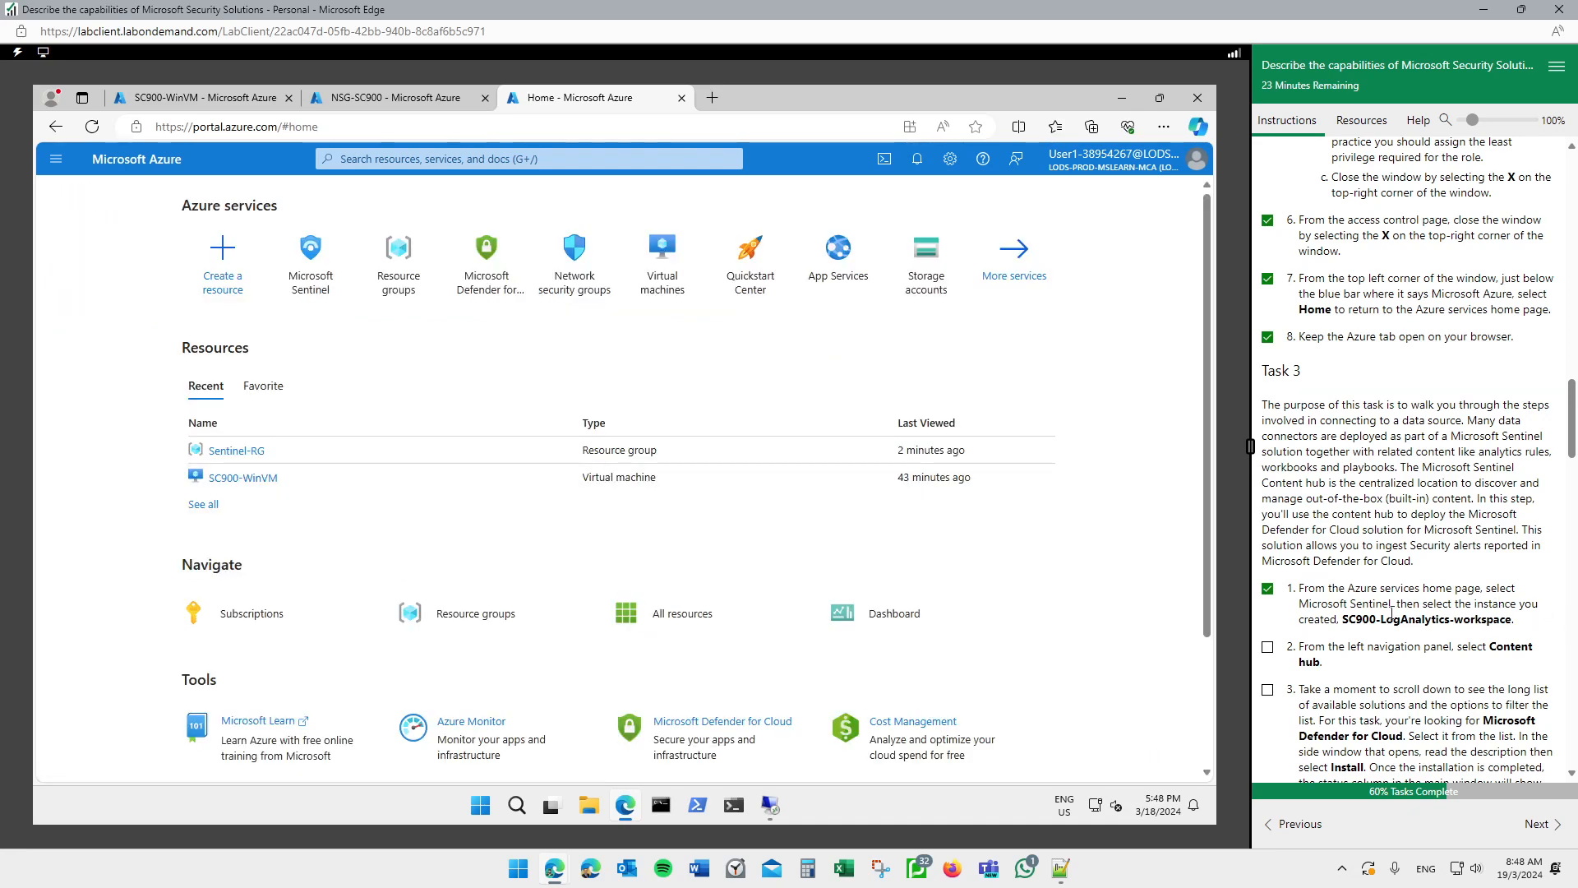
{"action": "left_click", "coordinate": [310, 280]}
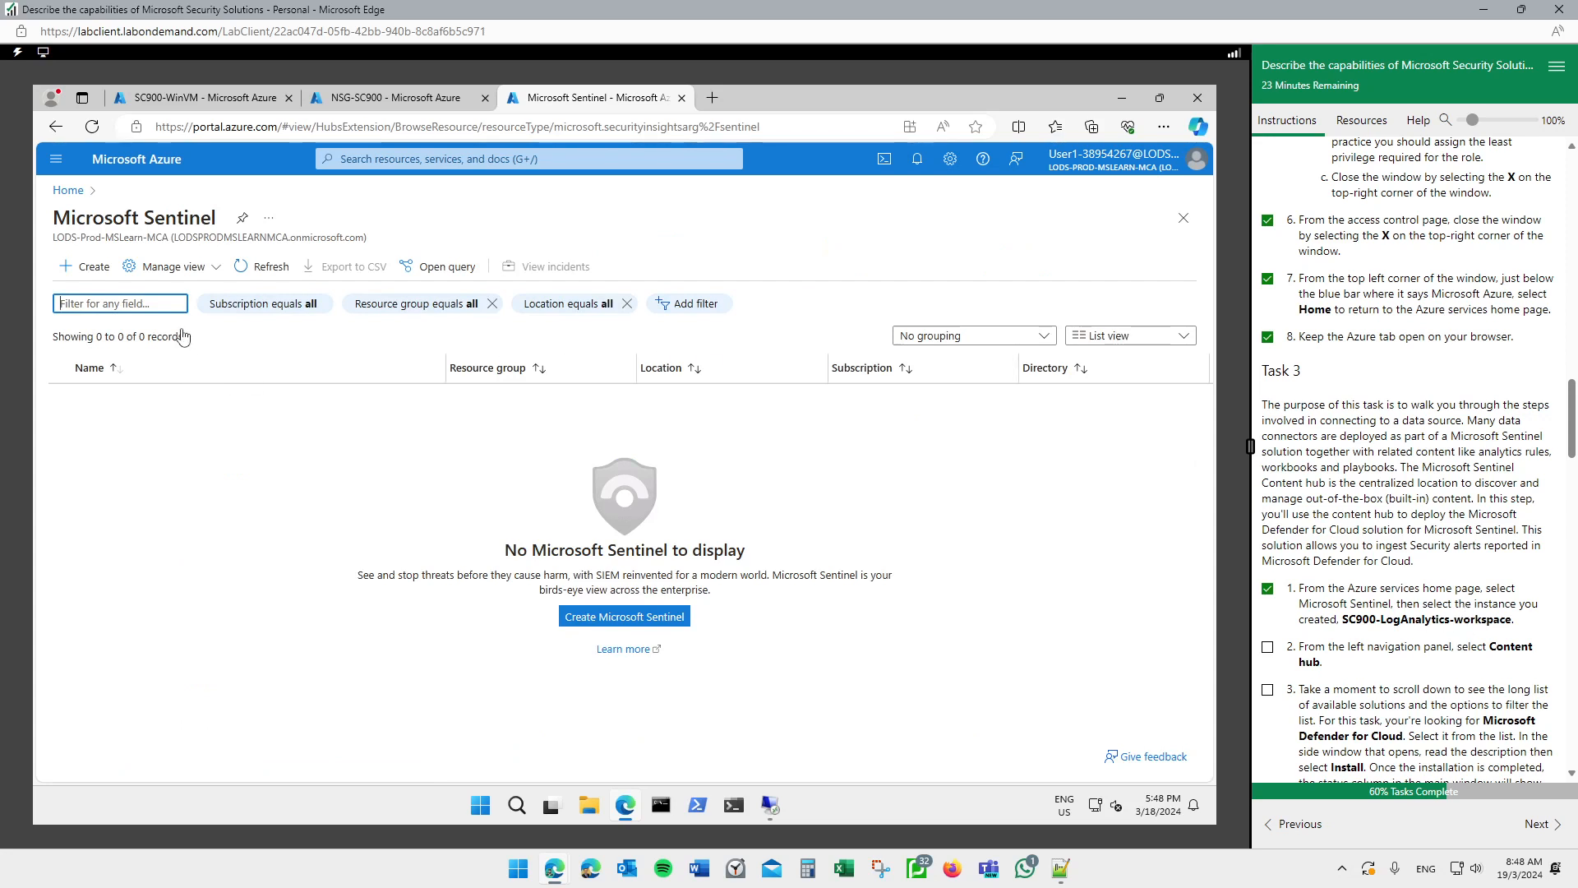
{"action": "left_click", "coordinate": [271, 268]}
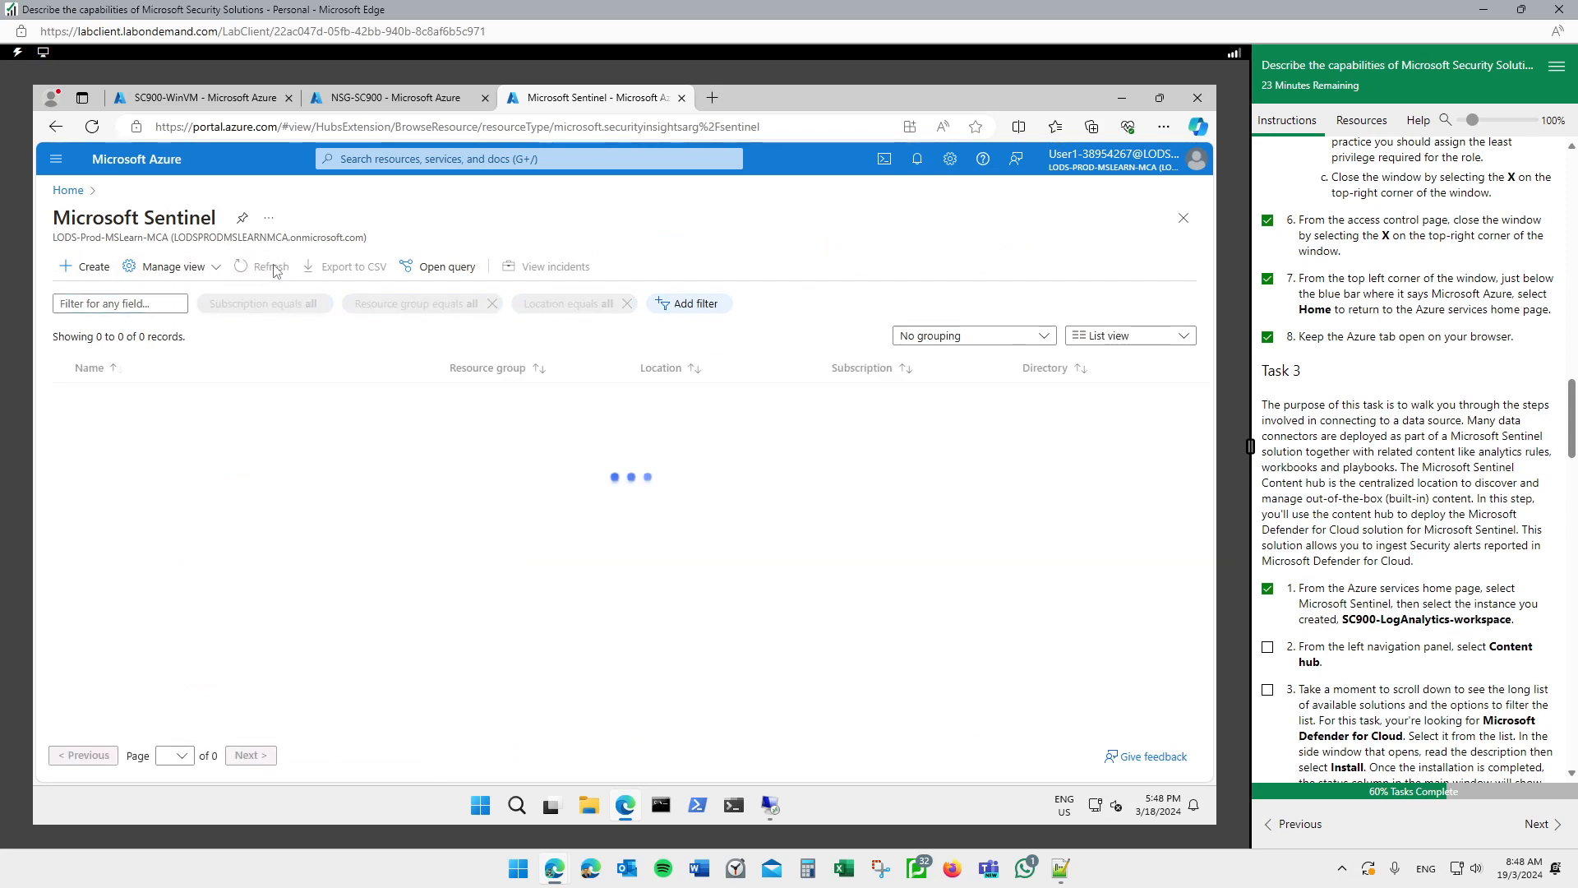
{"action": "left_click", "coordinate": [271, 268]}
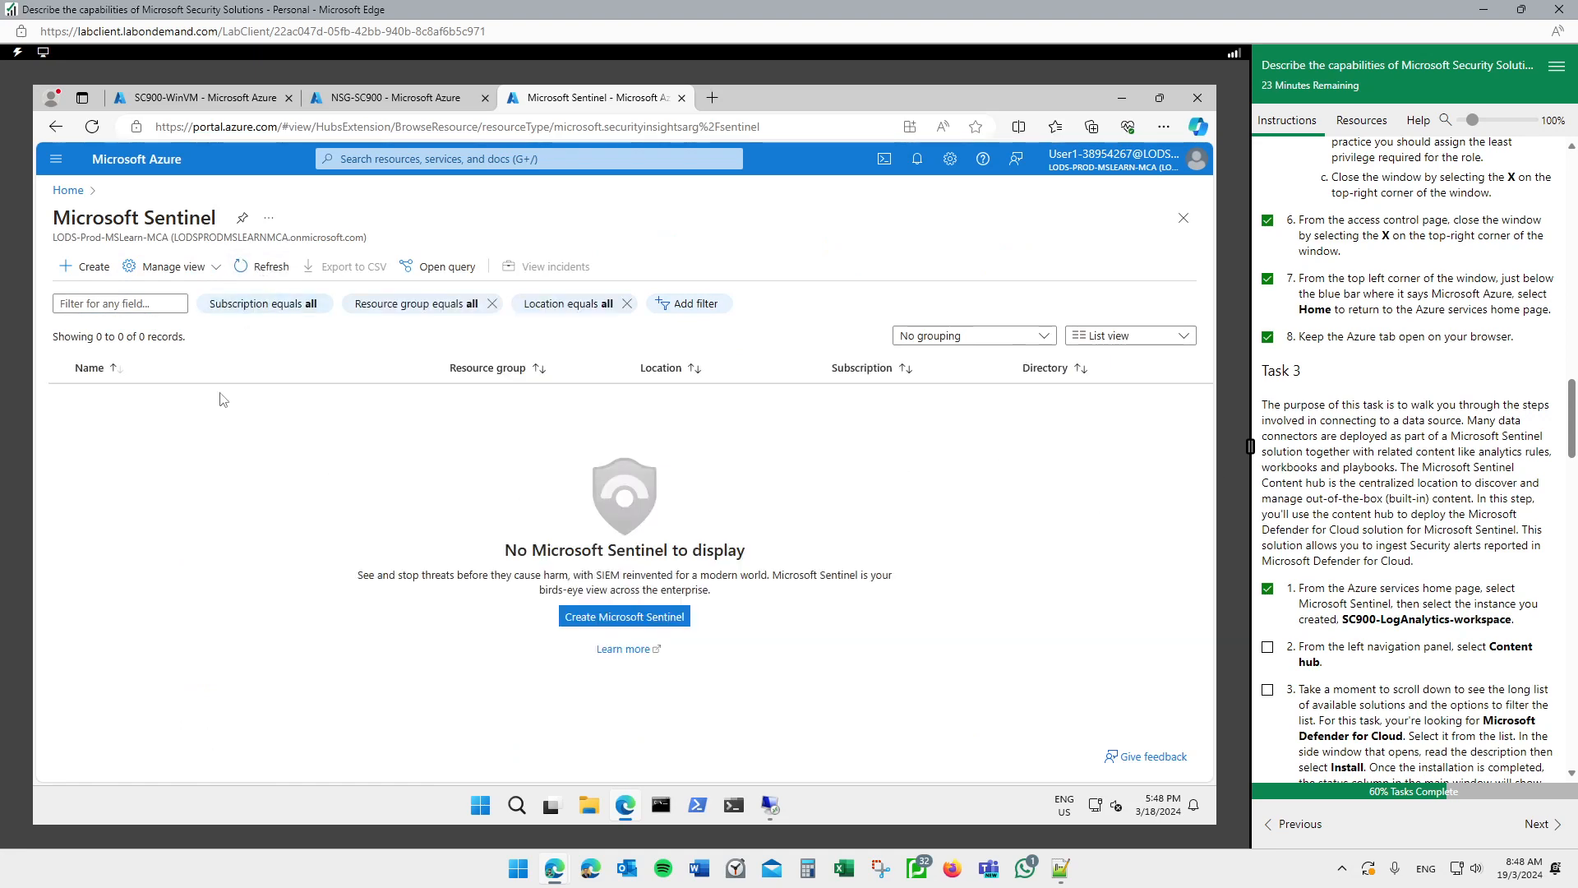
{"action": "left_click", "coordinate": [381, 96]}
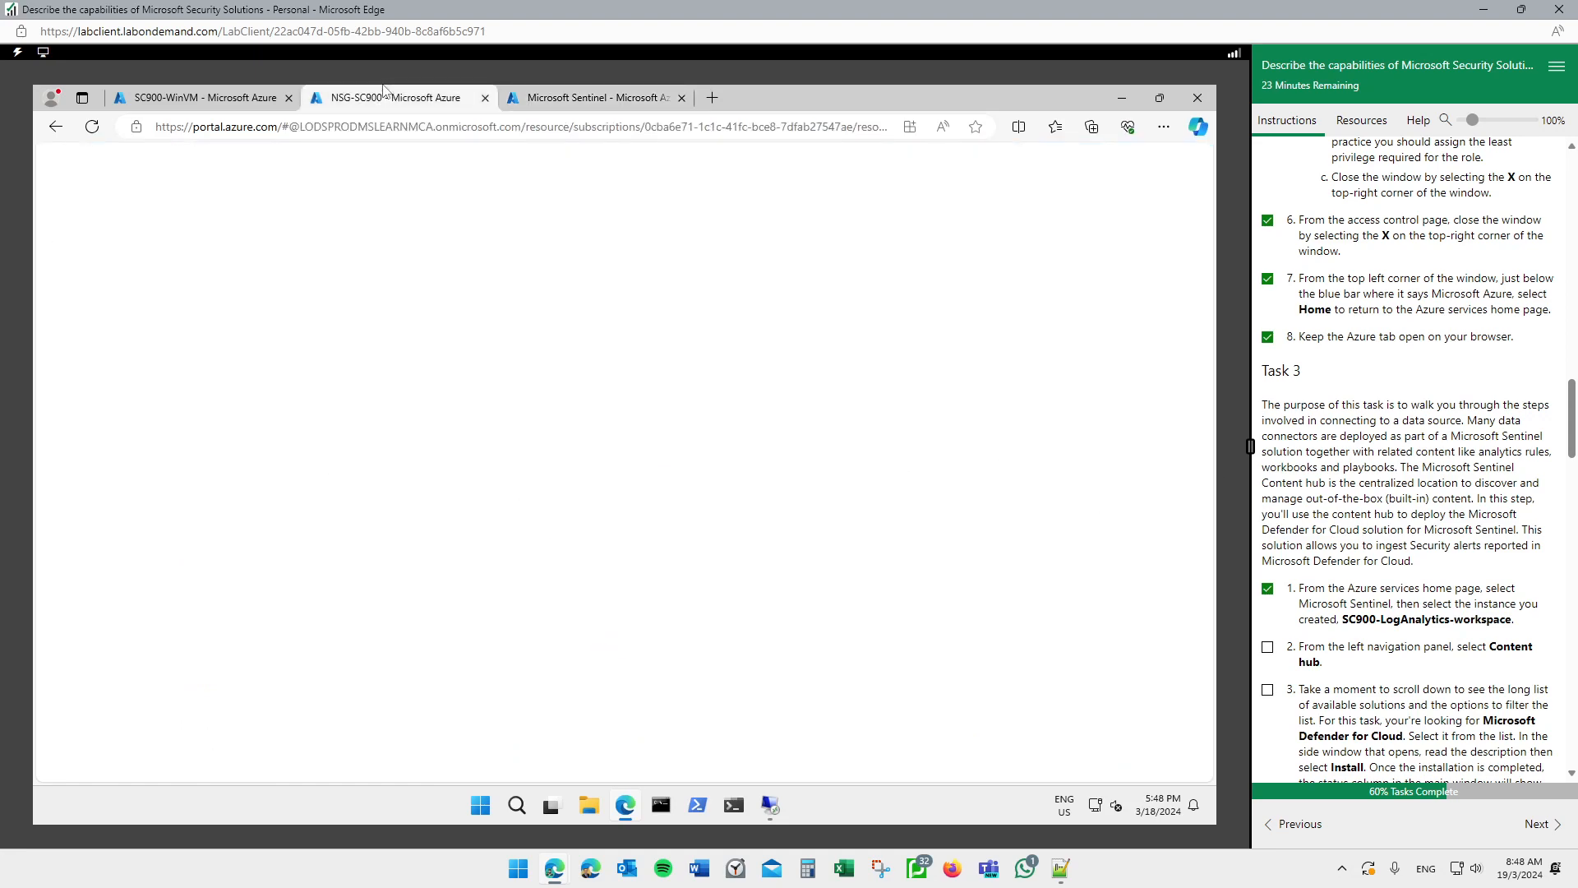
{"action": "left_click", "coordinate": [614, 98]}
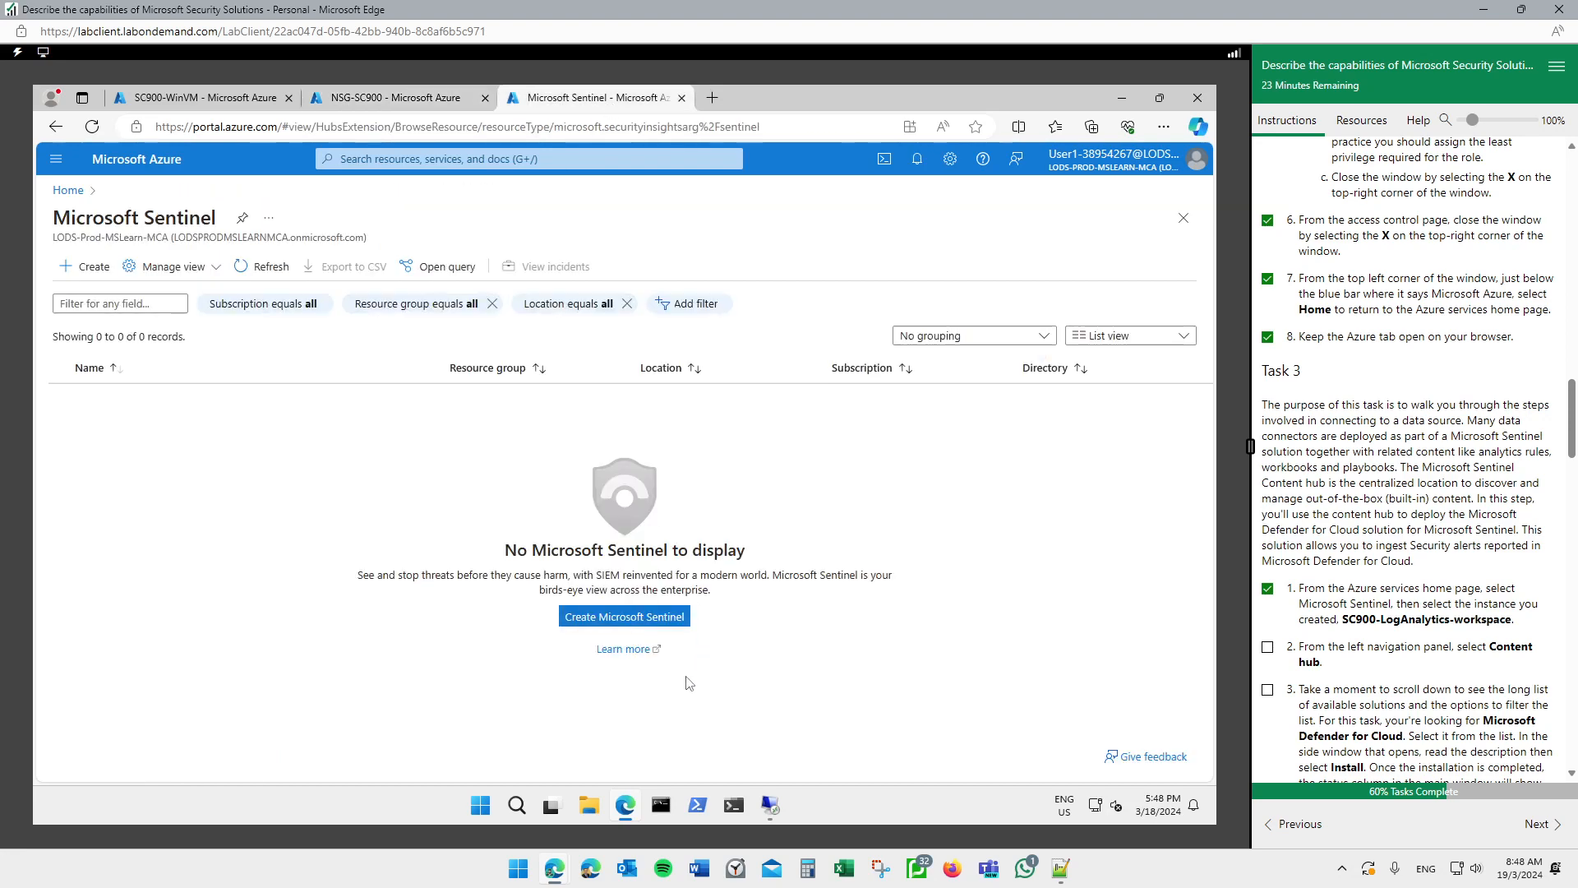
Check the SC900-LogAnalytics-workspace deployment in the notifications and open its resource group to view the resources
{"action": "left_click", "coordinate": [665, 618]}
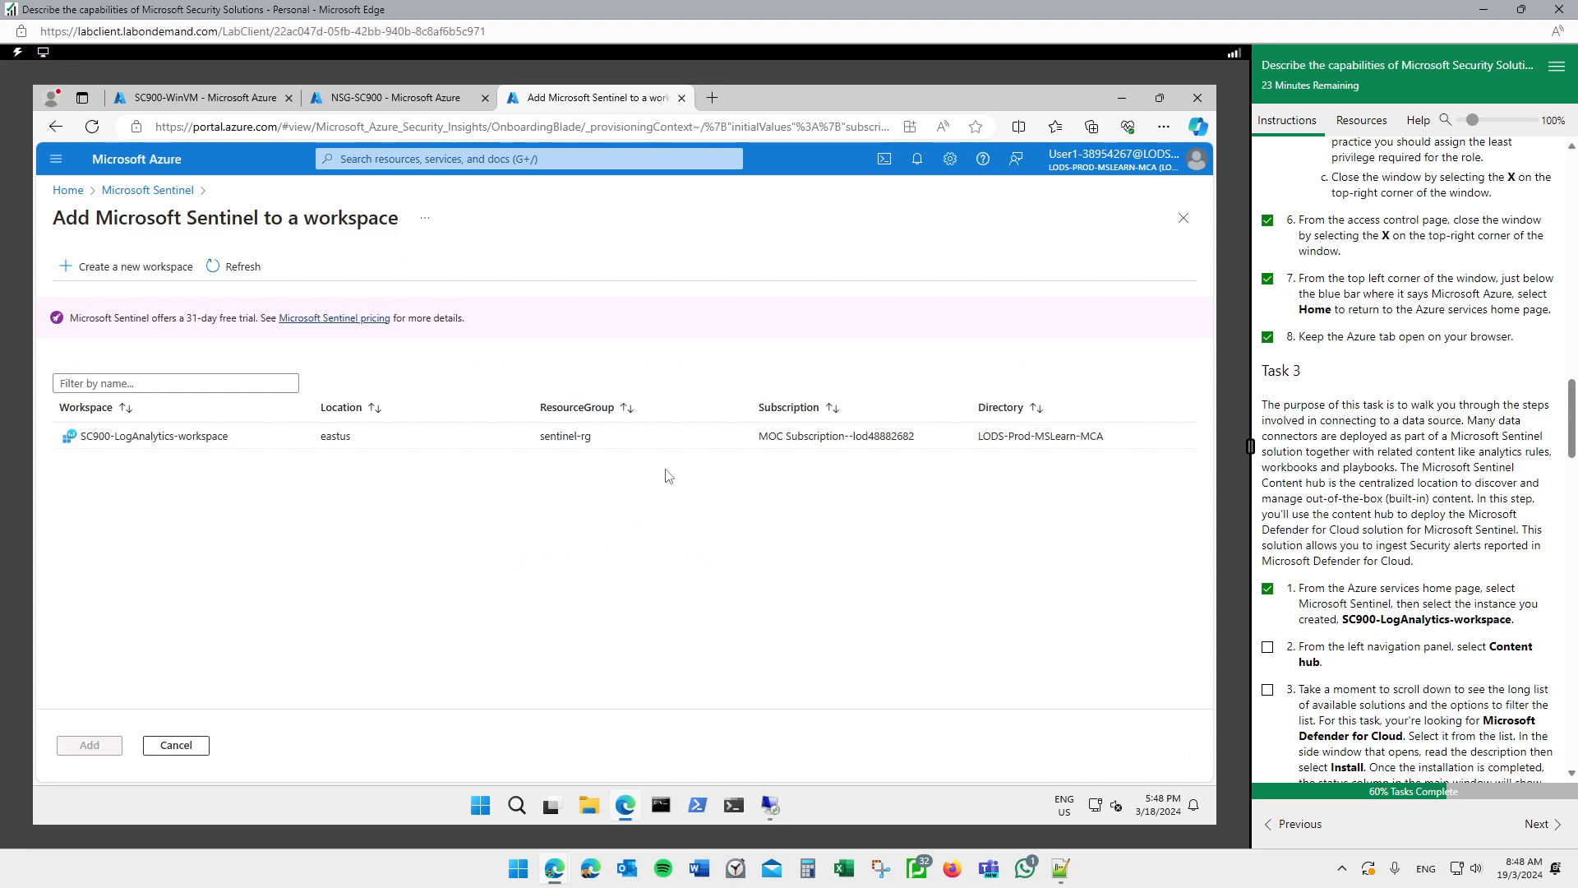
{"action": "left_click", "coordinate": [919, 163]}
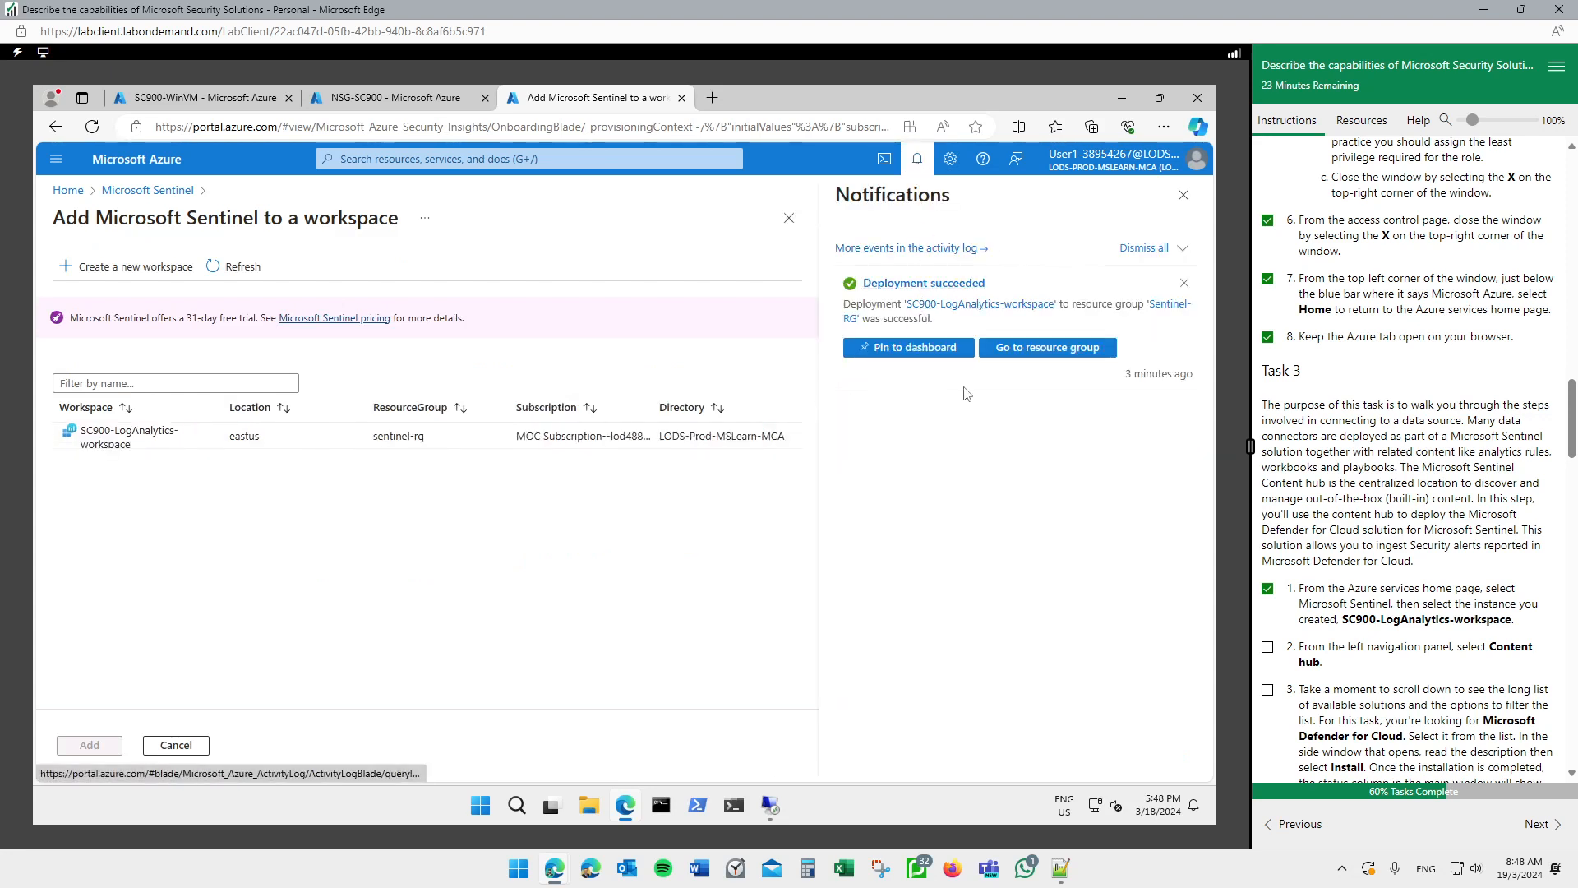
{"action": "left_click", "coordinate": [1040, 349]}
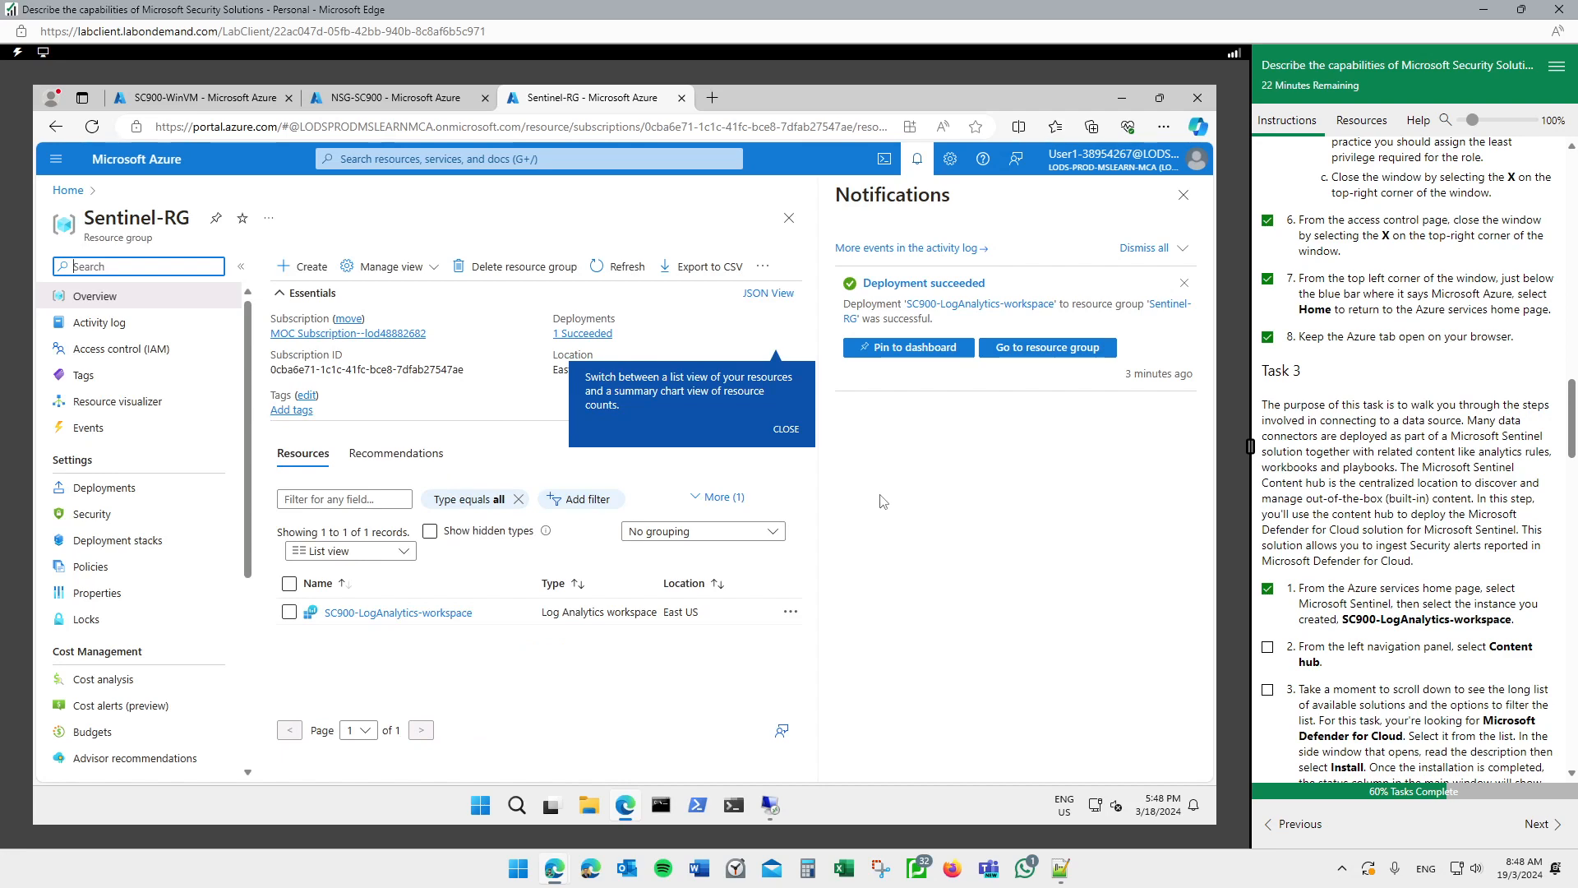
{"action": "left_click", "coordinate": [777, 431]}
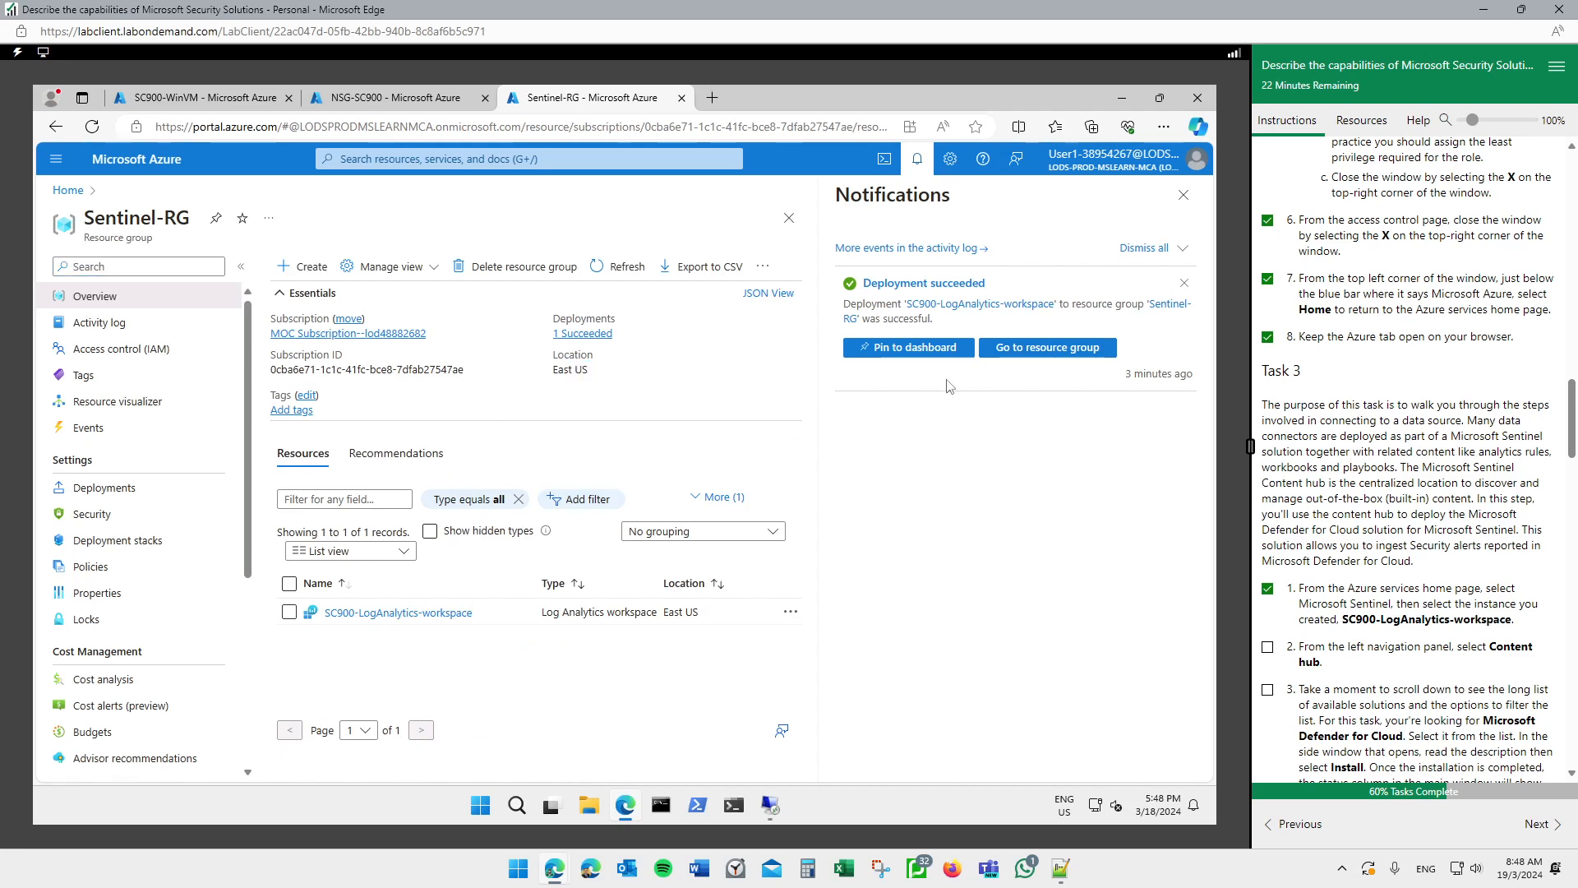
{"action": "left_click", "coordinate": [1184, 196]}
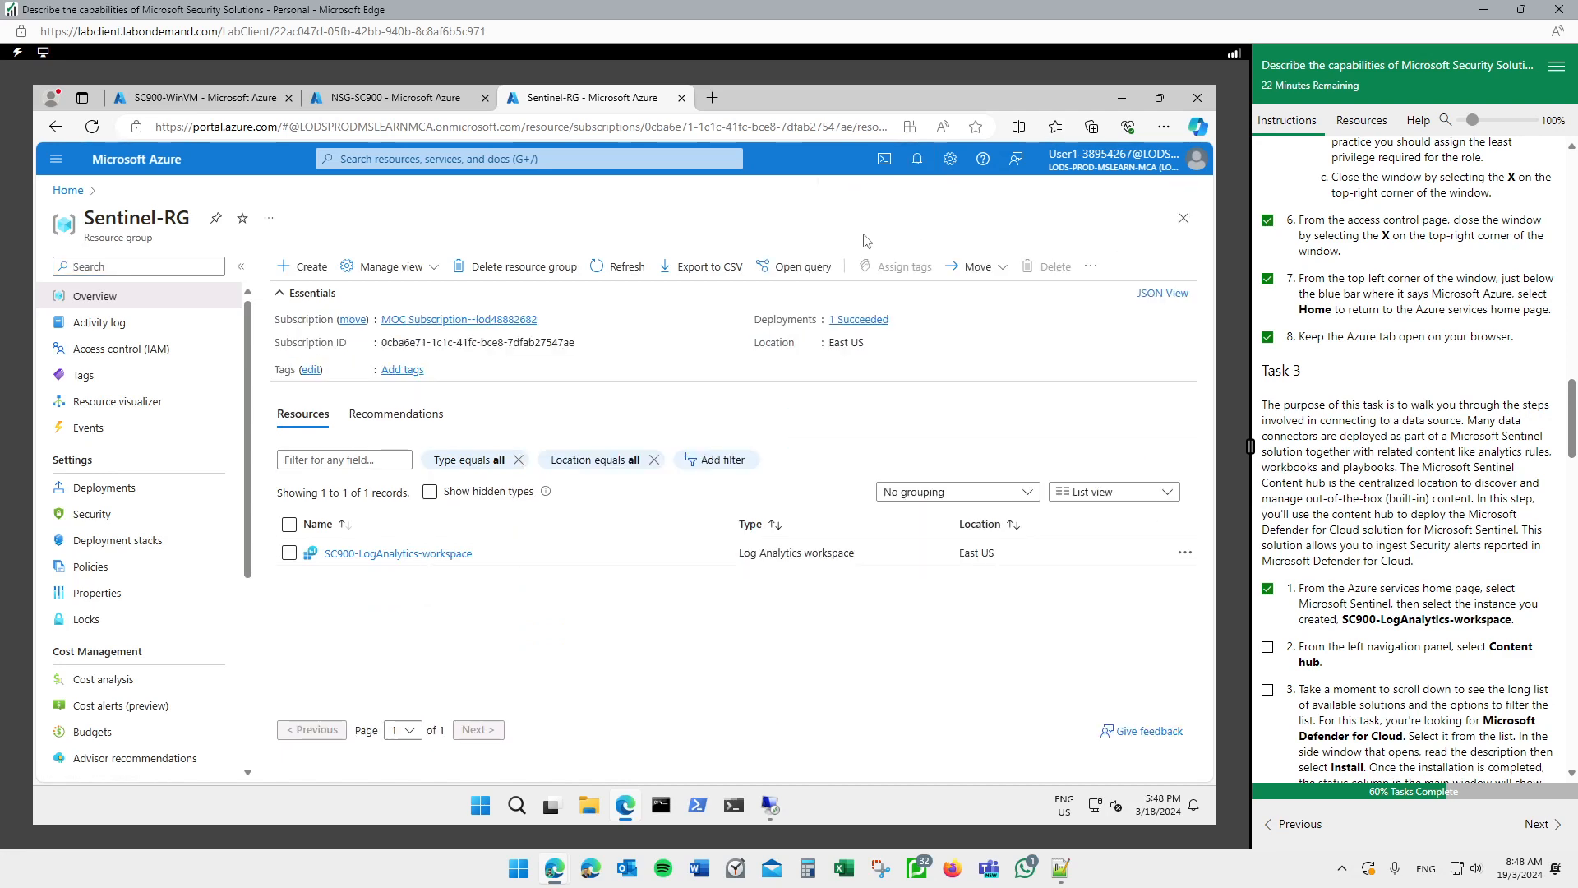
Return from the resource group to Microsoft Sentinel via the Azure home page and refresh the instance list again
{"action": "left_click", "coordinate": [153, 162]}
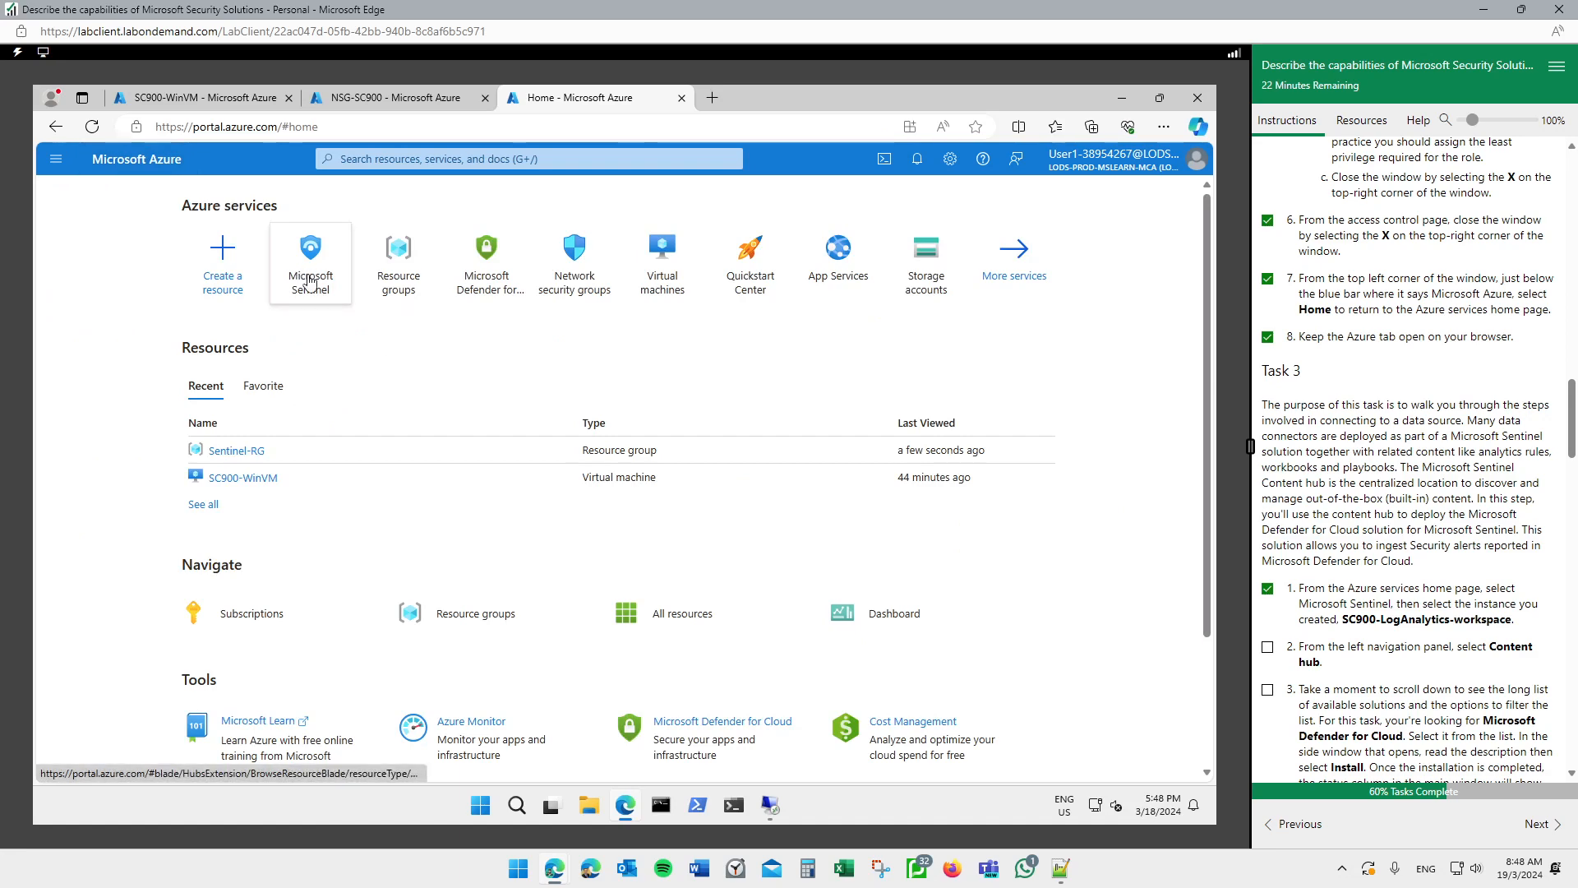
{"action": "left_click", "coordinate": [311, 279]}
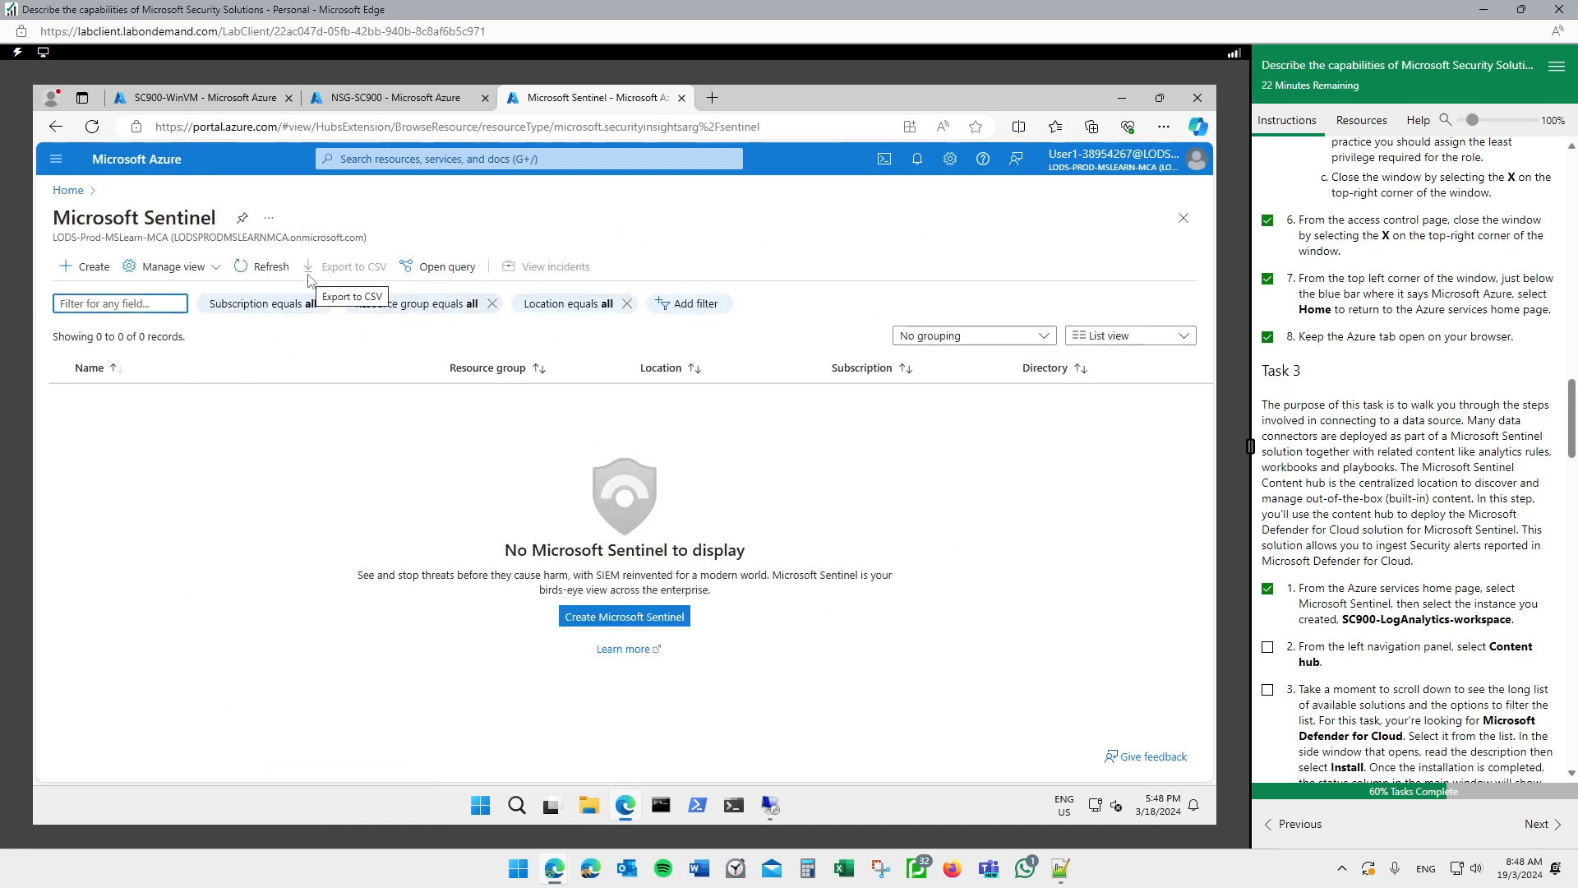
{"action": "left_click", "coordinate": [266, 269]}
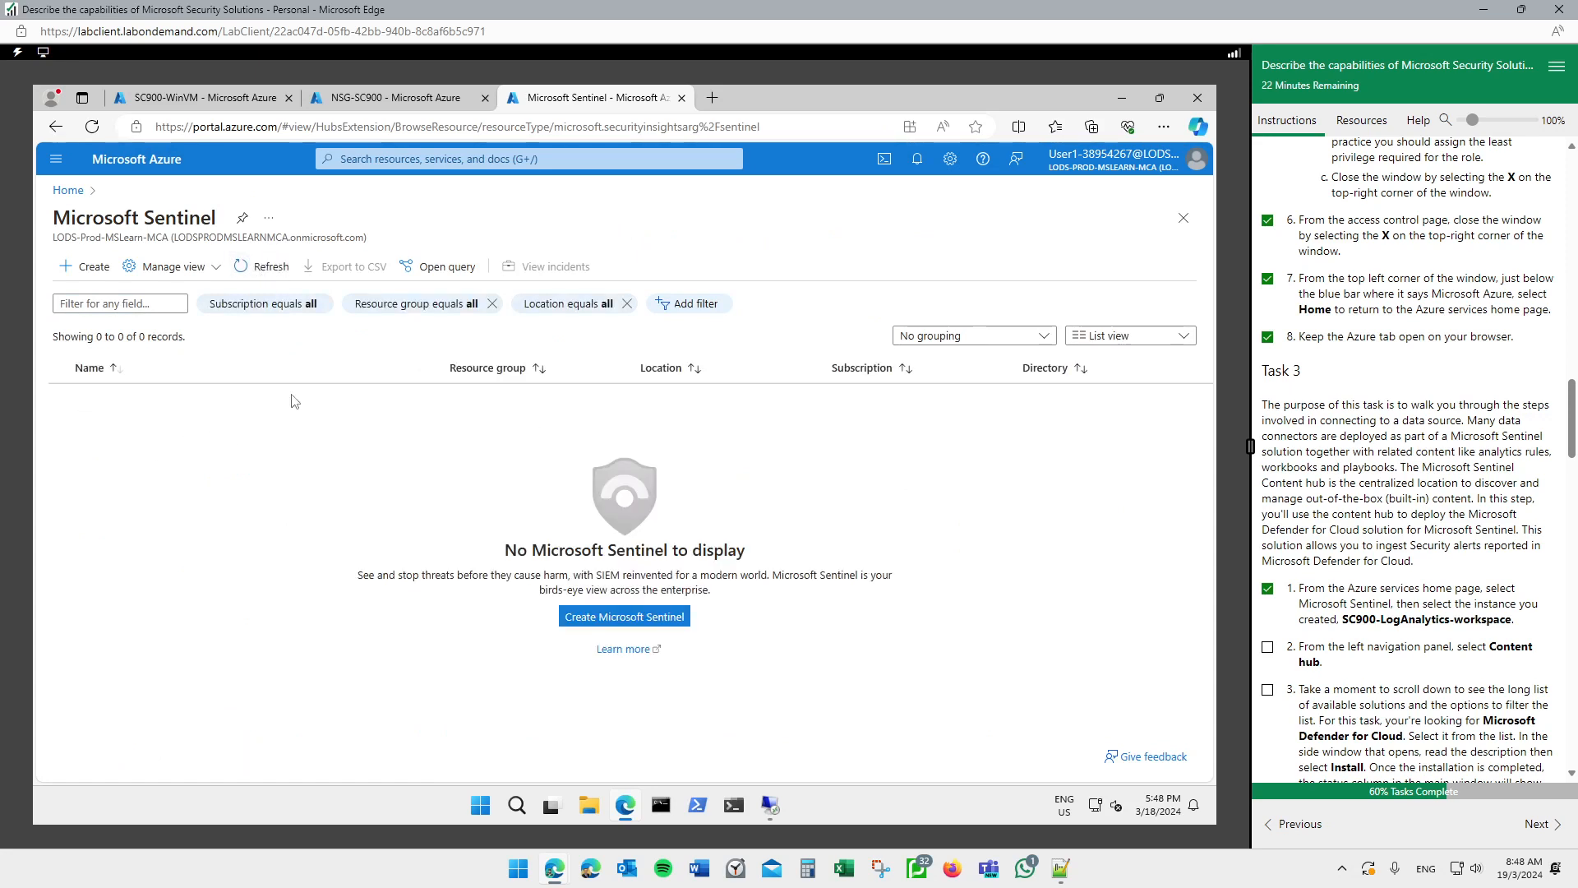
Add Microsoft Sentinel to the existing SC900-LogAnalytics-workspace and check off Task 3 step 2
{"action": "left_click", "coordinate": [103, 272]}
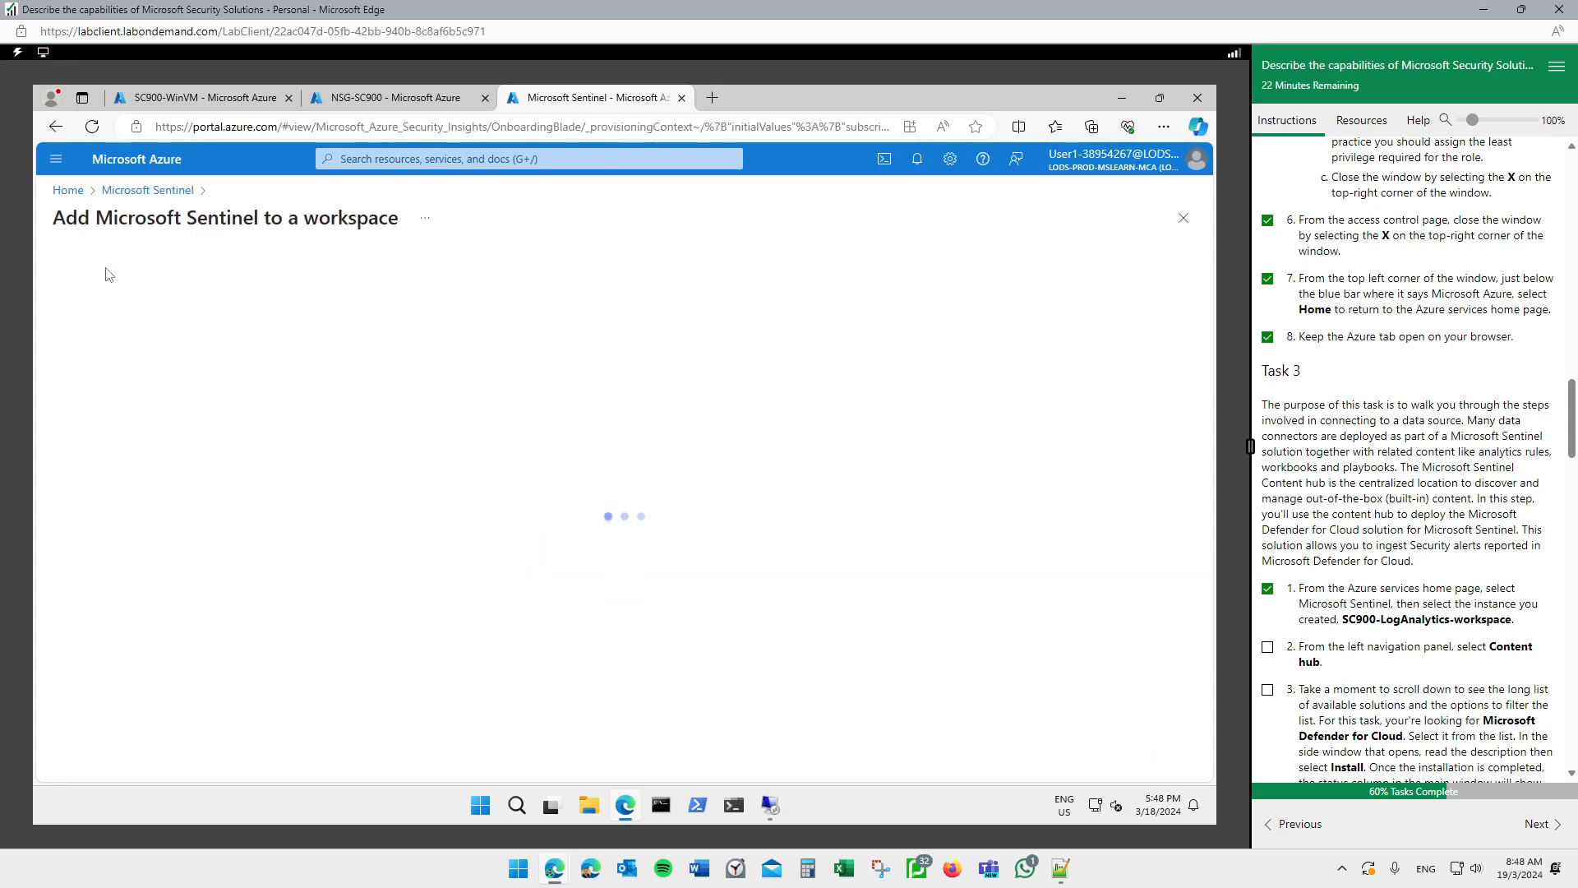
{"action": "left_click", "coordinate": [135, 438]}
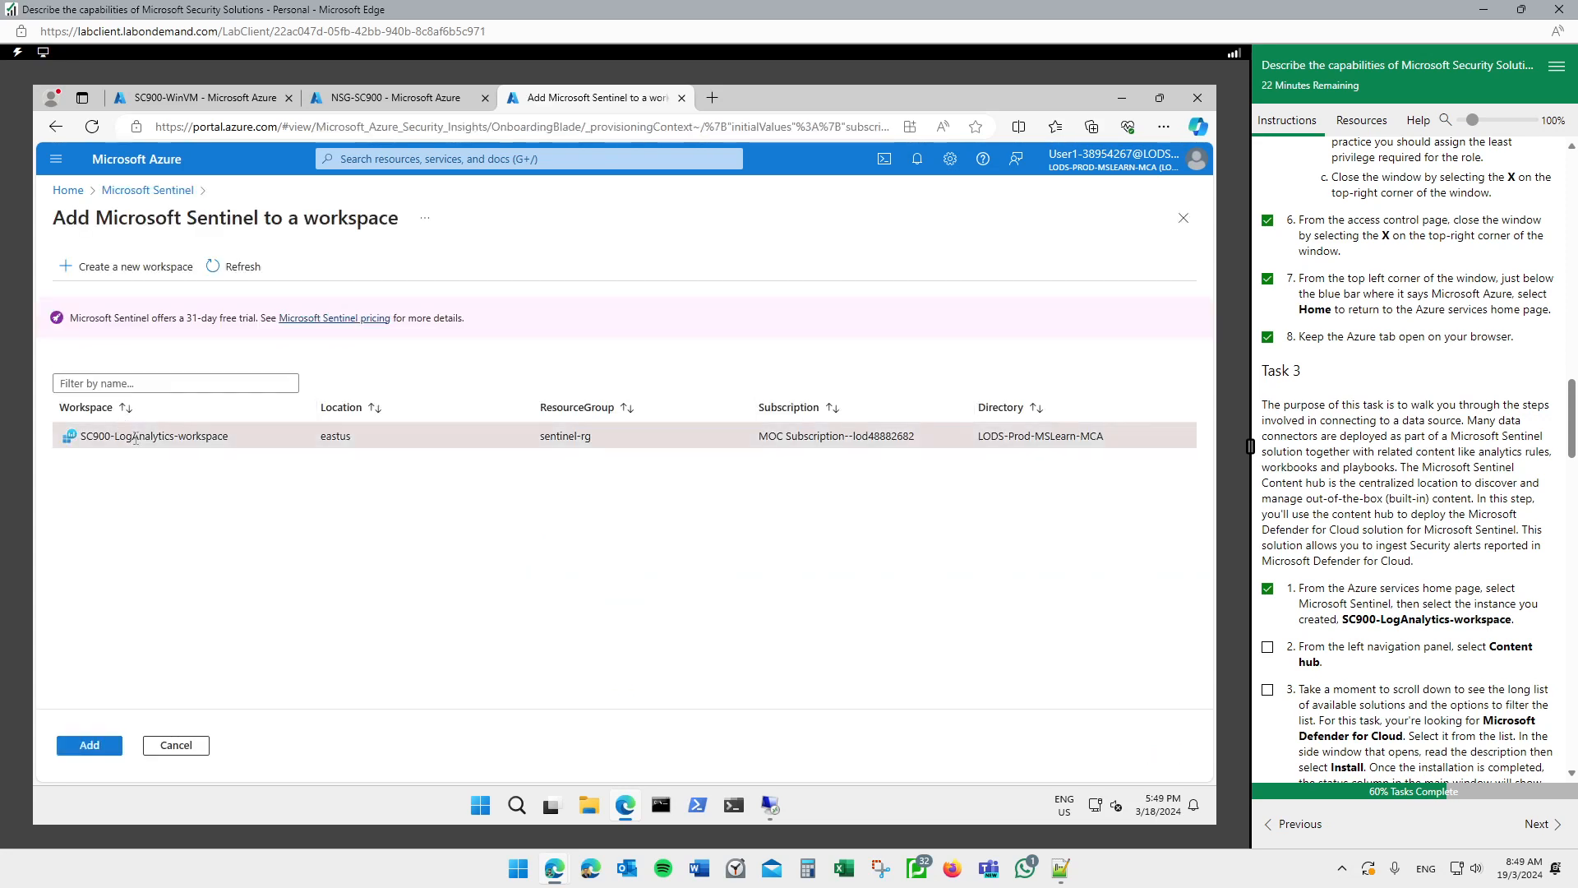
{"action": "left_click", "coordinate": [120, 744]}
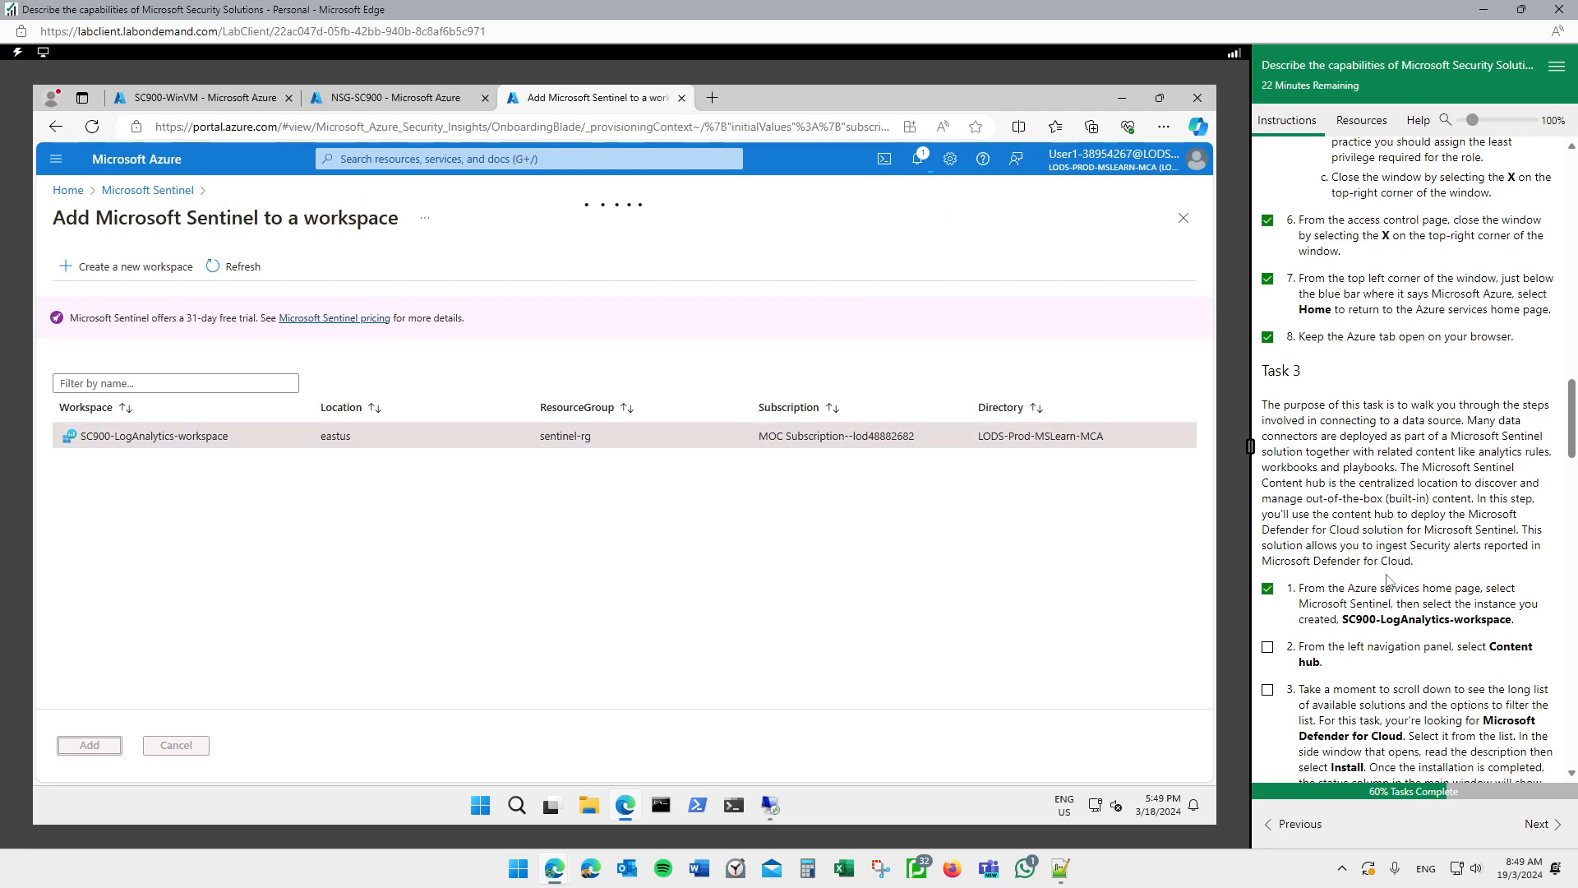
{"action": "scroll", "coordinate": [1387, 579], "scroll_direction": "down", "scroll_amount": 1}
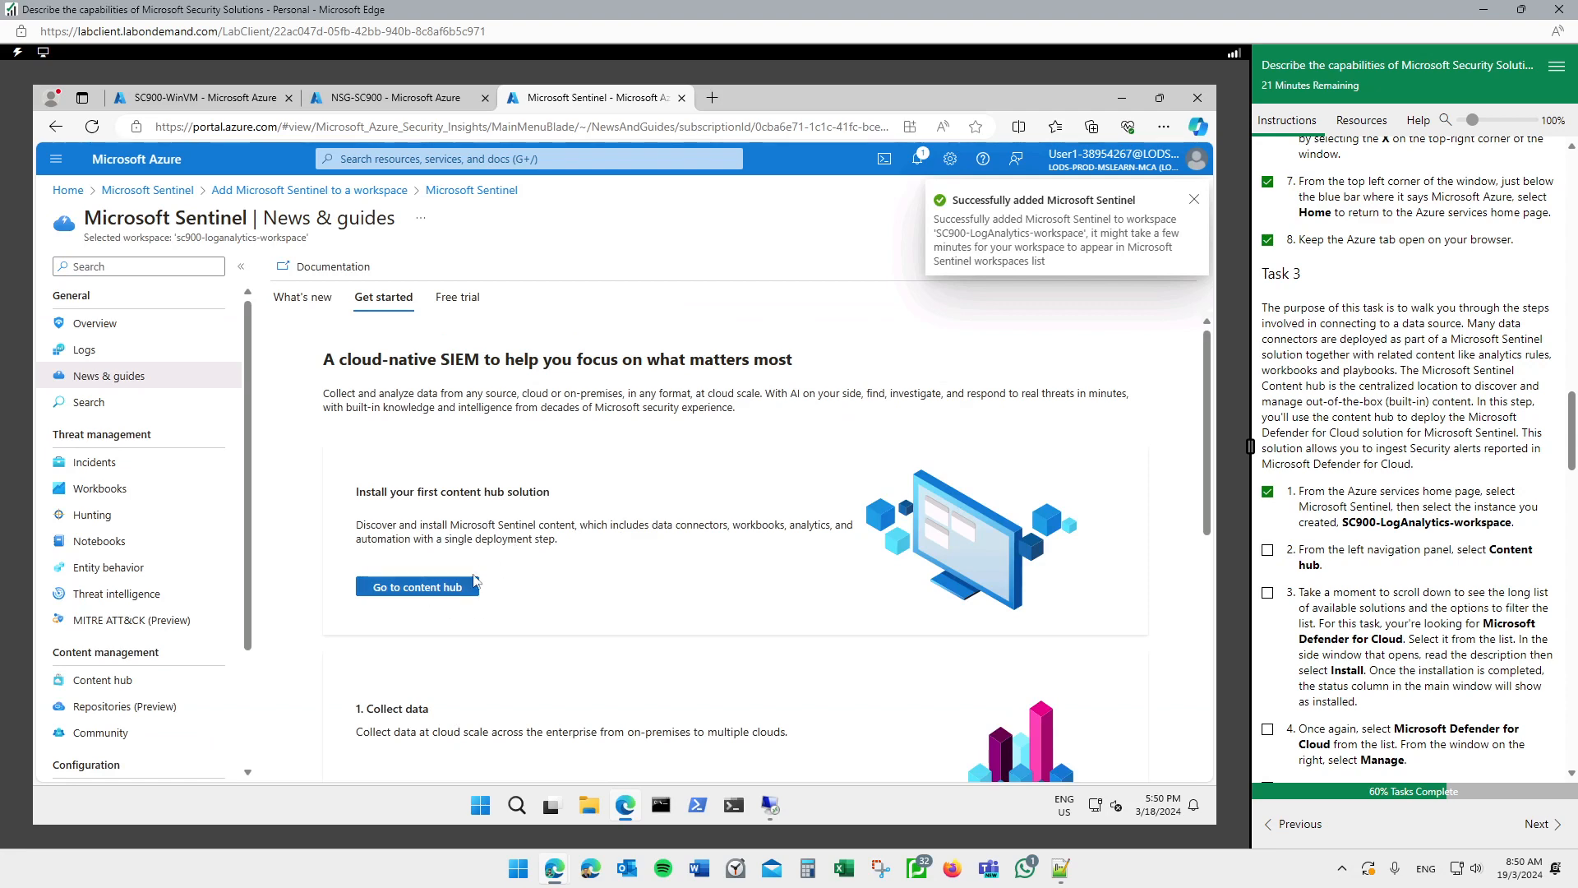
{"action": "left_click", "coordinate": [1268, 549]}
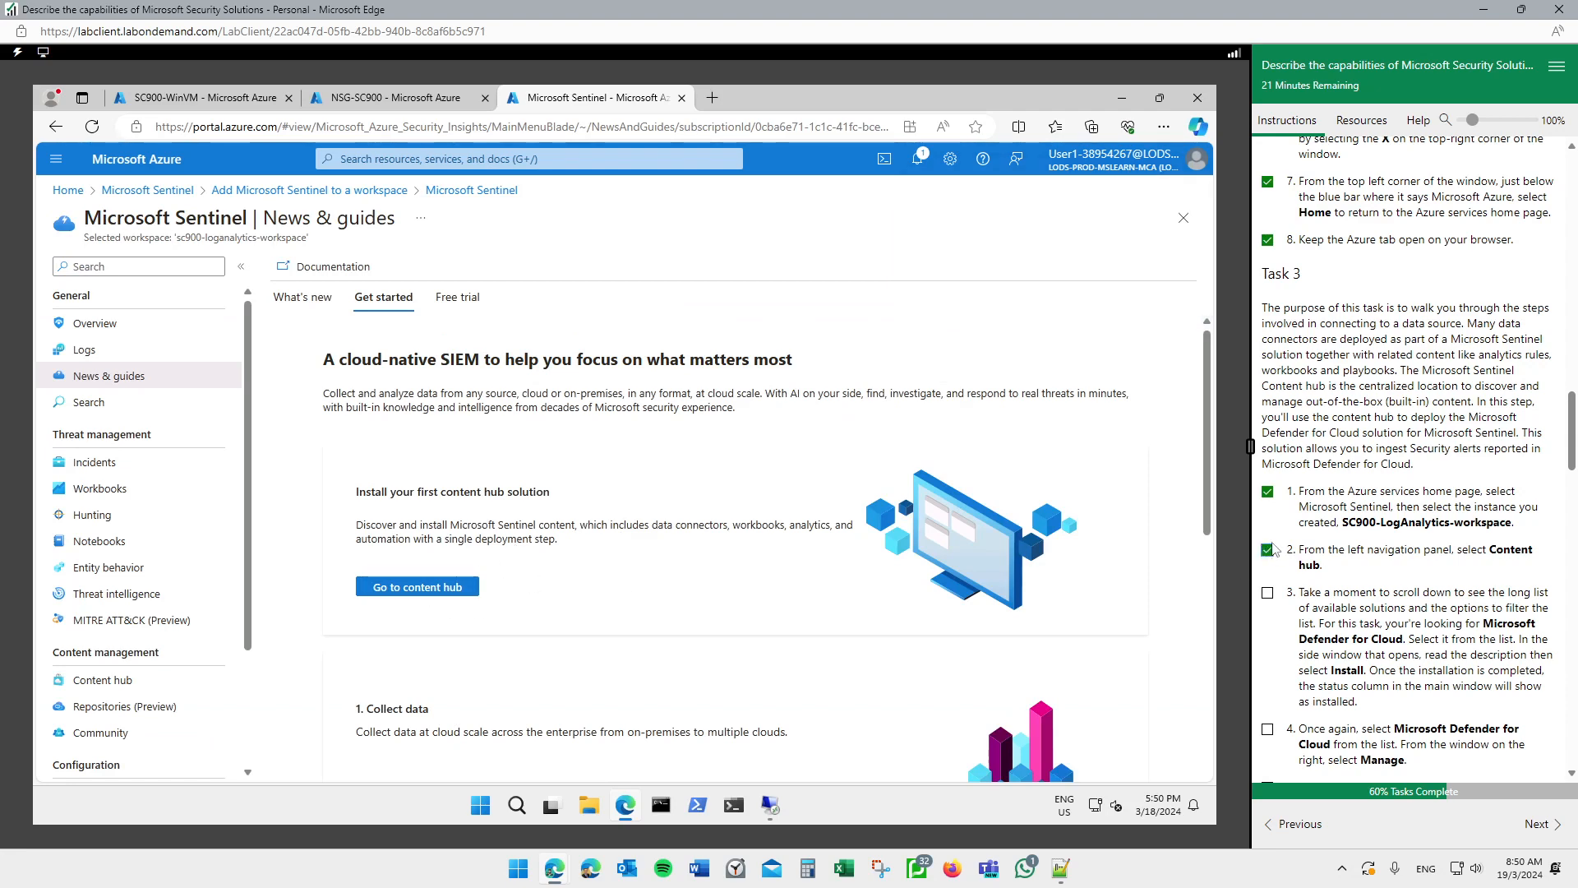
Return to the refreshed list of Sentinel instances and open SC900-LogAnalytics-workspace, acknowledging the free trial notice
{"action": "left_click", "coordinate": [1181, 219]}
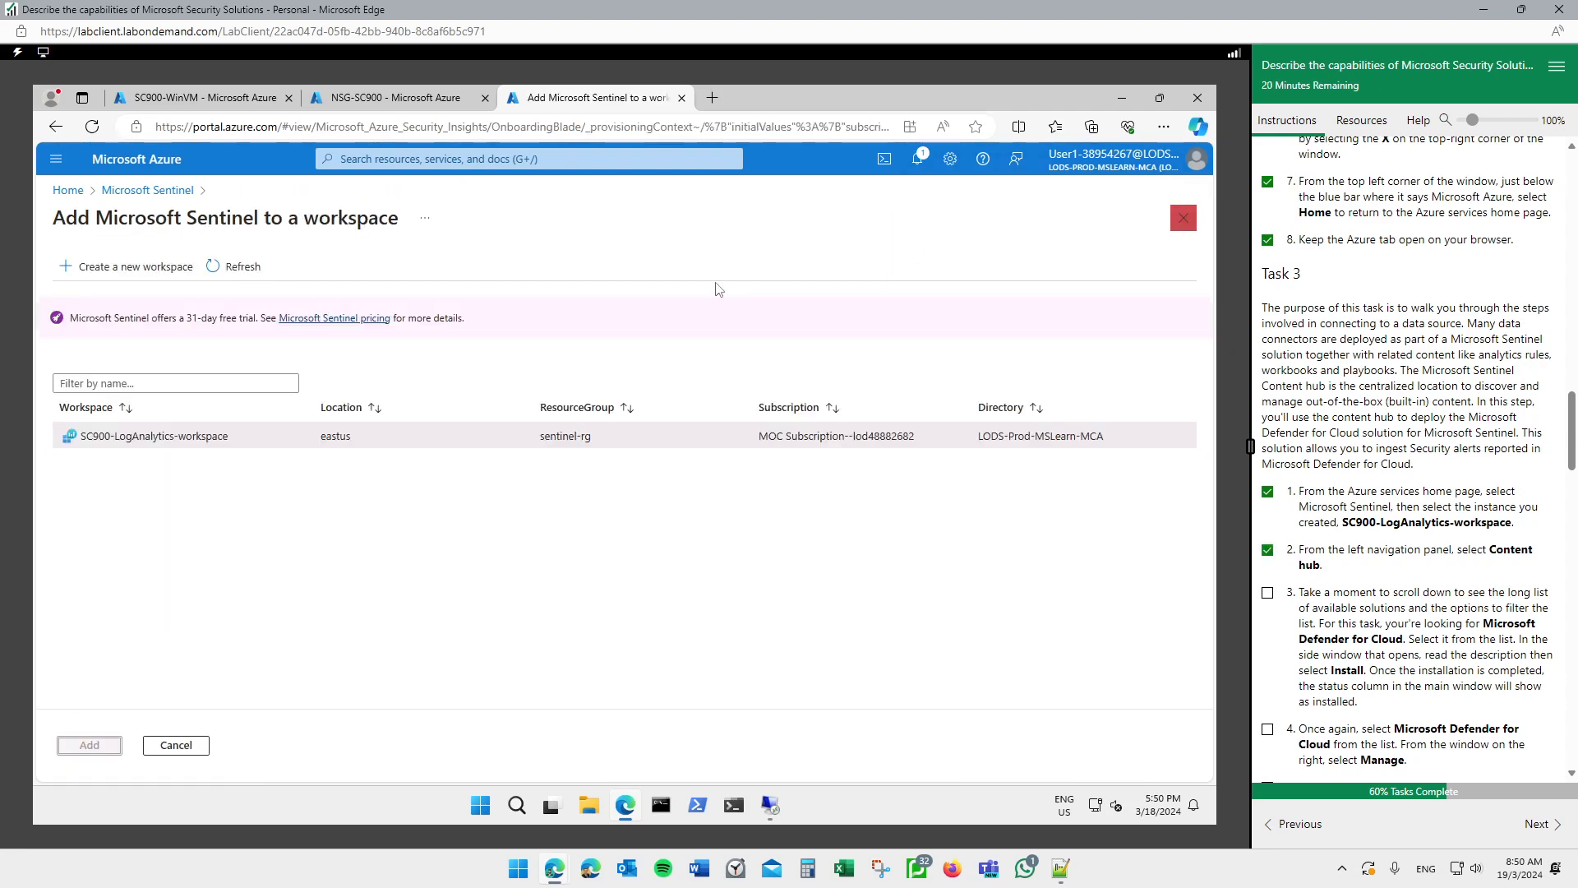
{"action": "left_click", "coordinate": [148, 190]}
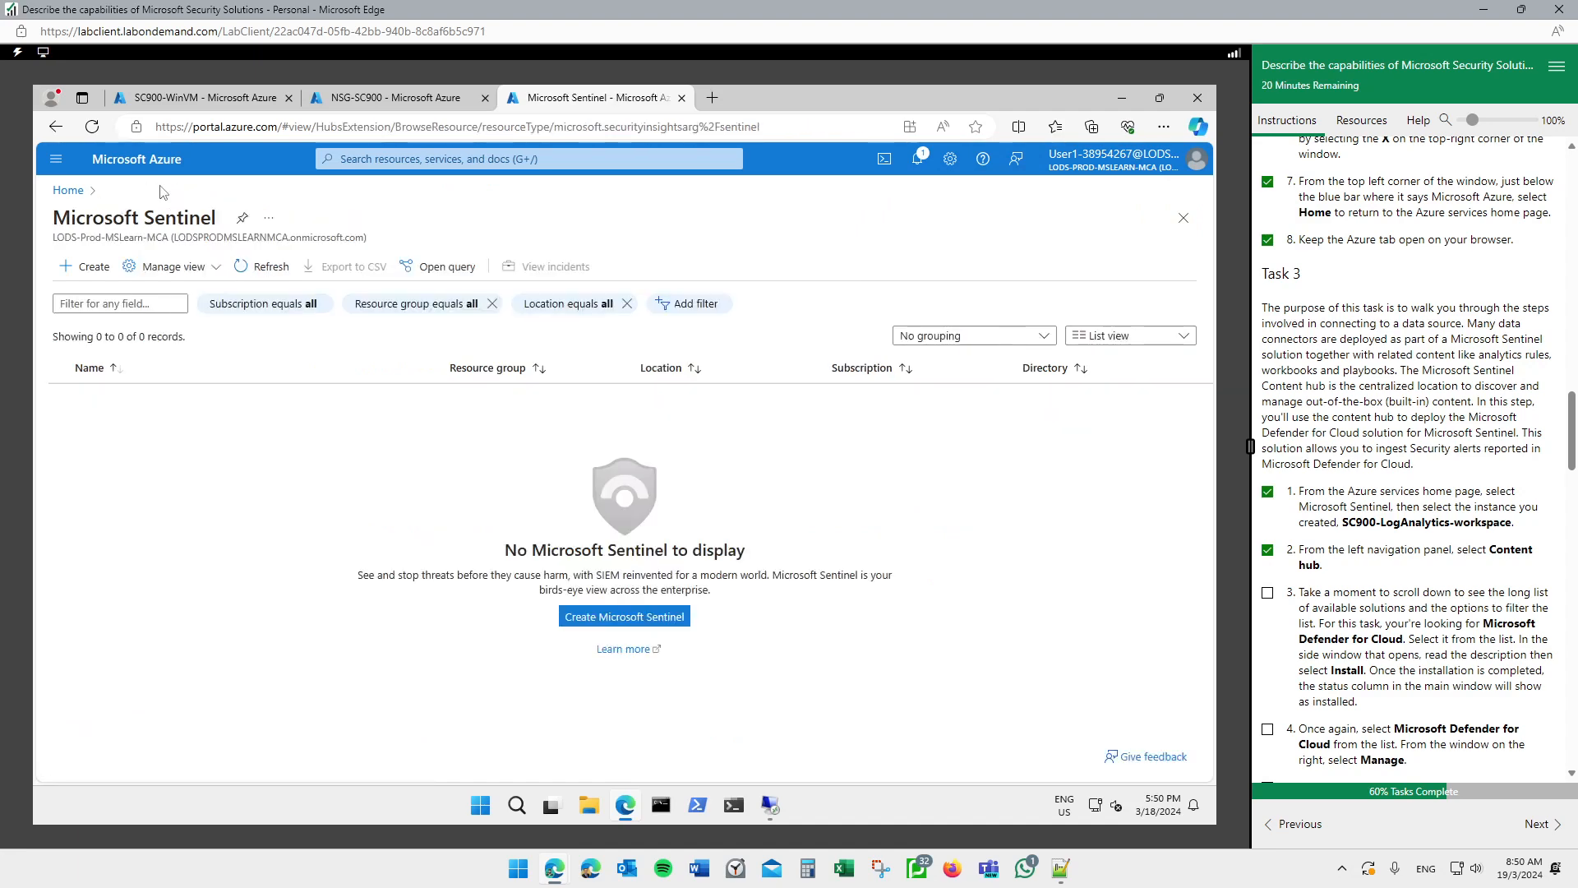
{"action": "left_click", "coordinate": [269, 267]}
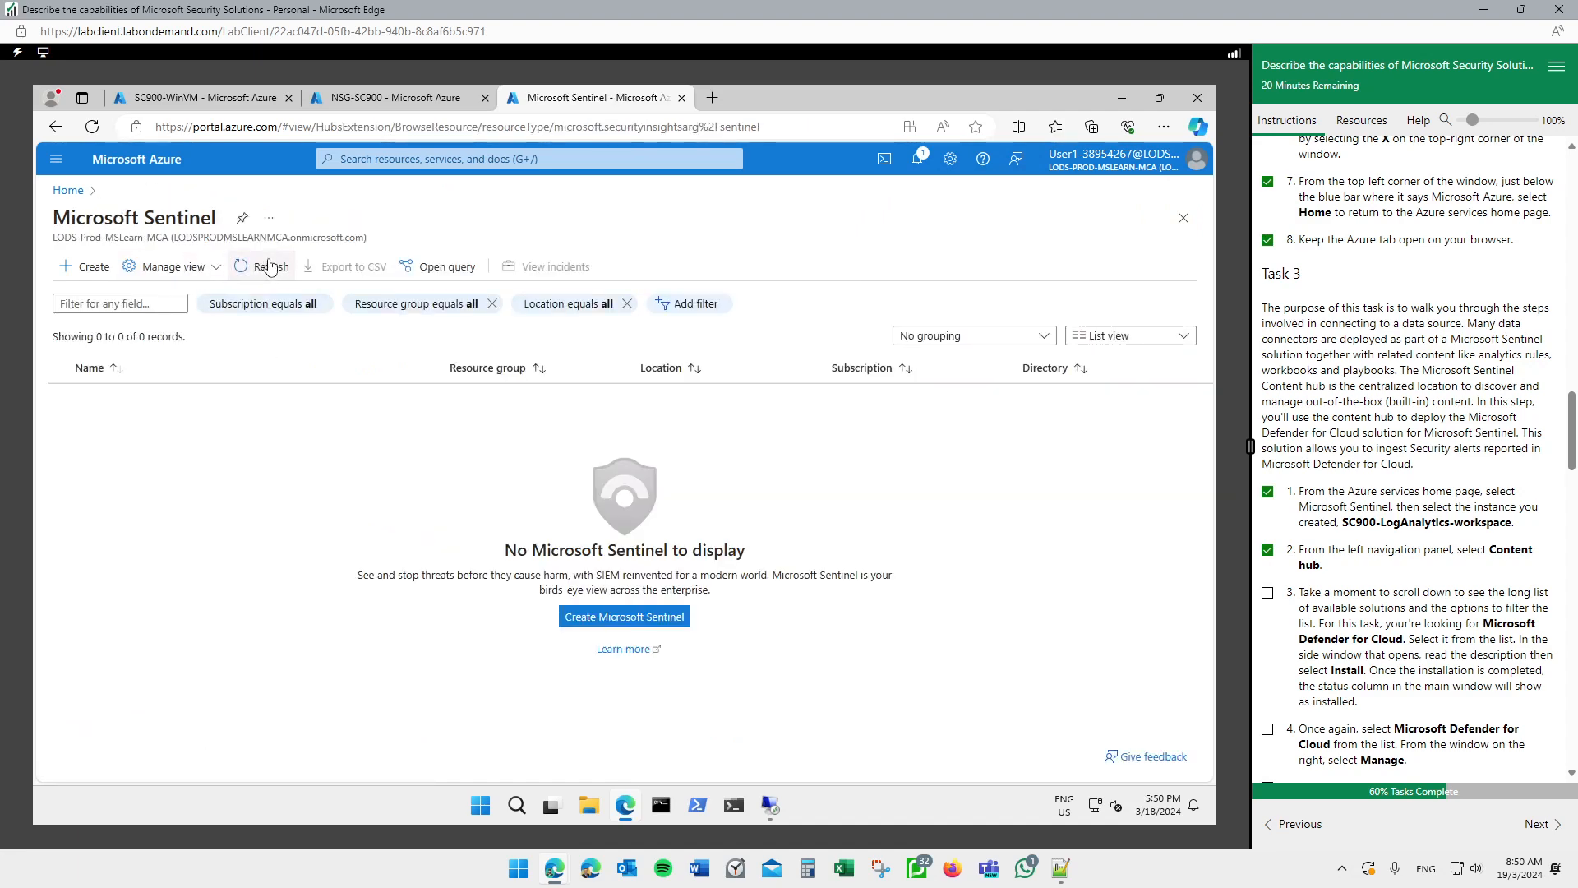
{"action": "left_click", "coordinate": [268, 267]}
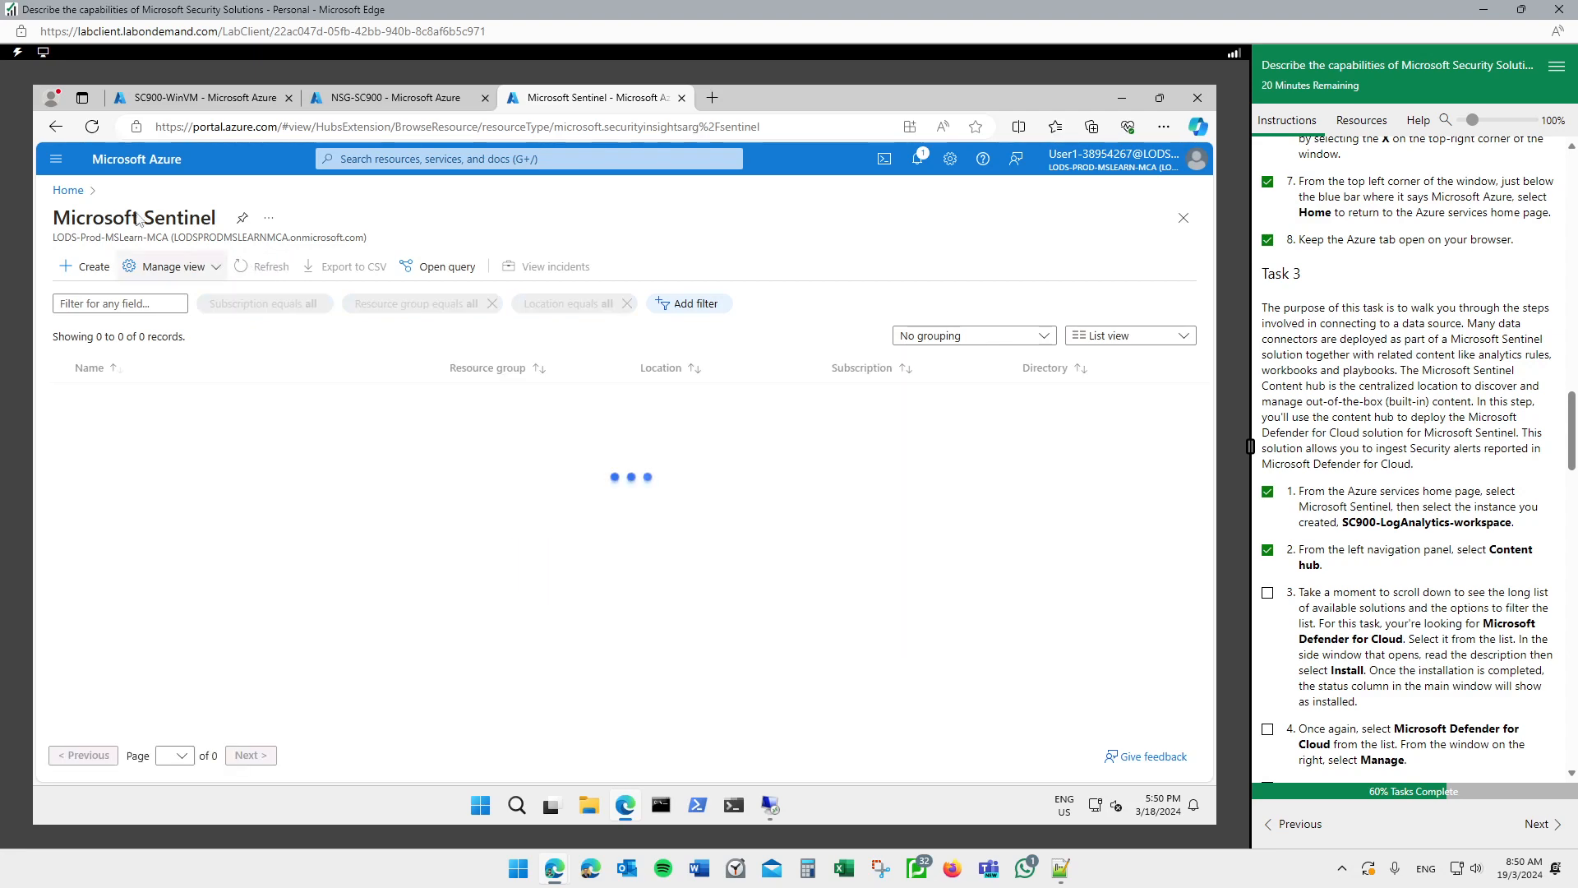
{"action": "left_click", "coordinate": [174, 398]}
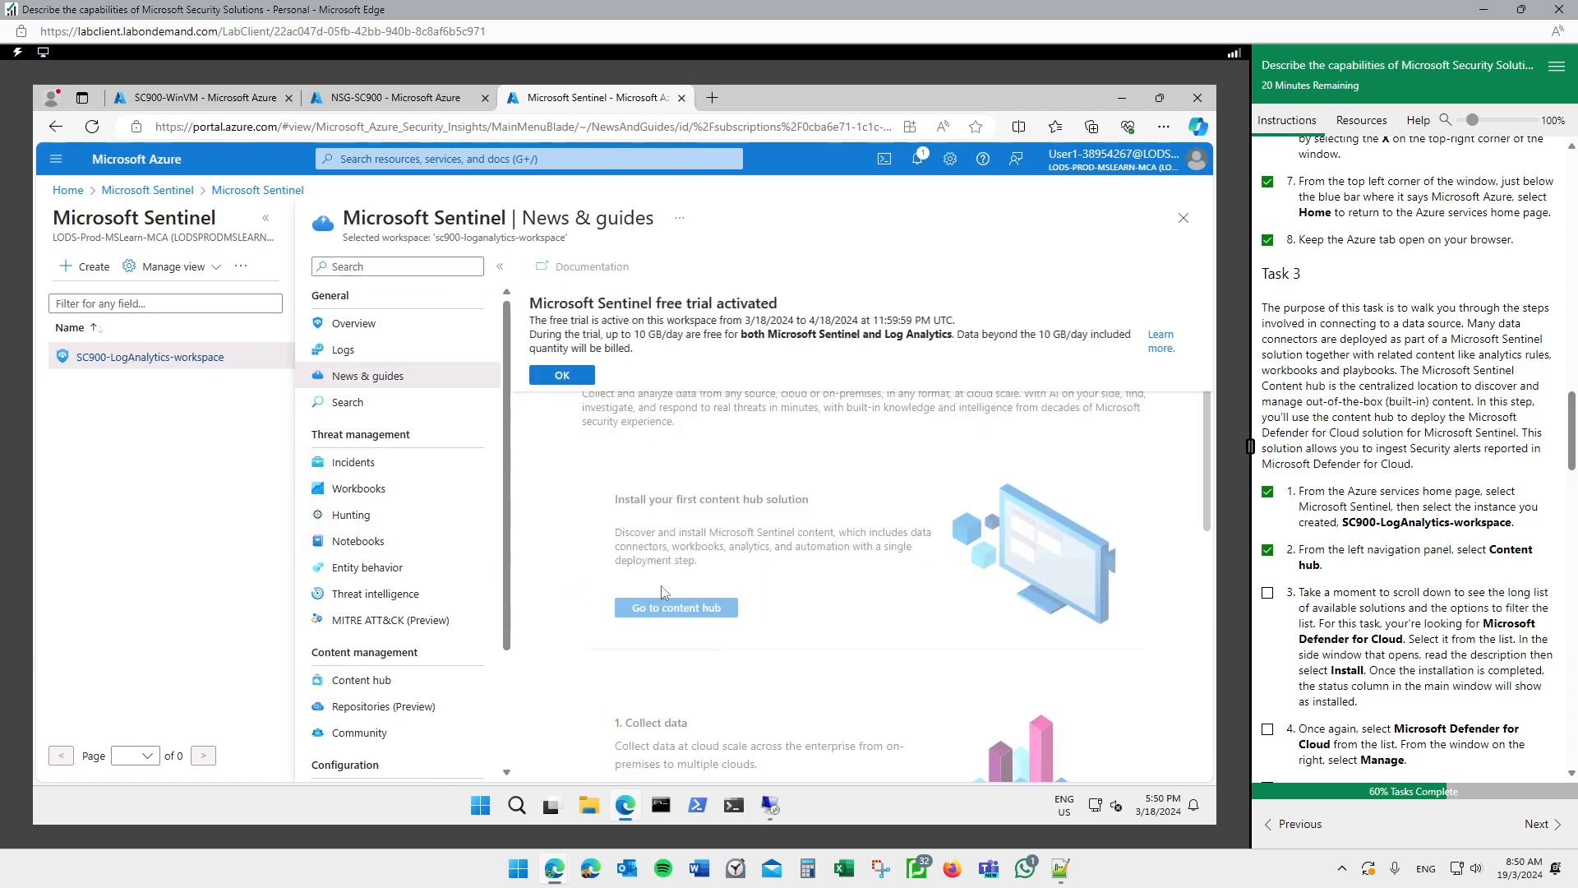
{"action": "left_click", "coordinate": [563, 377]}
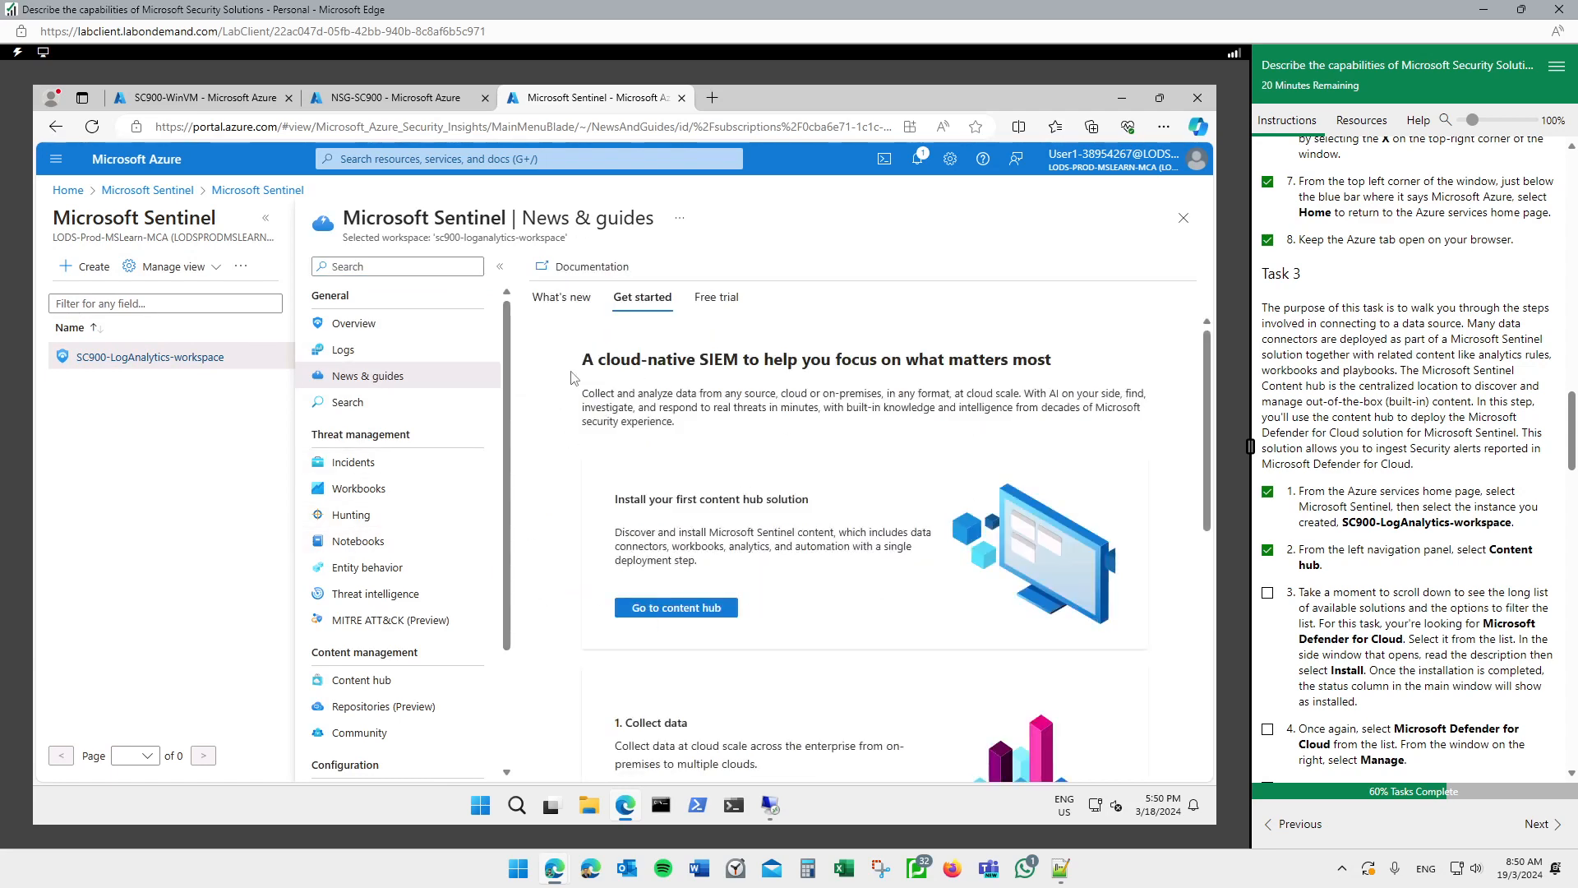
Open the Content hub to browse its list of solutions, and check off Task 3 step 3
{"action": "left_click", "coordinate": [699, 608]}
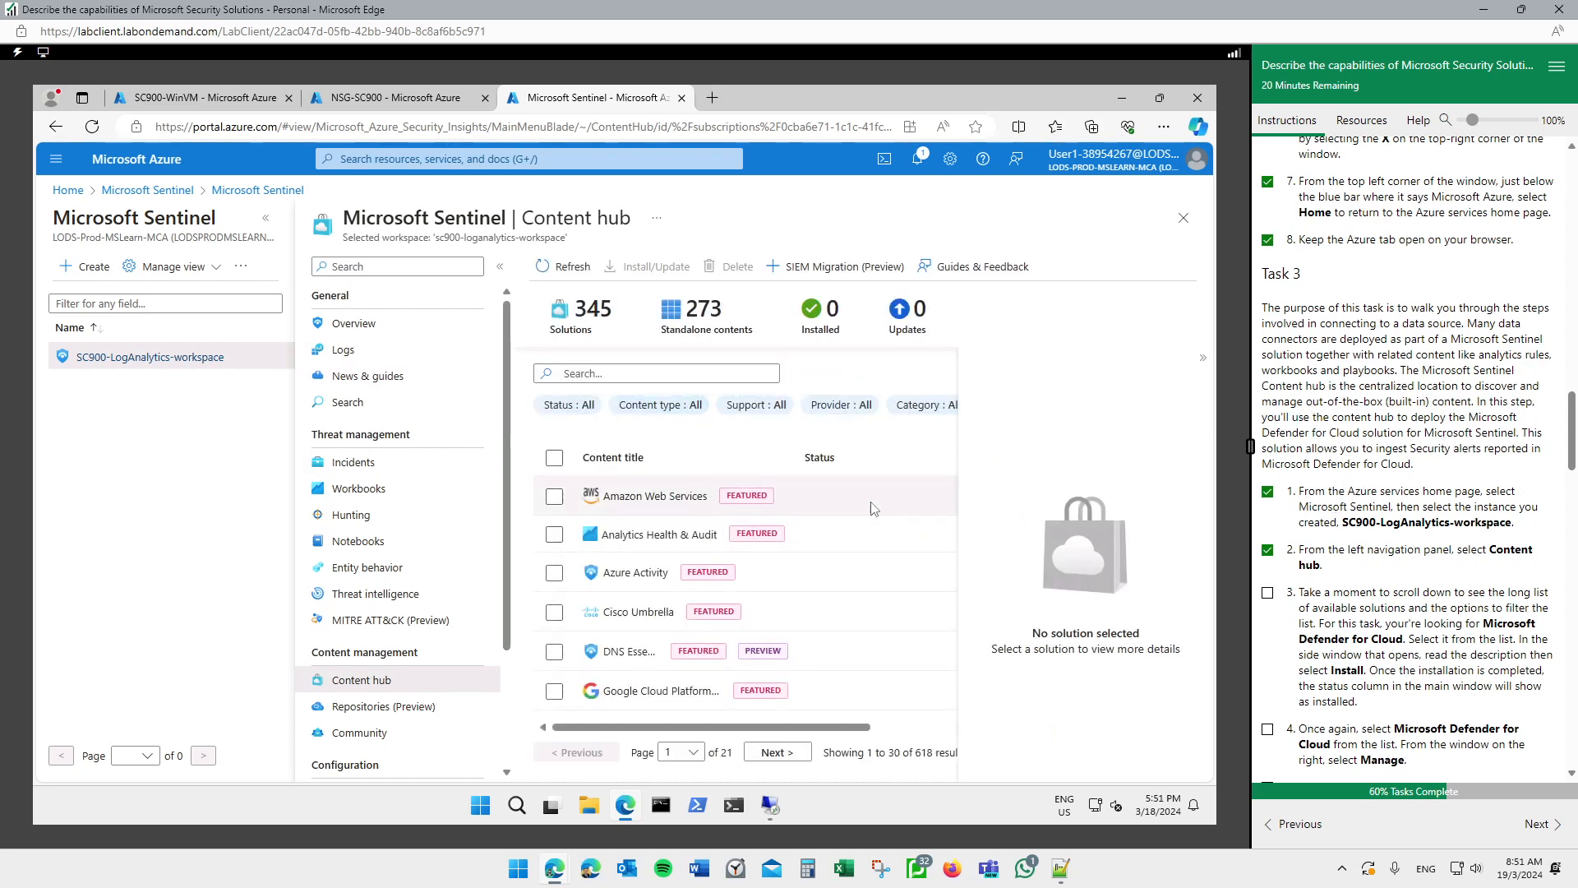
{"action": "left_click", "coordinate": [1267, 593]}
{"action": "scroll", "coordinate": [633, 610], "scroll_direction": "down", "scroll_amount": 3}
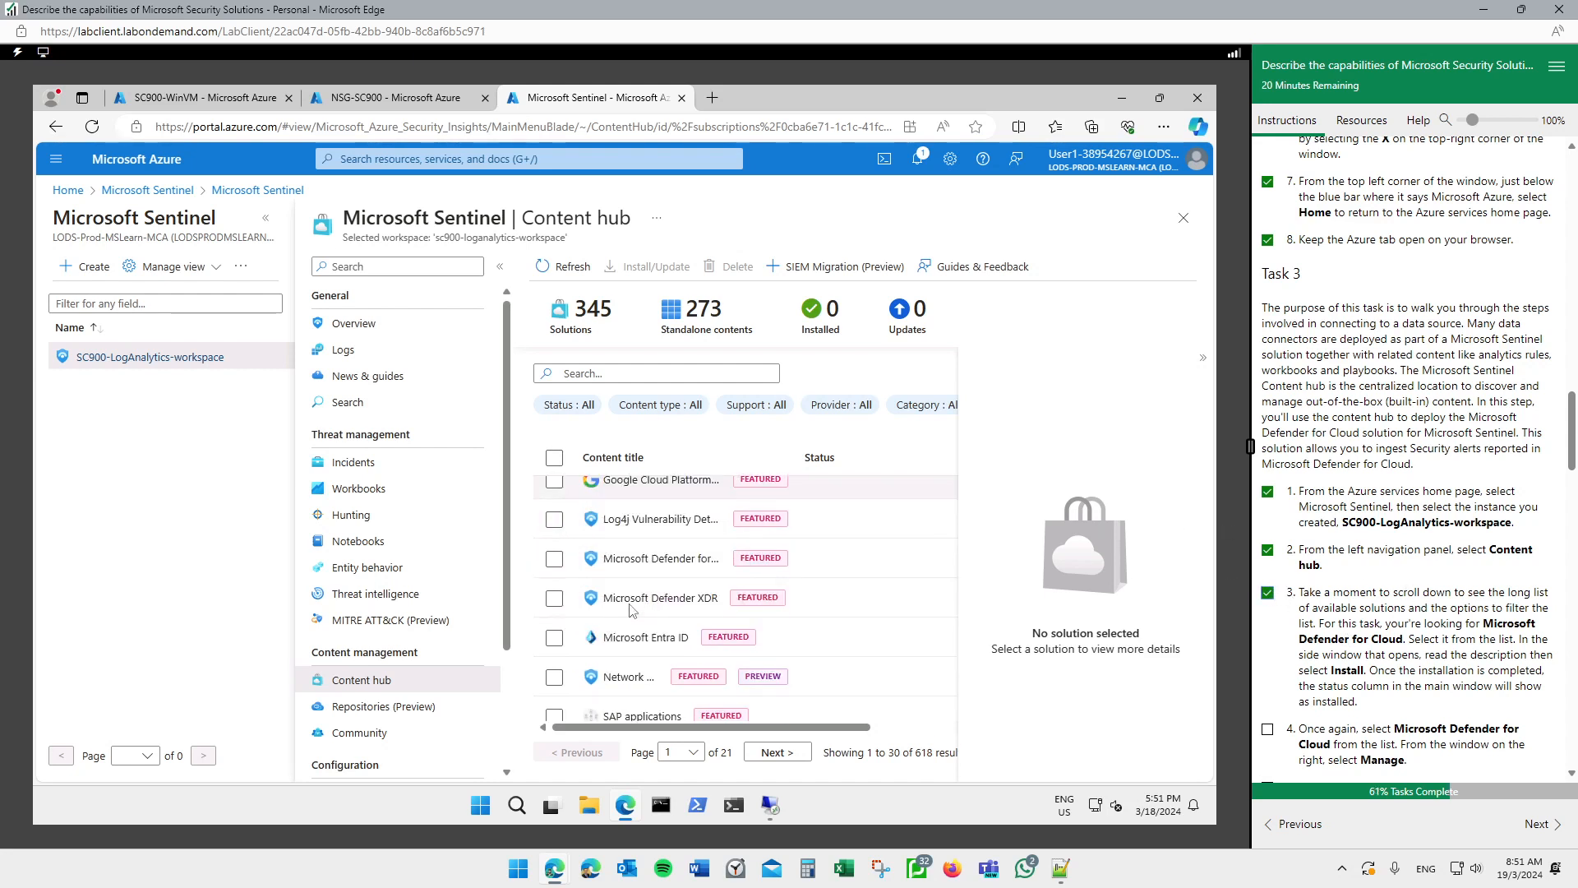
{"action": "scroll", "coordinate": [632, 610], "scroll_direction": "down", "scroll_amount": 5}
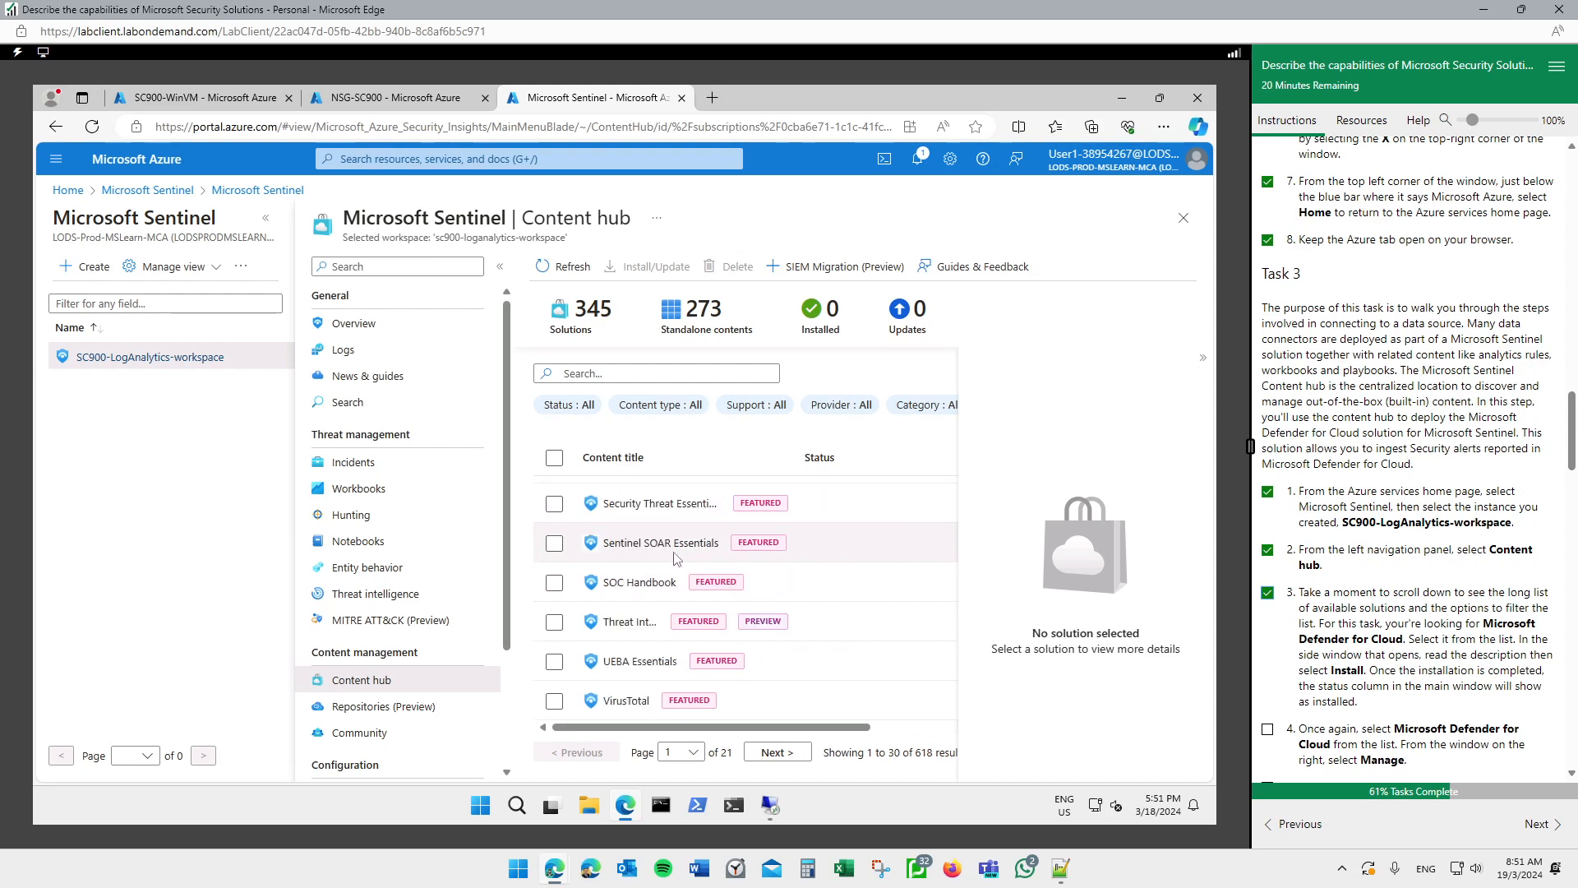
{"action": "scroll", "coordinate": [675, 558], "scroll_direction": "down", "scroll_amount": 1}
Try searching the Content hub for "defender clo" and clear the search text
{"action": "left_click", "coordinate": [687, 374]}
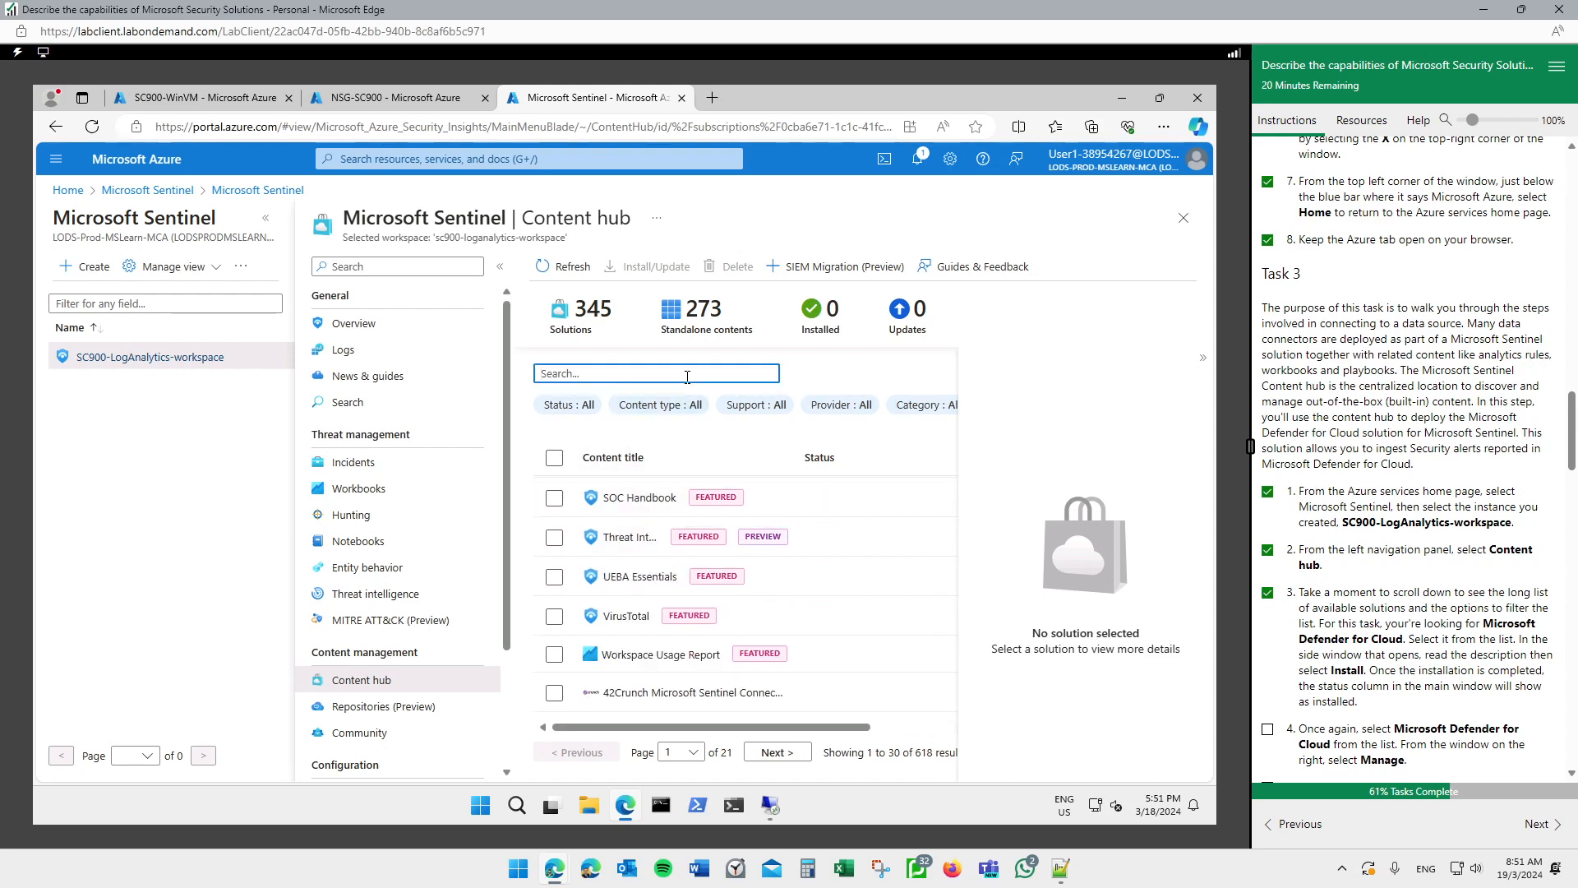
{"action": "type", "text": "def"}
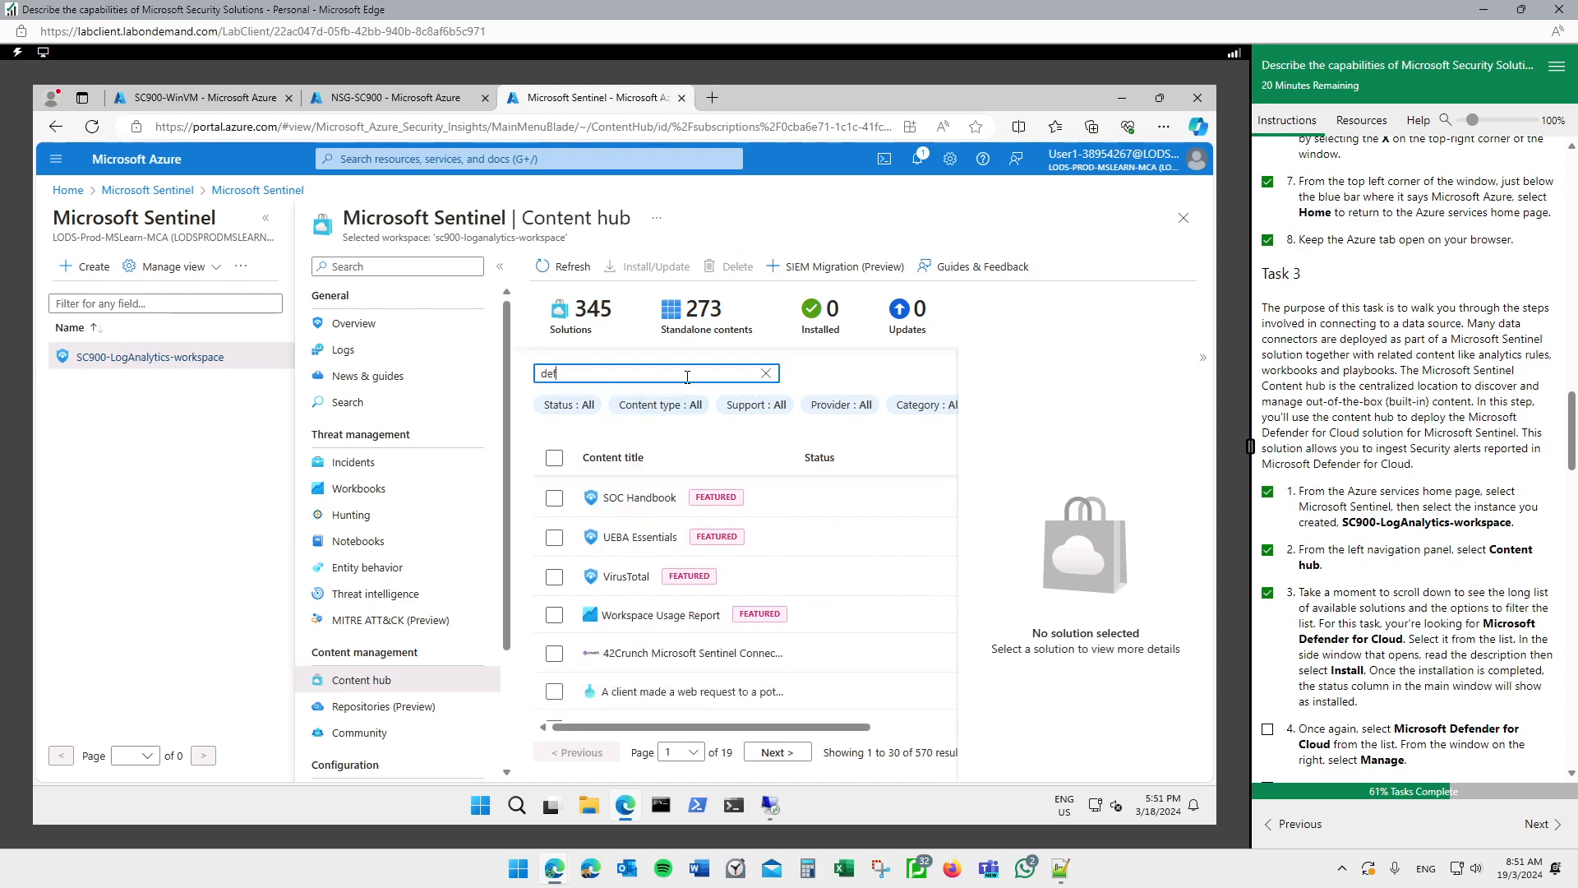
{"action": "type", "text": "ender"}
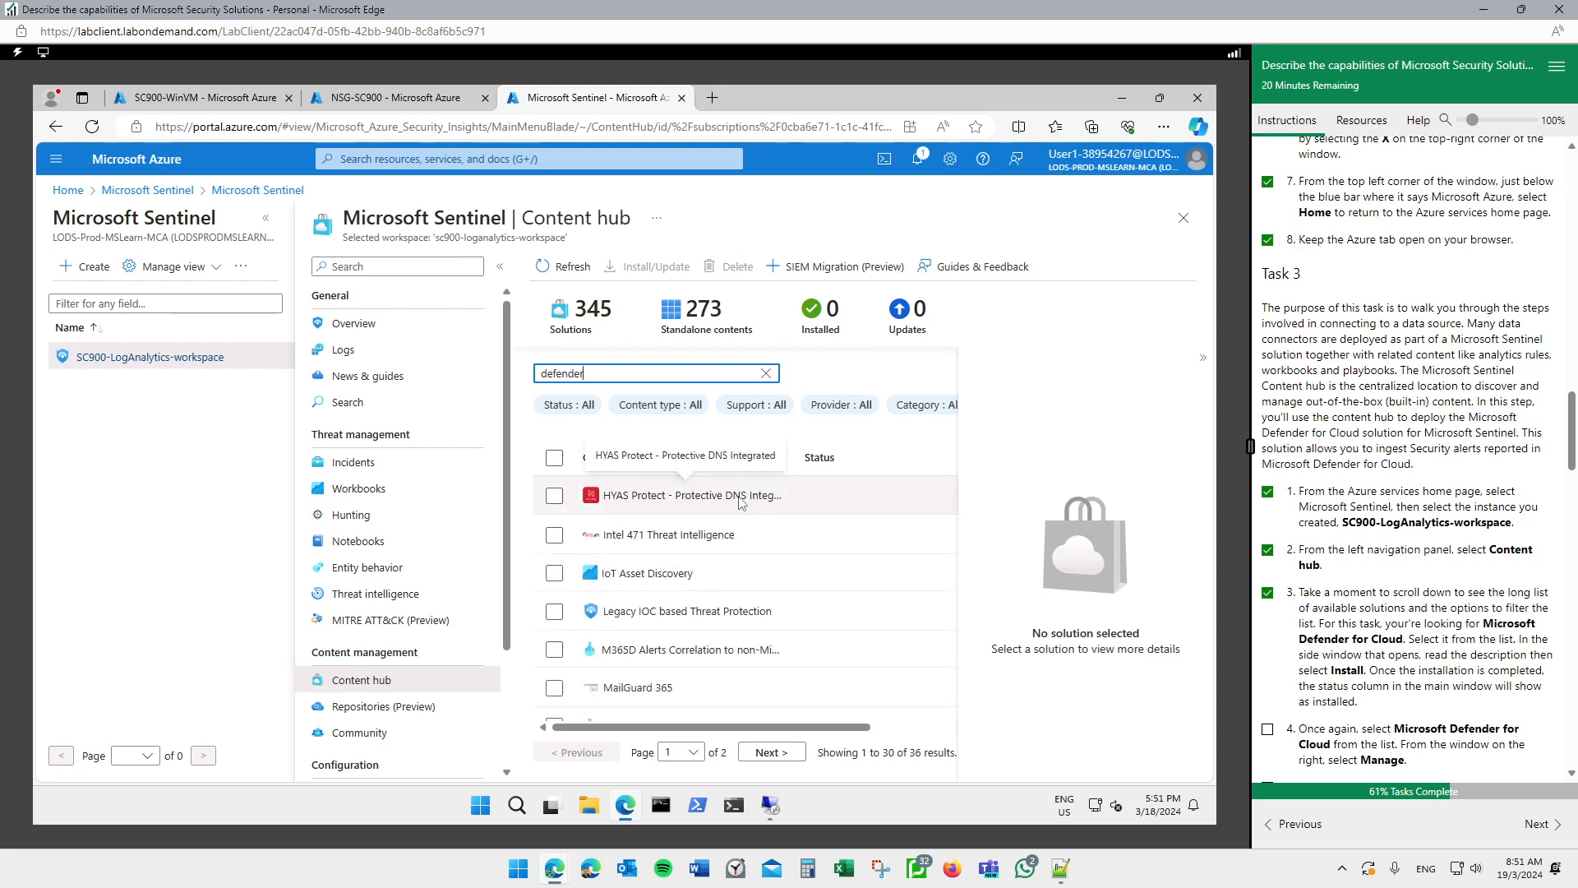
{"action": "type", "text": " clo"}
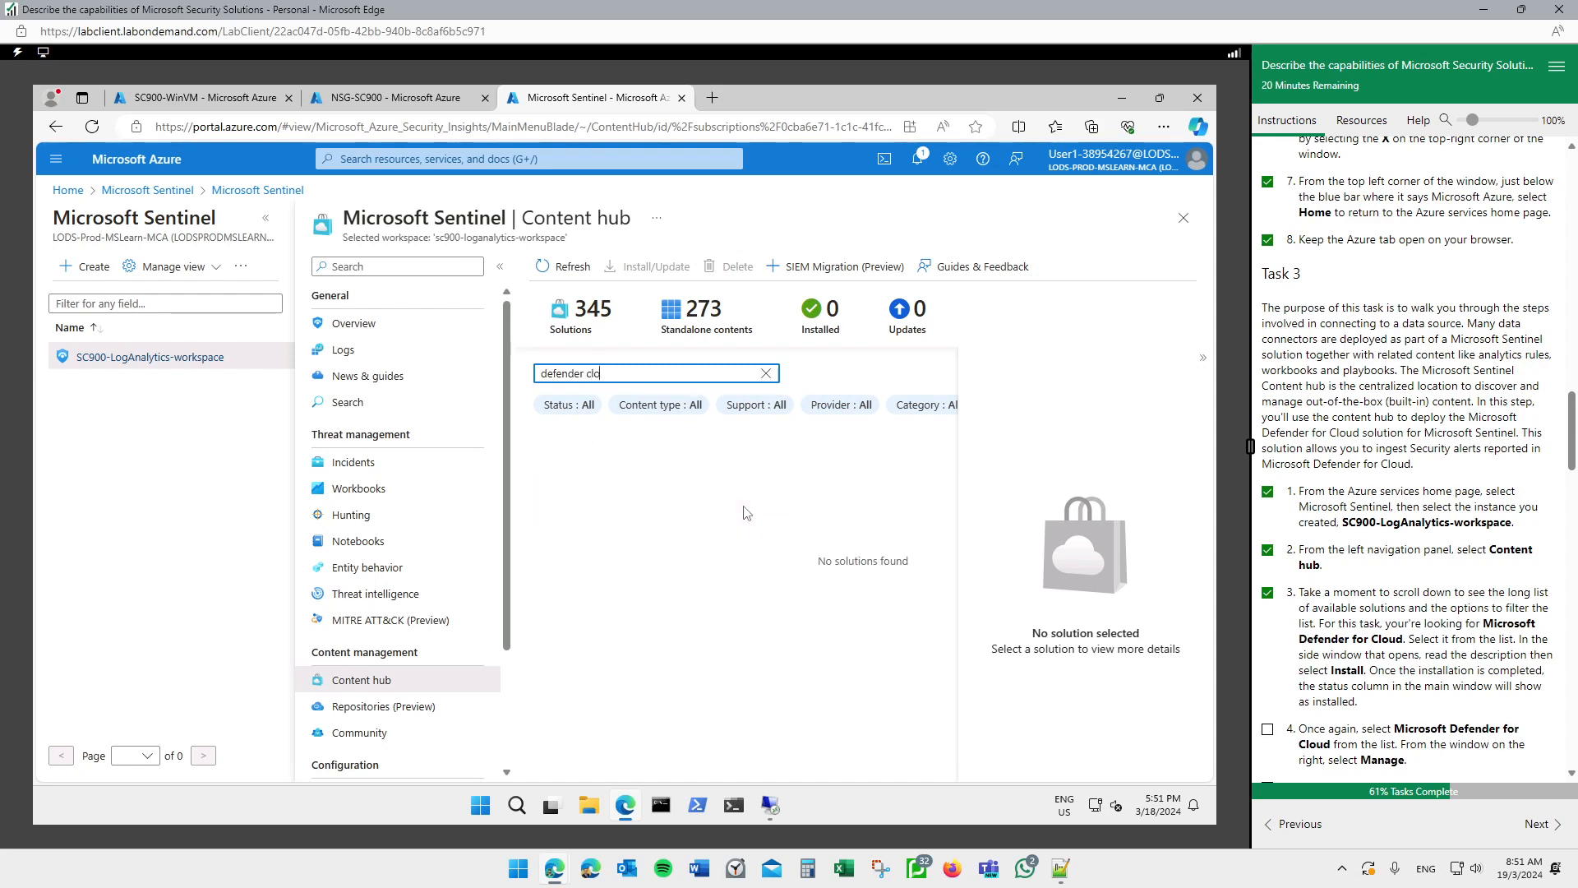
{"action": "key", "text": "BackSpace"}
{"action": "key", "text": "BackSpace"}
{"action": "key", "text": "BackSpace"}
{"action": "key", "text": "BackSpace"}
{"action": "key", "text": "BackSpace"}
{"action": "key", "text": "BackSpace"}
{"action": "key", "text": "BackSpace"}
{"action": "key", "text": "BackSpace"}
{"action": "key", "text": "BackSpace"}
{"action": "key", "text": "BackSpace"}
{"action": "key", "text": "BackSpace"}
Search the Content hub for "defender for" and install the Microsoft Defender for Cloud solution
{"action": "type", "text": "de"}
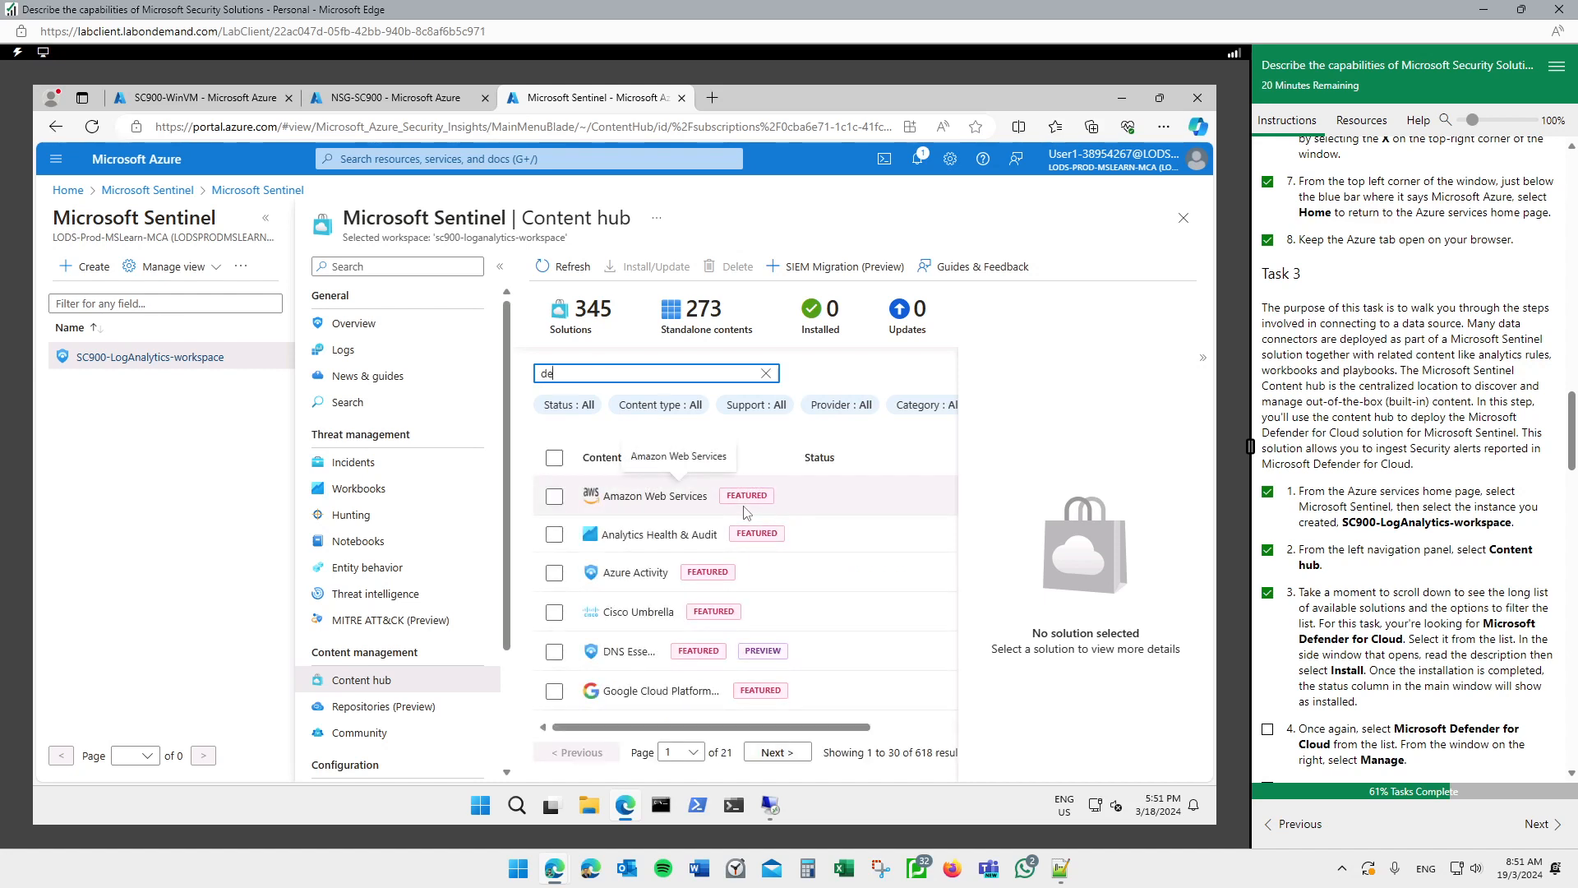
{"action": "type", "text": "fender for"}
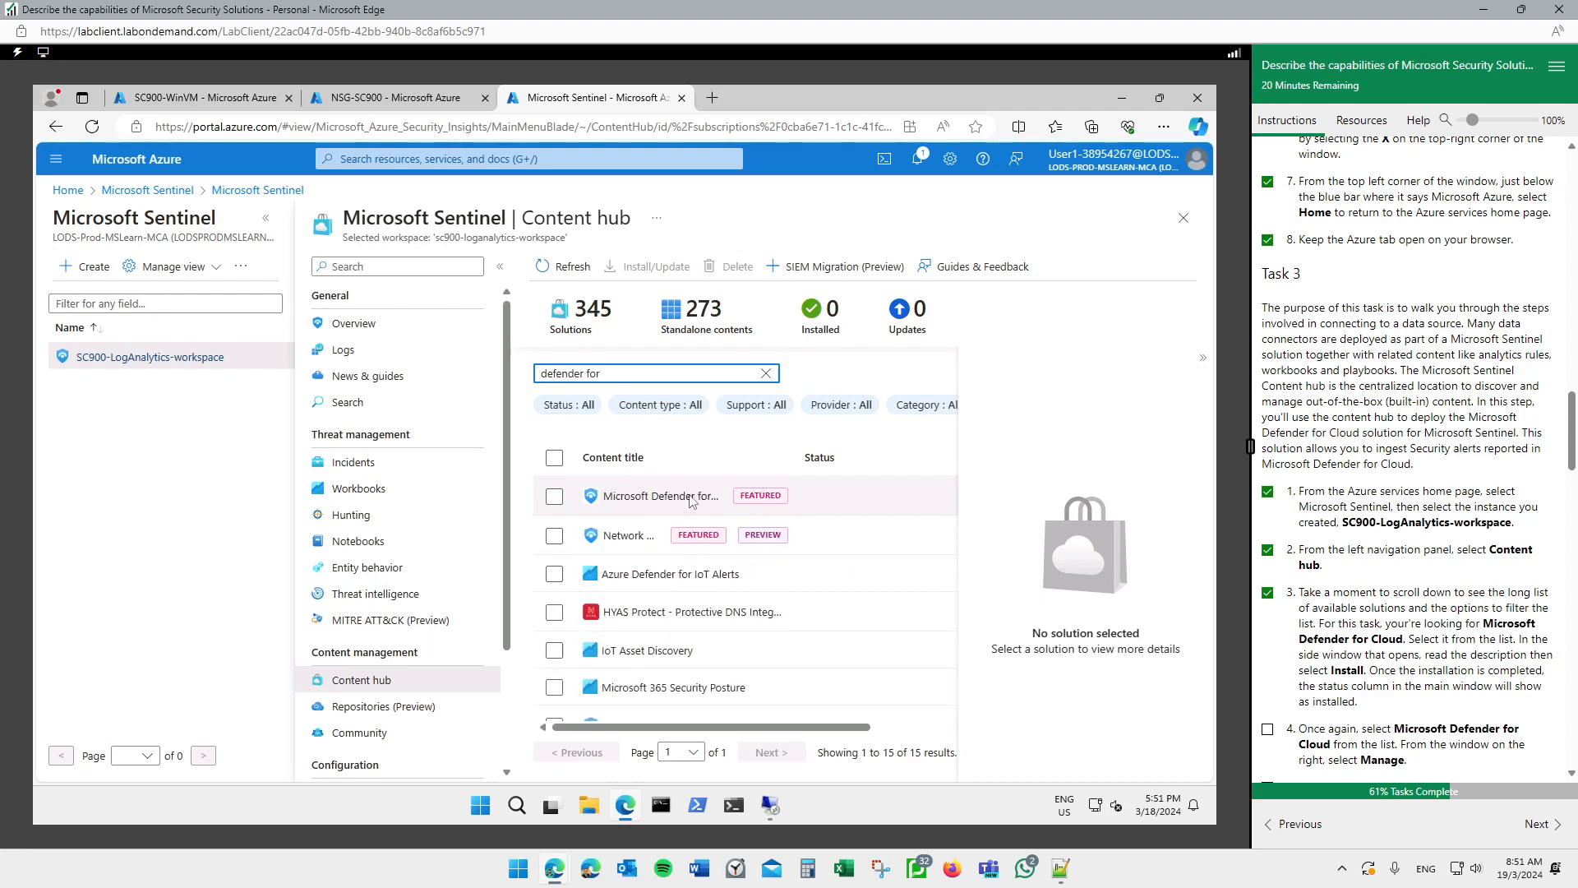
{"action": "left_click", "coordinate": [556, 497]}
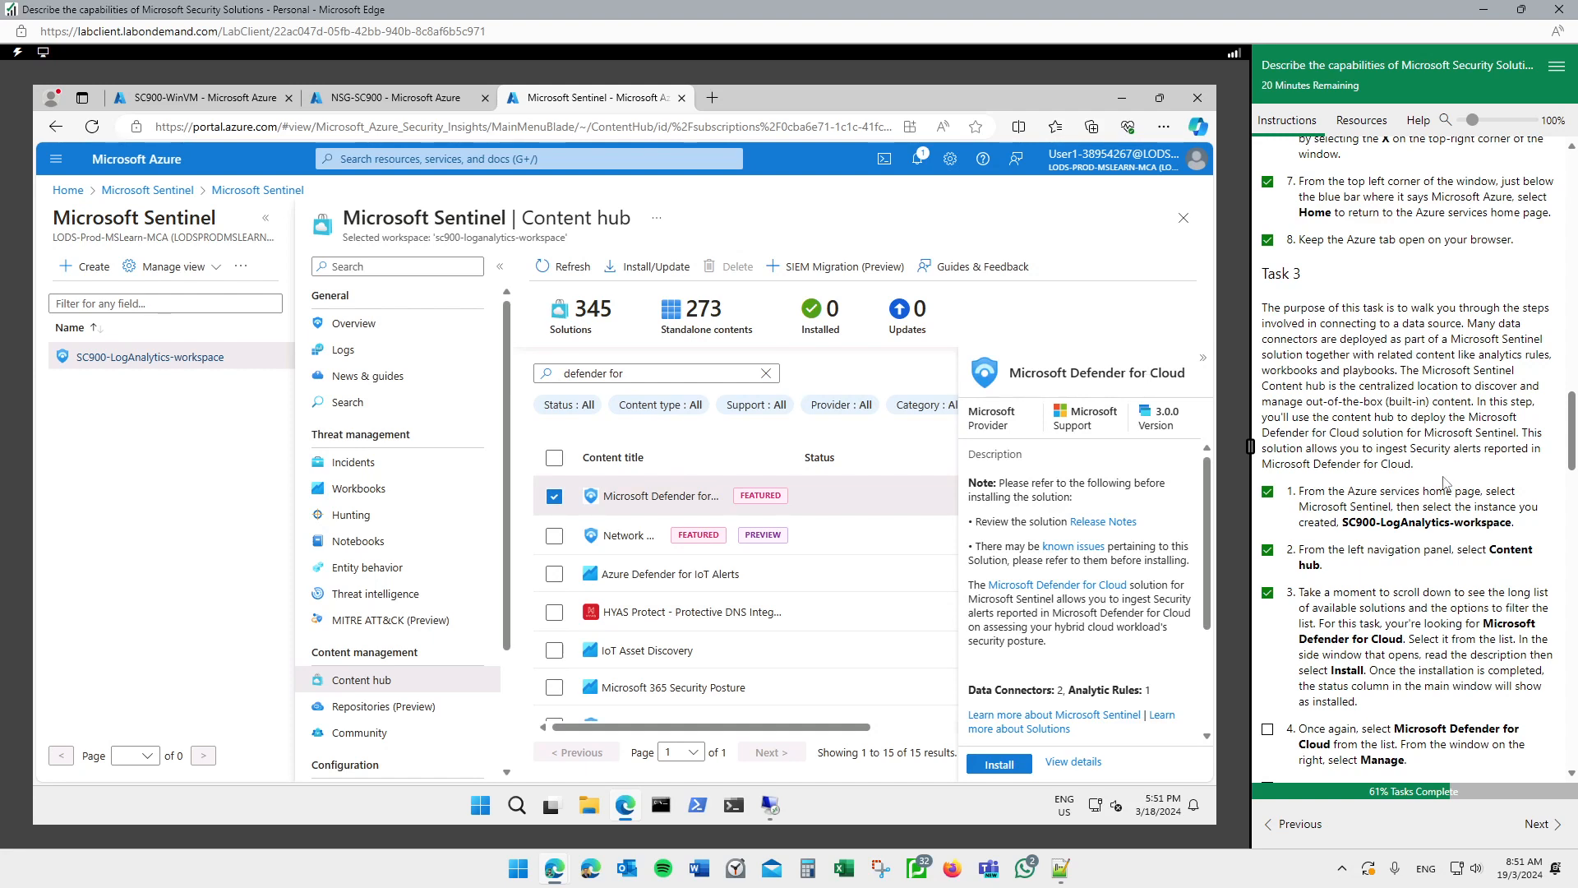
{"action": "scroll", "coordinate": [1446, 481], "scroll_direction": "down", "scroll_amount": 1}
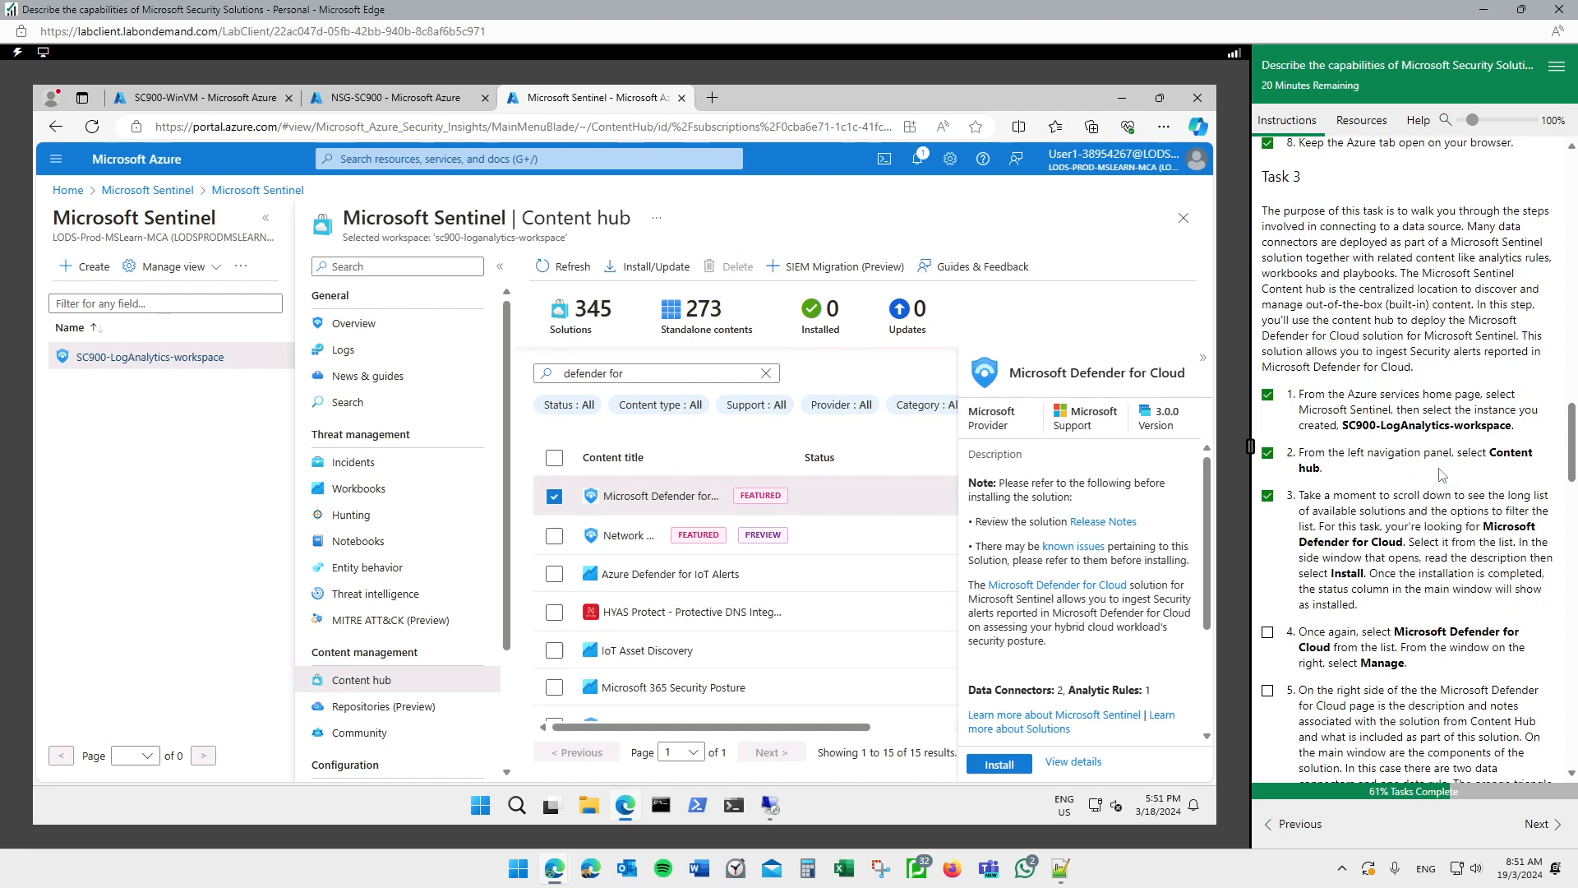
{"action": "left_click", "coordinate": [999, 764]}
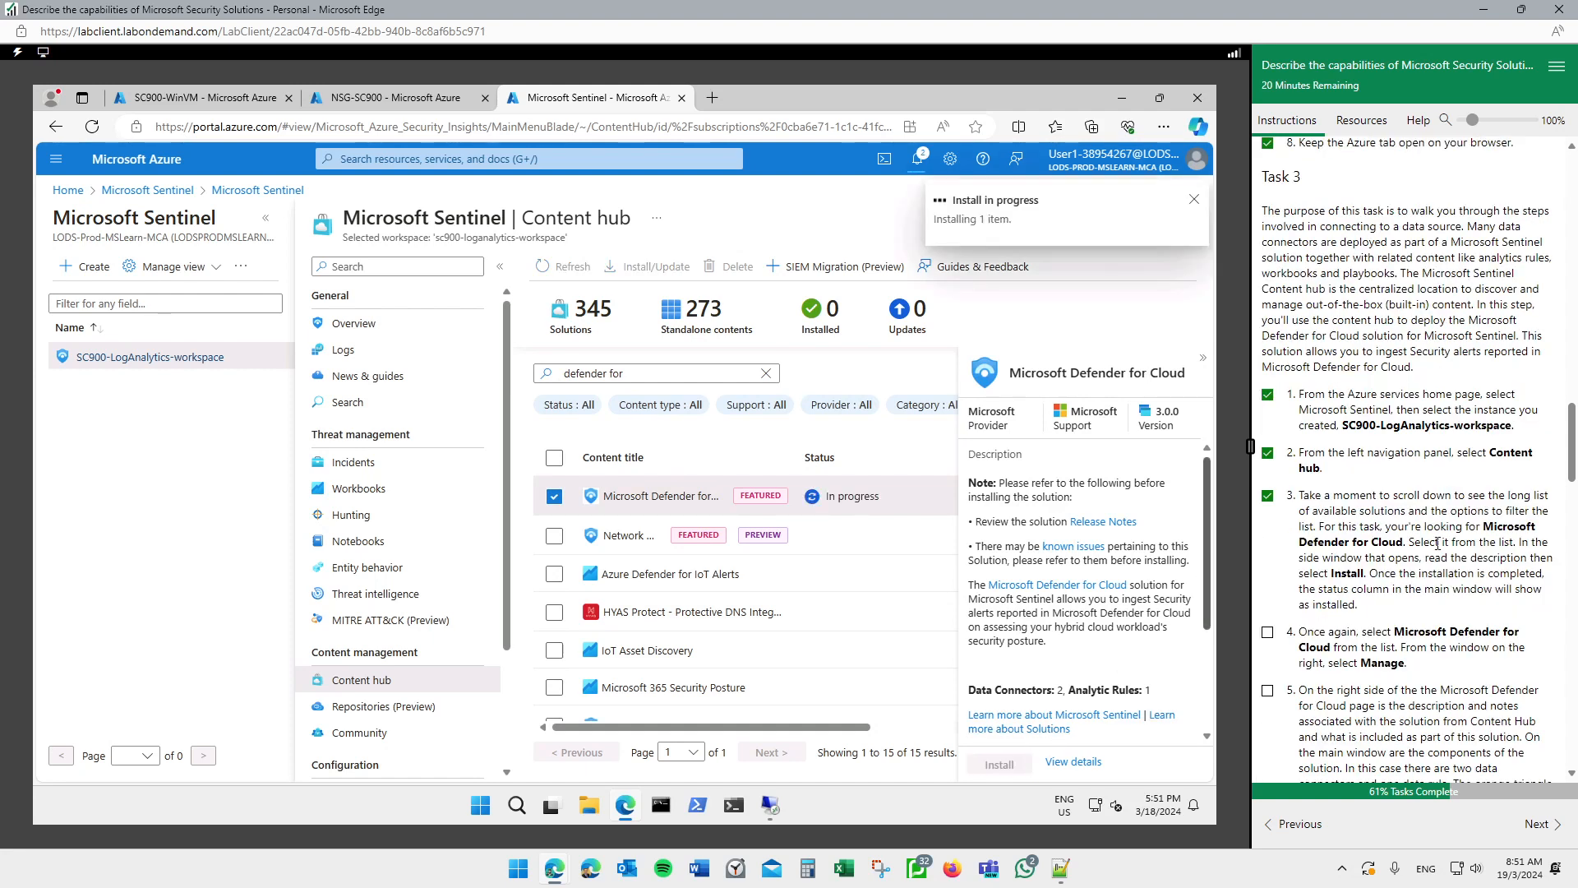
Review the solution's details and the next lab instructions, and open the management page of the installed Microsoft Defender for Cloud solution
{"action": "scroll", "coordinate": [1571, 490], "scroll_direction": "down", "scroll_amount": 1}
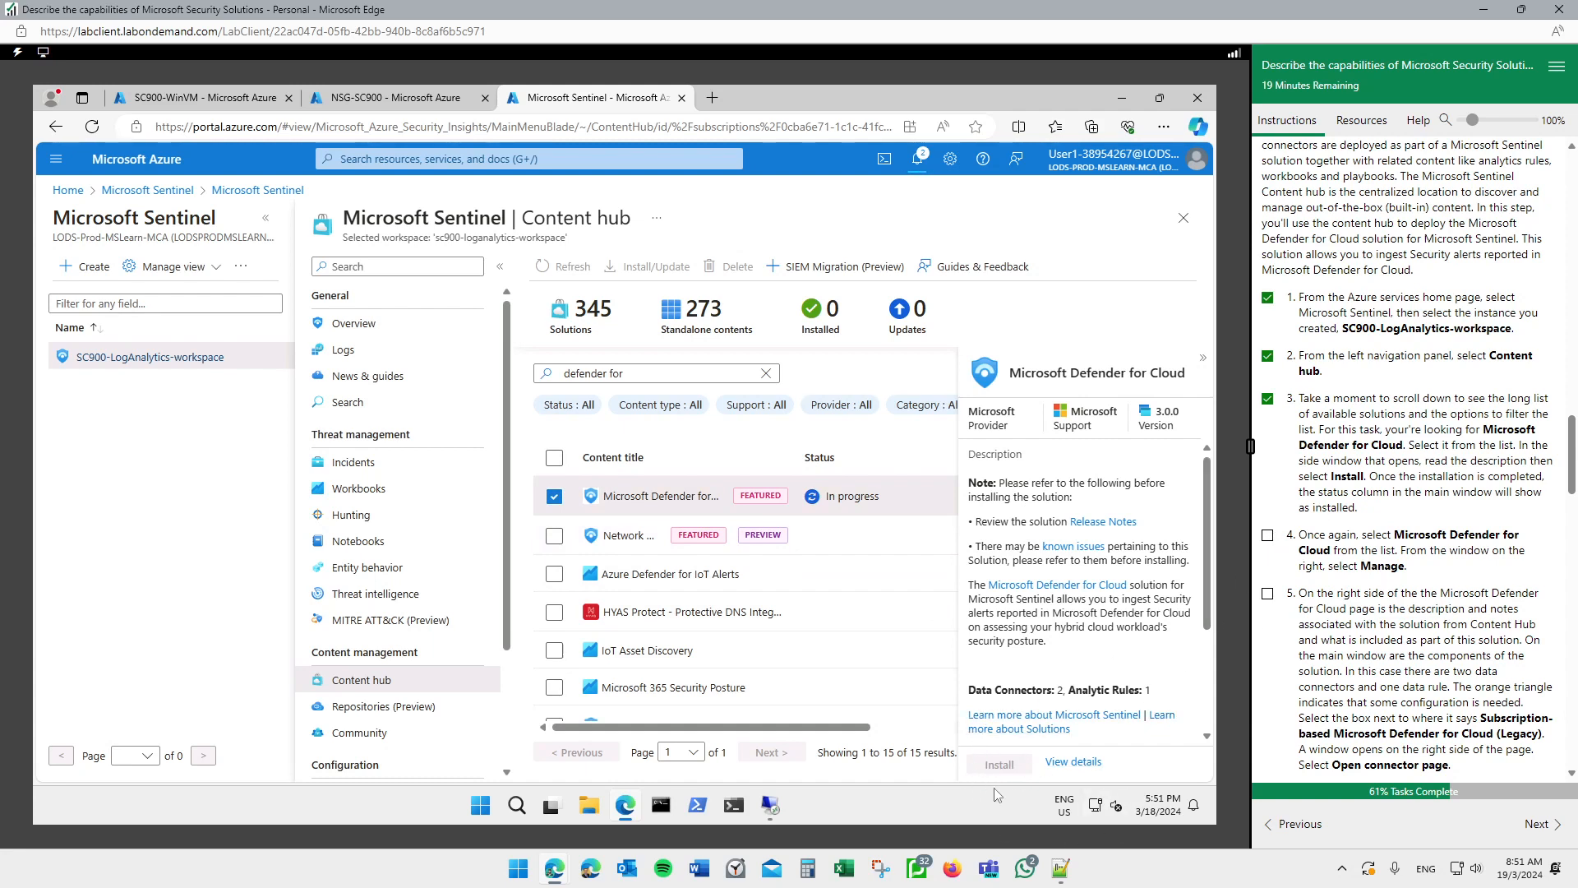
{"action": "scroll", "coordinate": [1017, 723], "scroll_direction": "down", "scroll_amount": 1}
{"action": "scroll", "coordinate": [1050, 633], "scroll_direction": "down", "scroll_amount": 1}
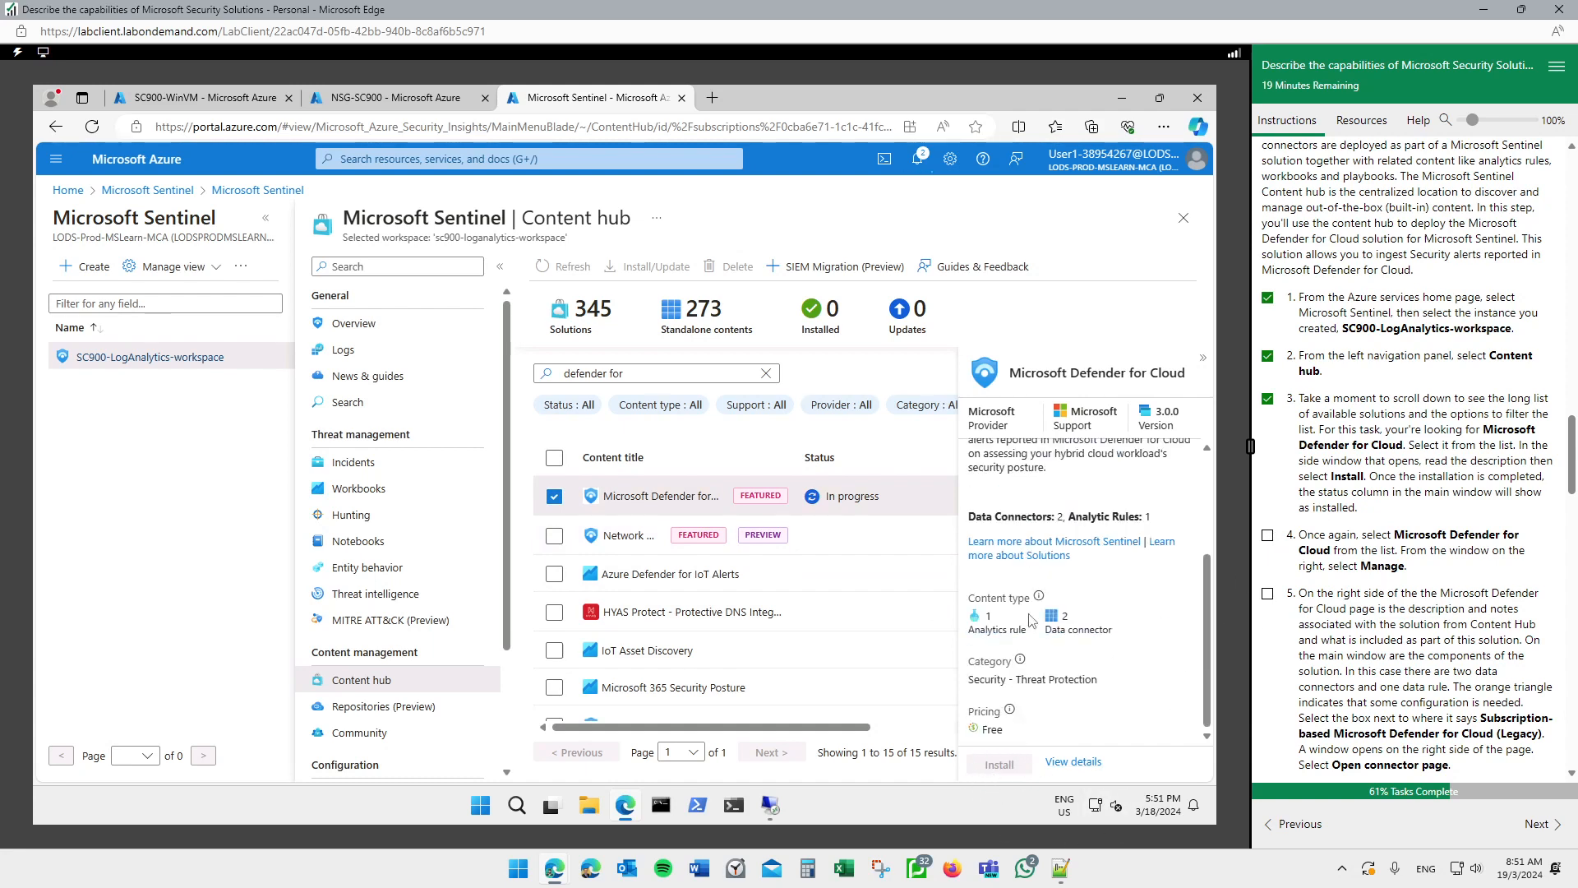
{"action": "scroll", "coordinate": [1420, 532], "scroll_direction": "down", "scroll_amount": 1}
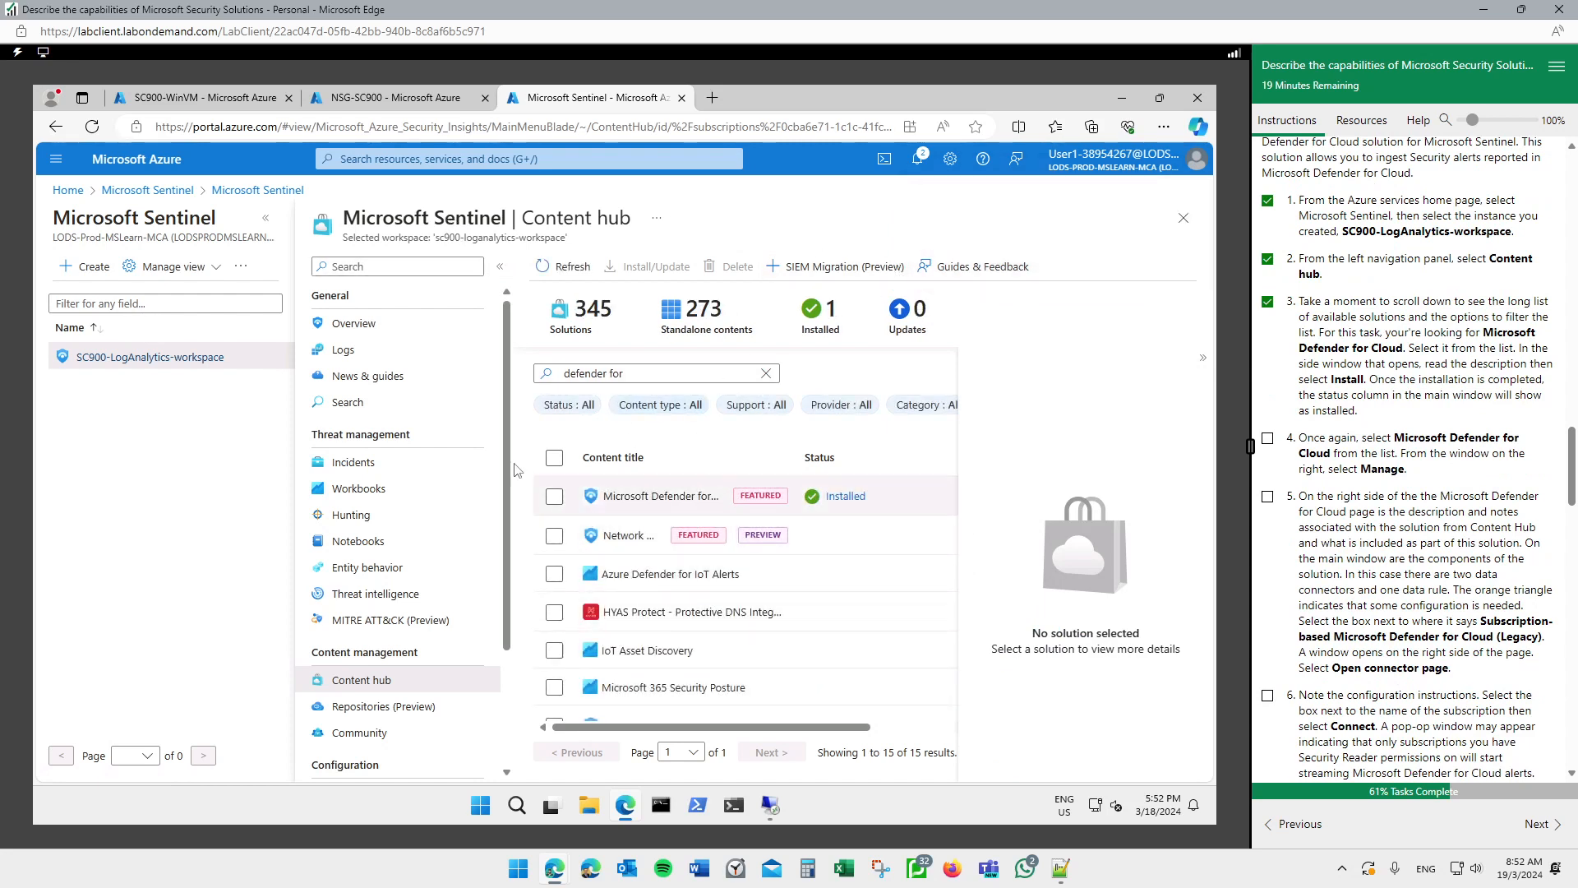
{"action": "left_click", "coordinate": [649, 510]}
{"action": "left_click", "coordinate": [1011, 760]}
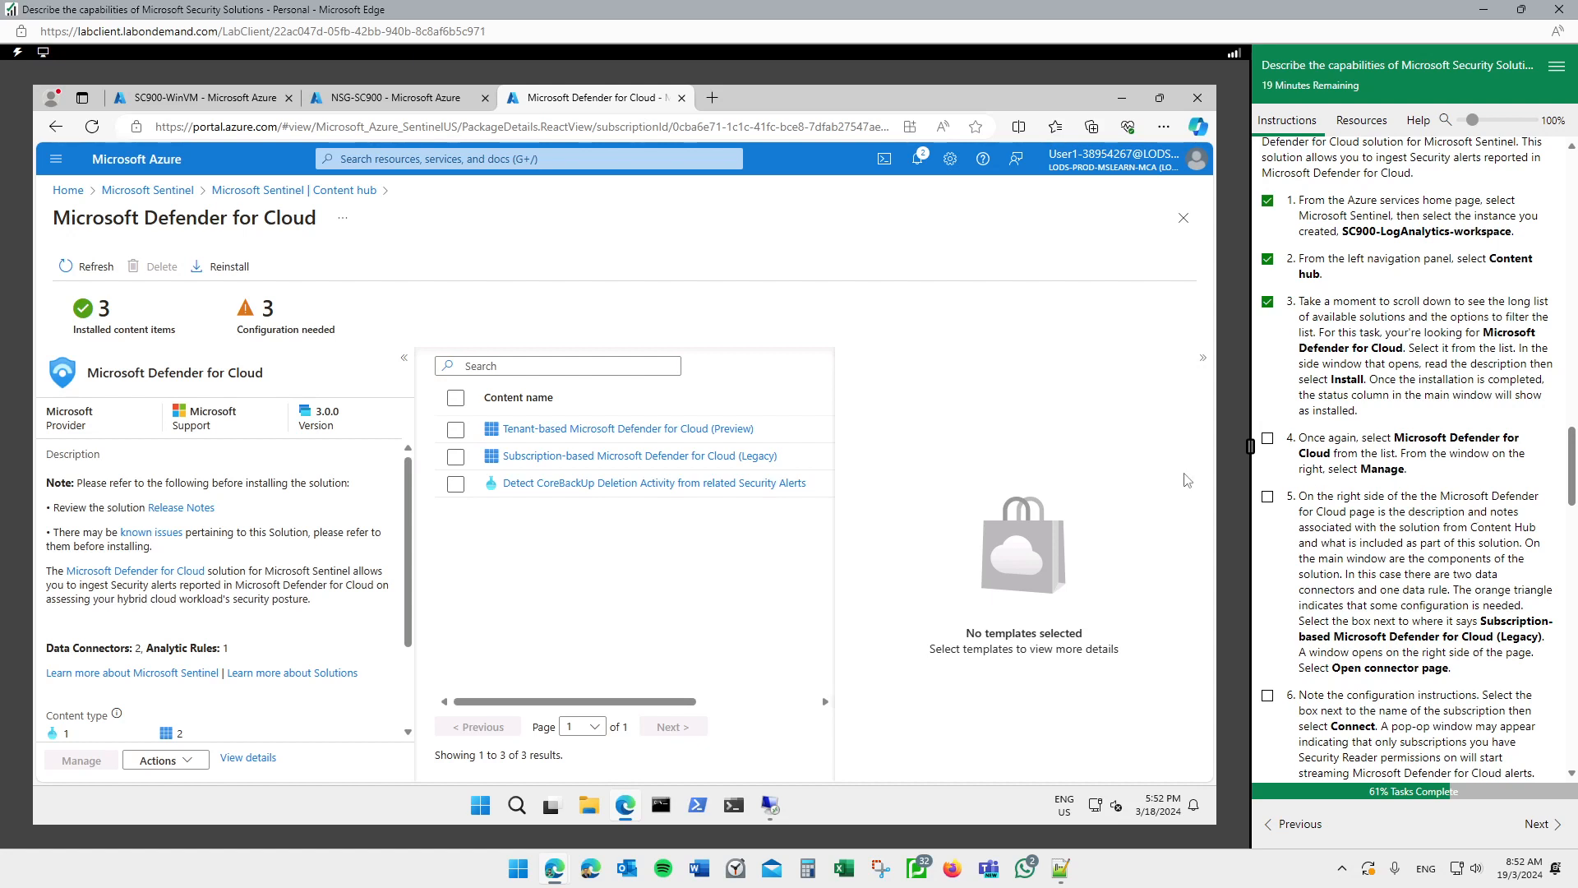
{"action": "left_click", "coordinate": [600, 431]}
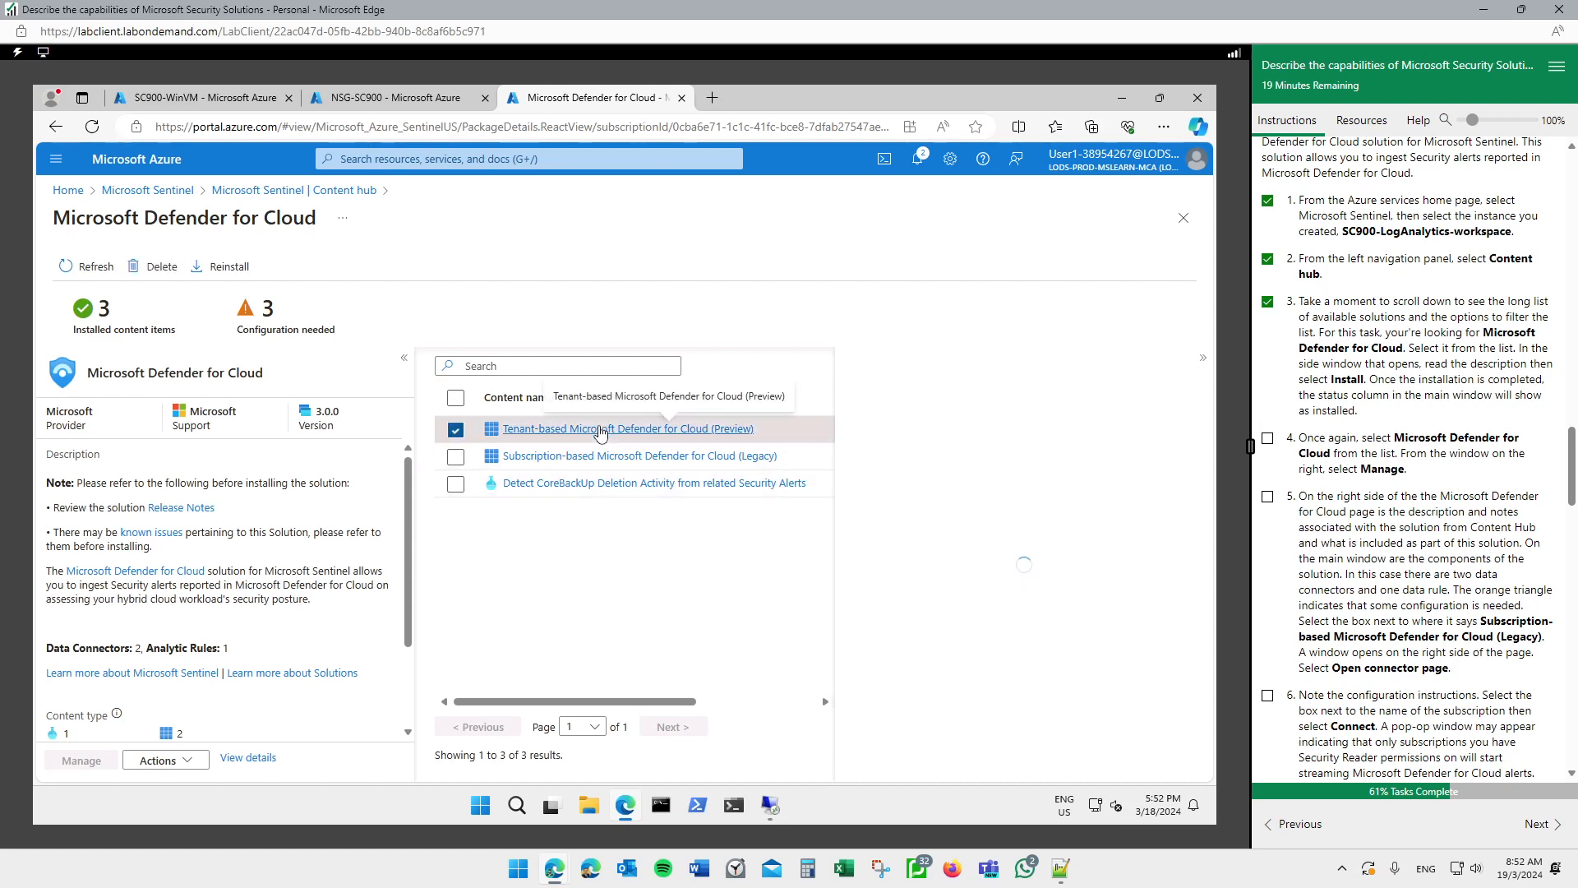
{"action": "left_click", "coordinate": [600, 429]}
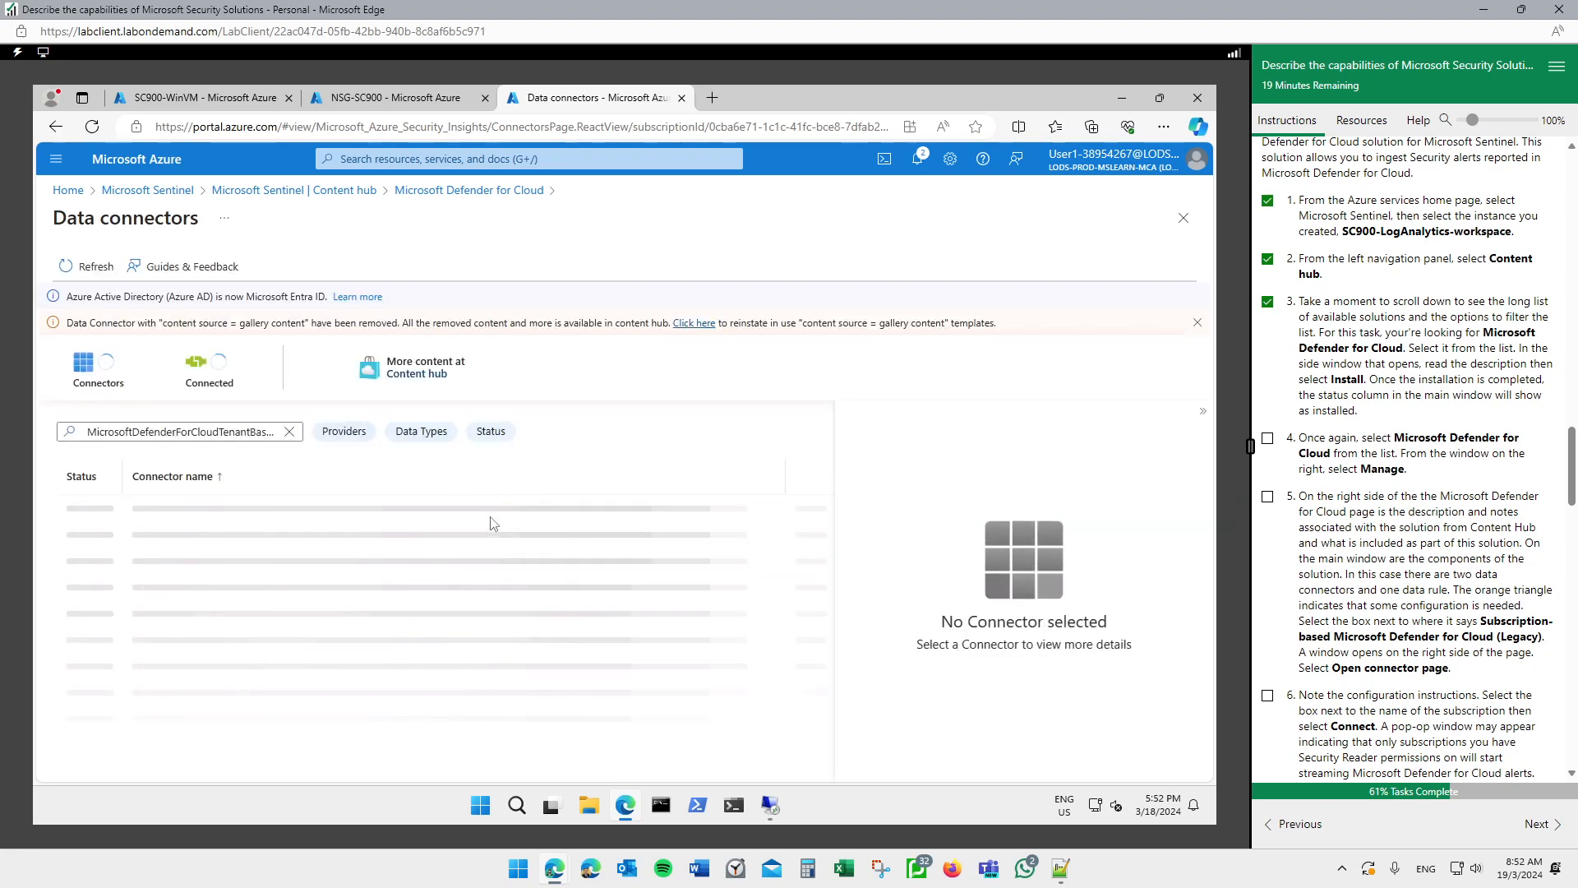
{"action": "left_click", "coordinate": [55, 128]}
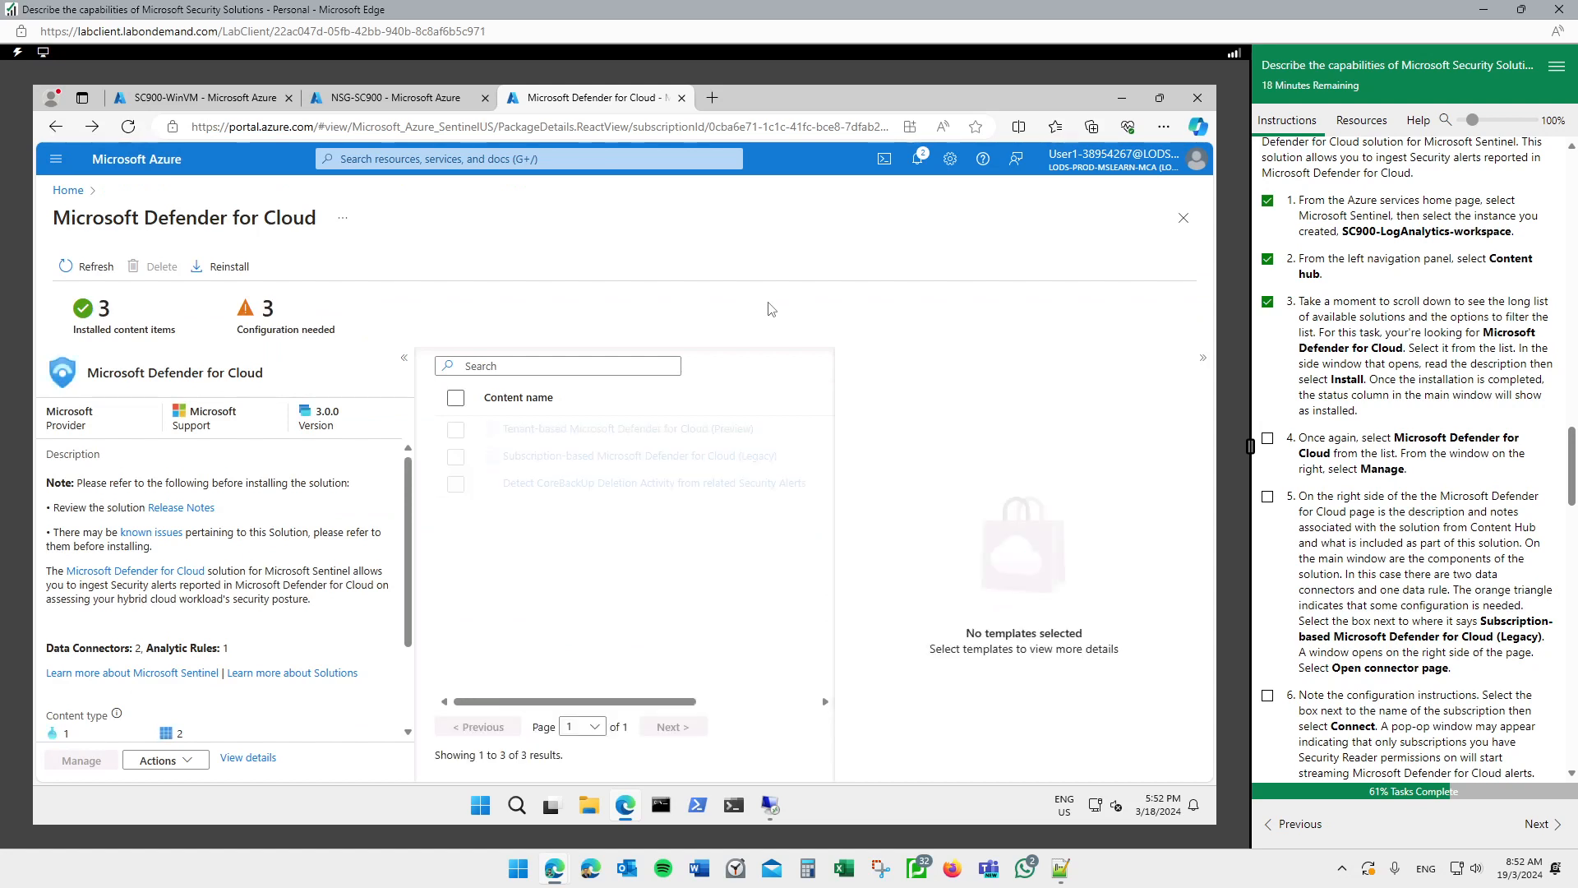
Select only the Subscription-based Microsoft Defender for Cloud (Legacy) connector among the solution's content items
{"action": "left_click", "coordinate": [457, 430]}
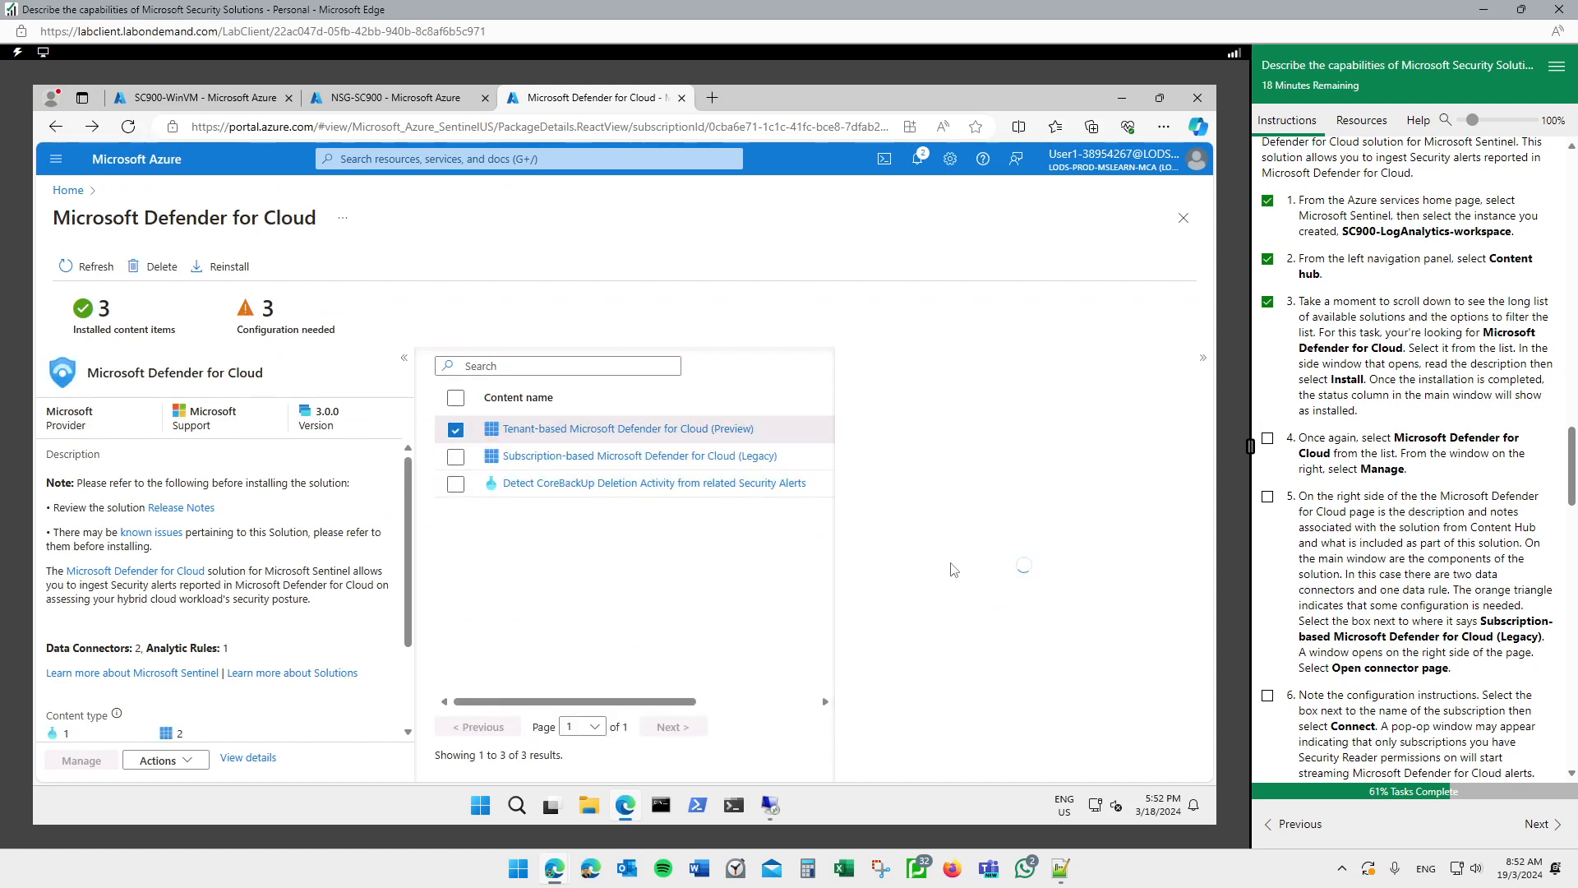
{"action": "left_click", "coordinate": [456, 456]}
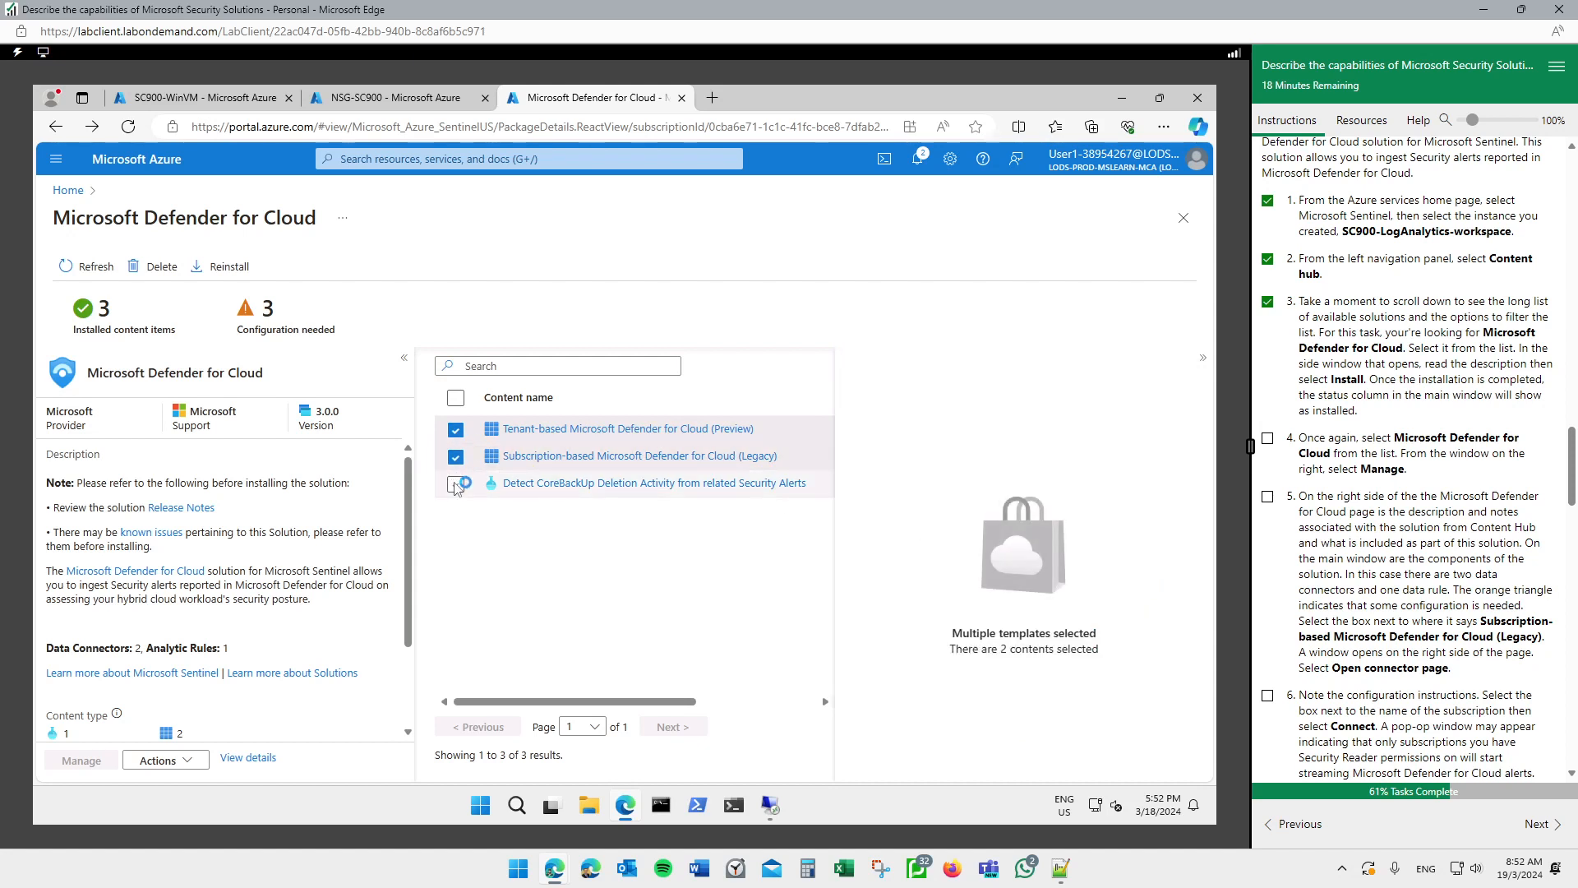
{"action": "left_click", "coordinate": [457, 483]}
{"action": "left_click", "coordinate": [457, 457]}
{"action": "left_click", "coordinate": [456, 429]}
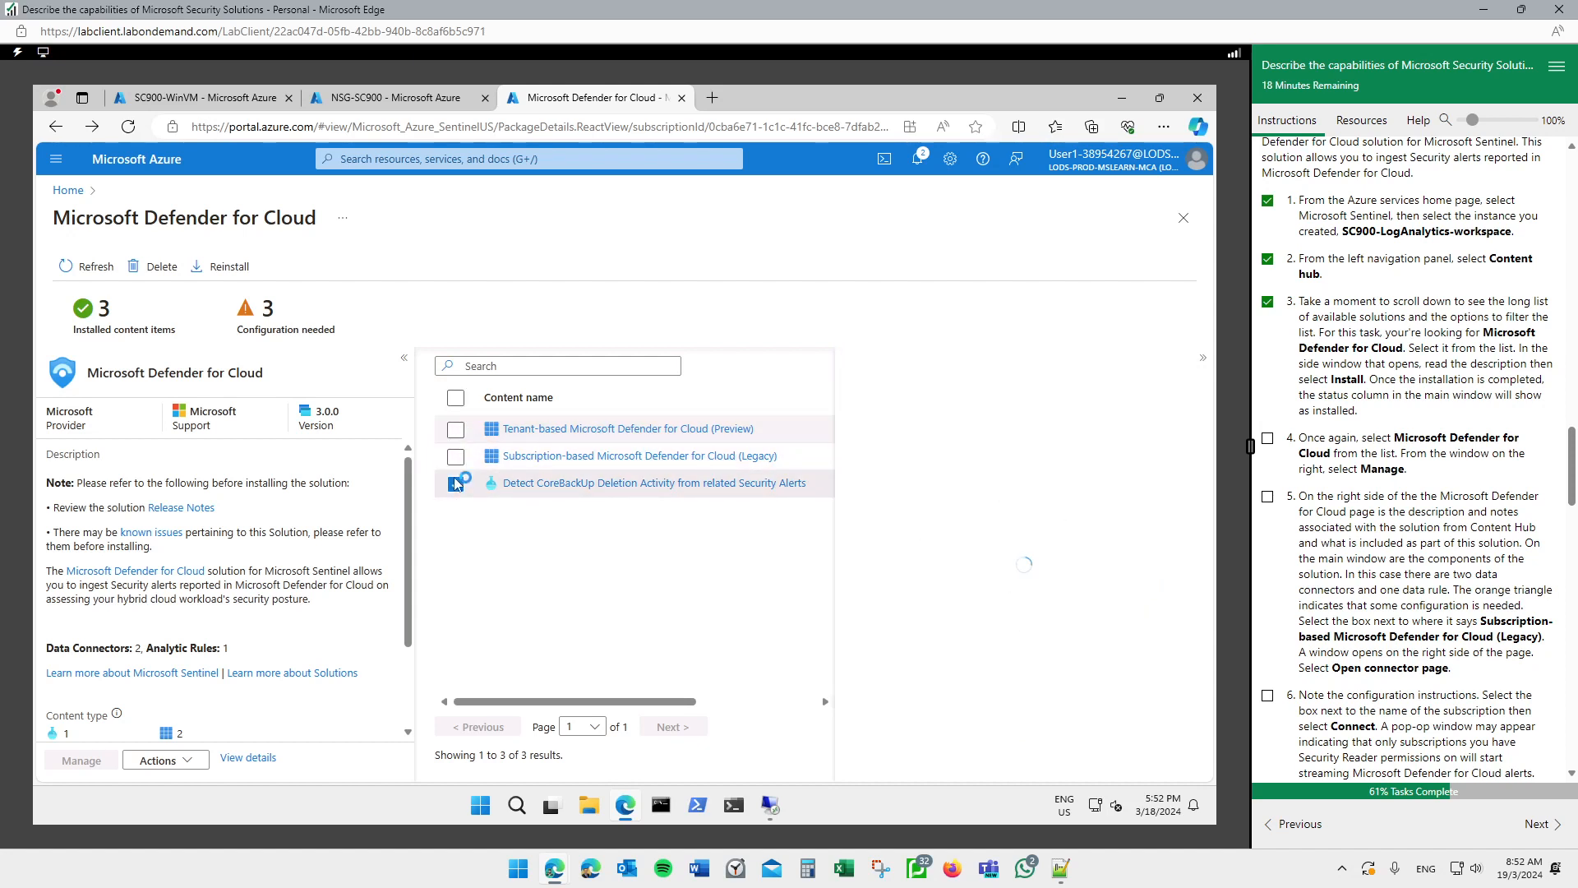
{"action": "left_click", "coordinate": [456, 484]}
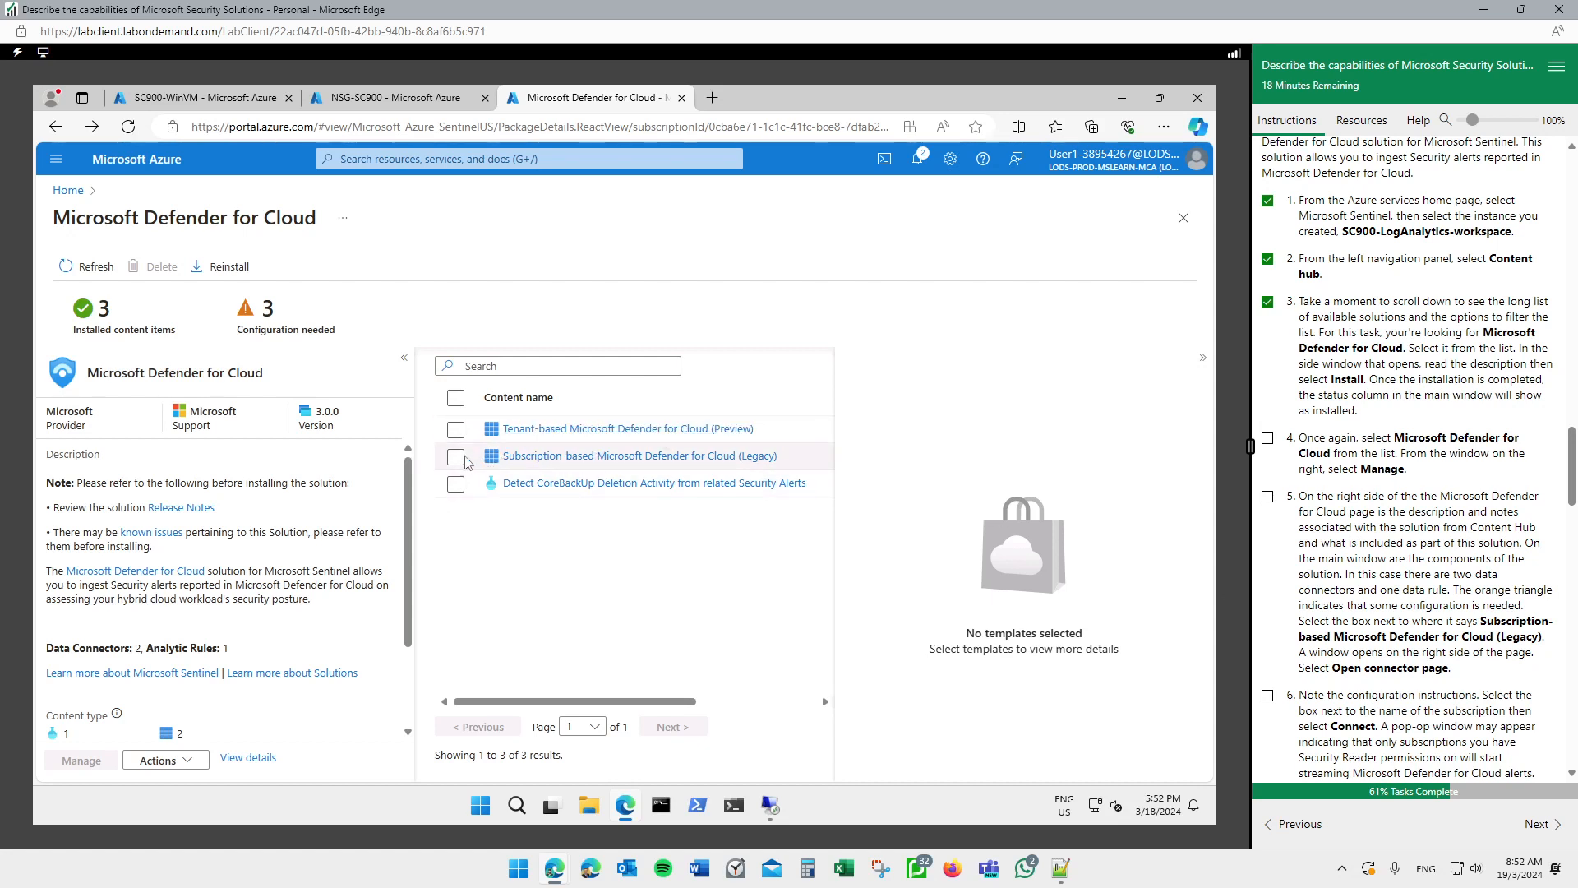
{"action": "left_click", "coordinate": [456, 457]}
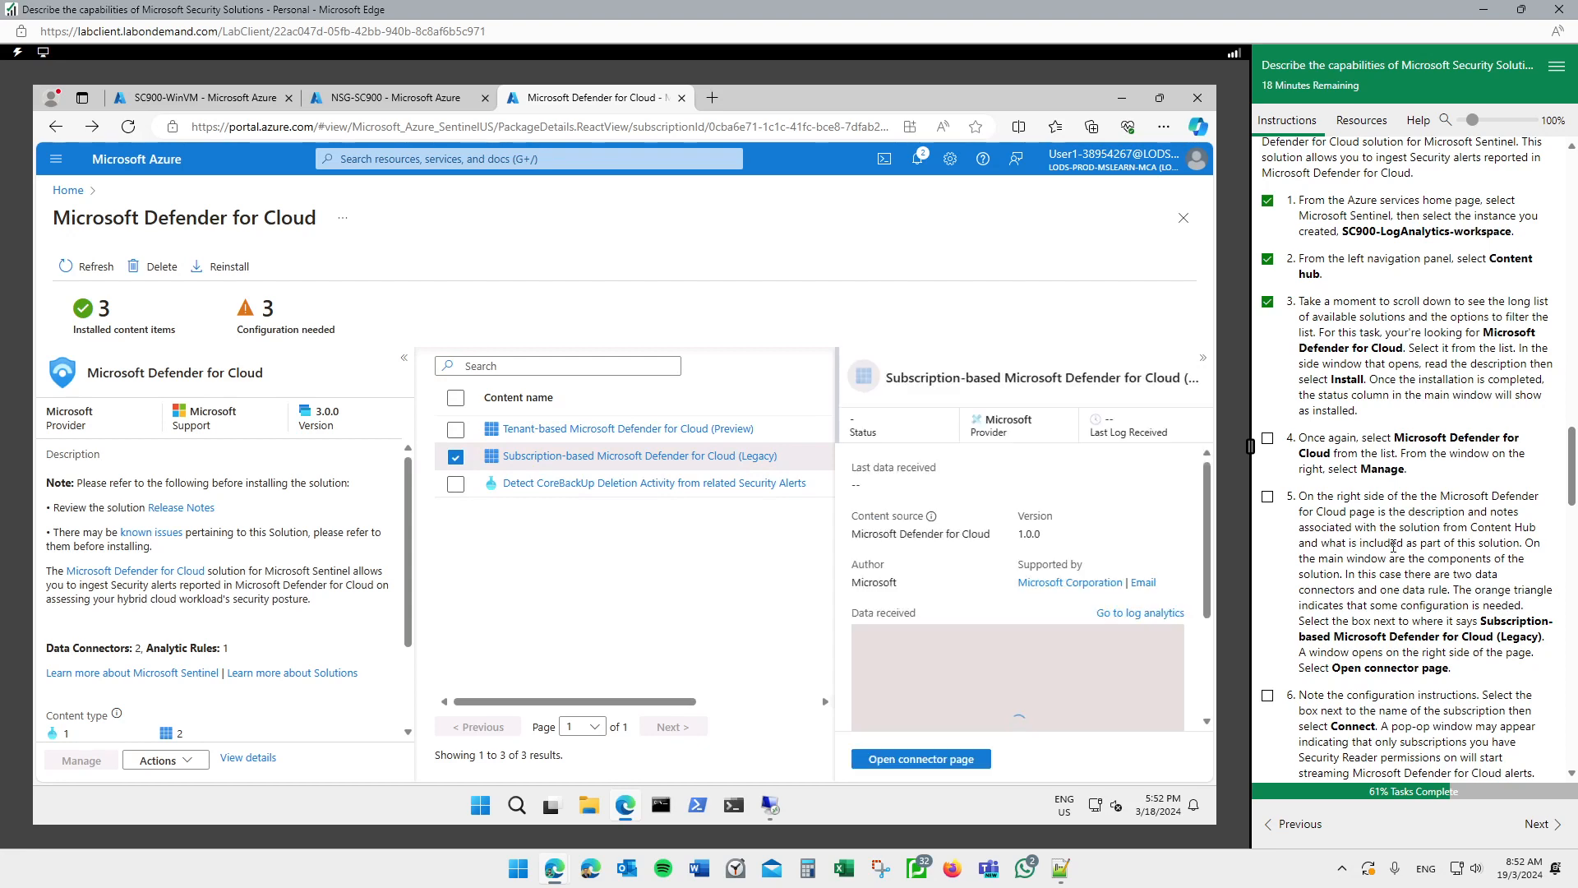
Open the connector page for Subscription-based Microsoft Defender for Cloud (Legacy) and read the lab's configuration instructions
{"action": "left_click", "coordinate": [923, 756]}
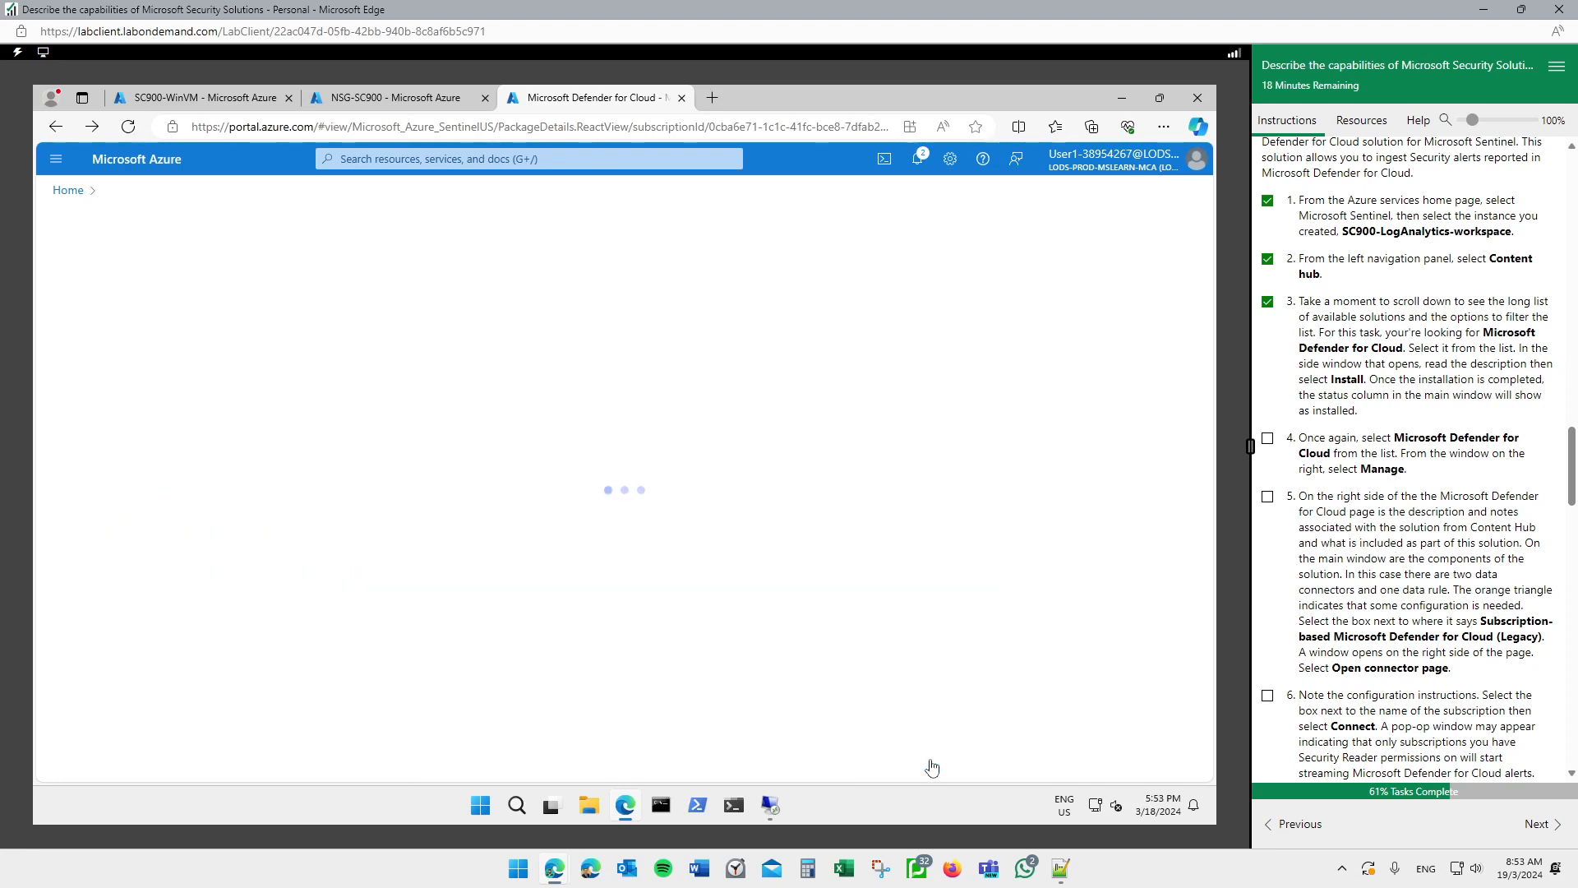
{"action": "scroll", "coordinate": [1377, 593], "scroll_direction": "down", "scroll_amount": 2}
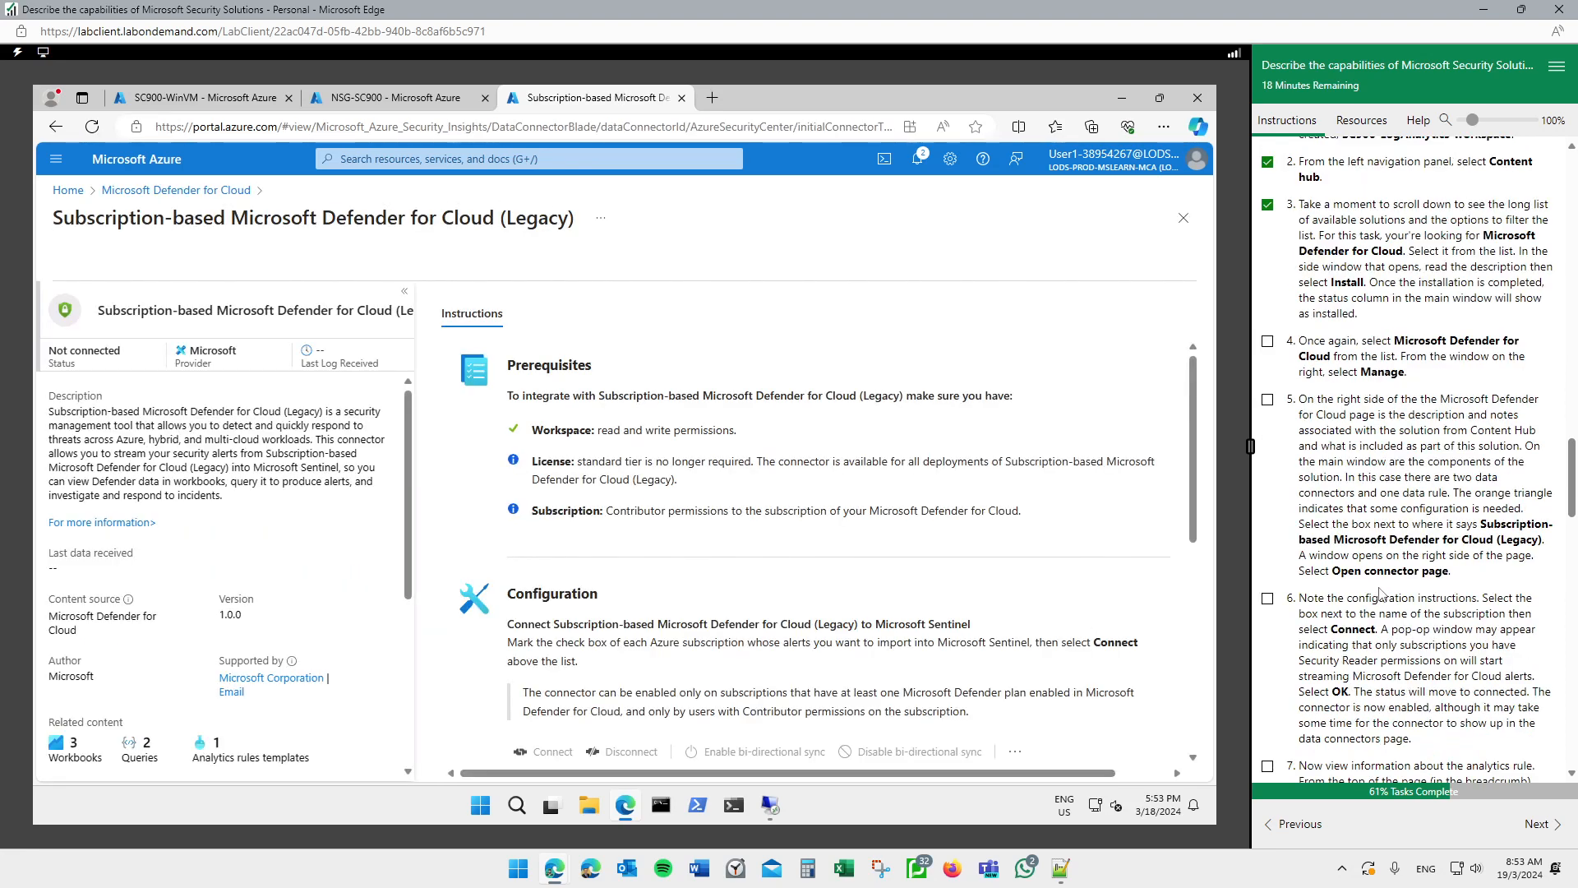
{"action": "scroll", "coordinate": [1381, 592], "scroll_direction": "down", "scroll_amount": 2}
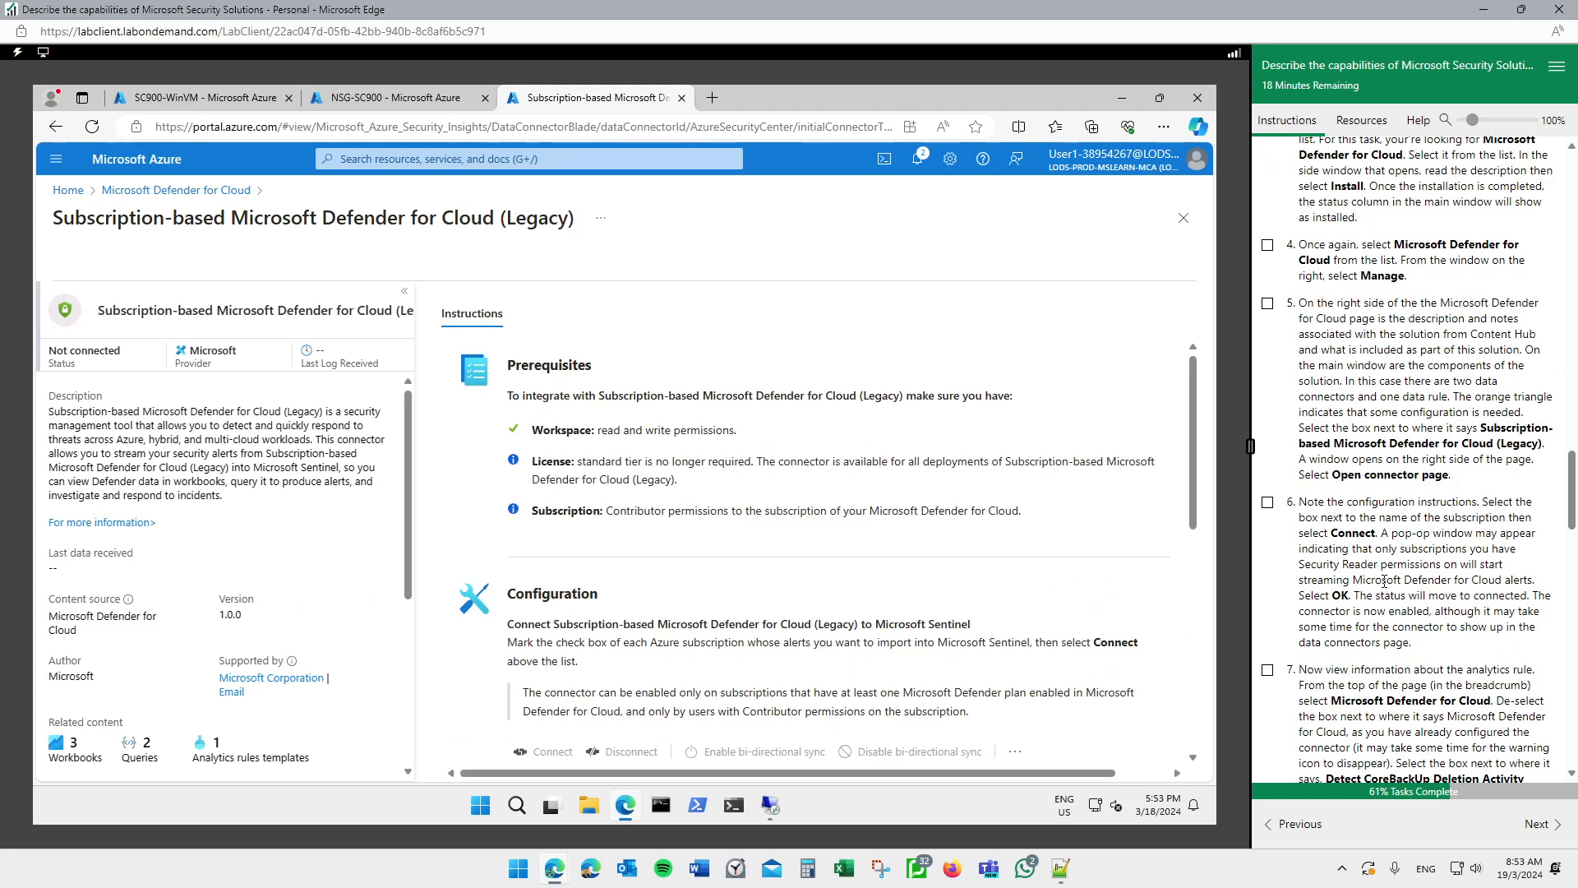
Connect the MOC Subscription to Microsoft Sentinel through the connector, and mark lab instructions 4 to 6 as done
{"action": "scroll", "coordinate": [696, 583], "scroll_direction": "down", "scroll_amount": 5}
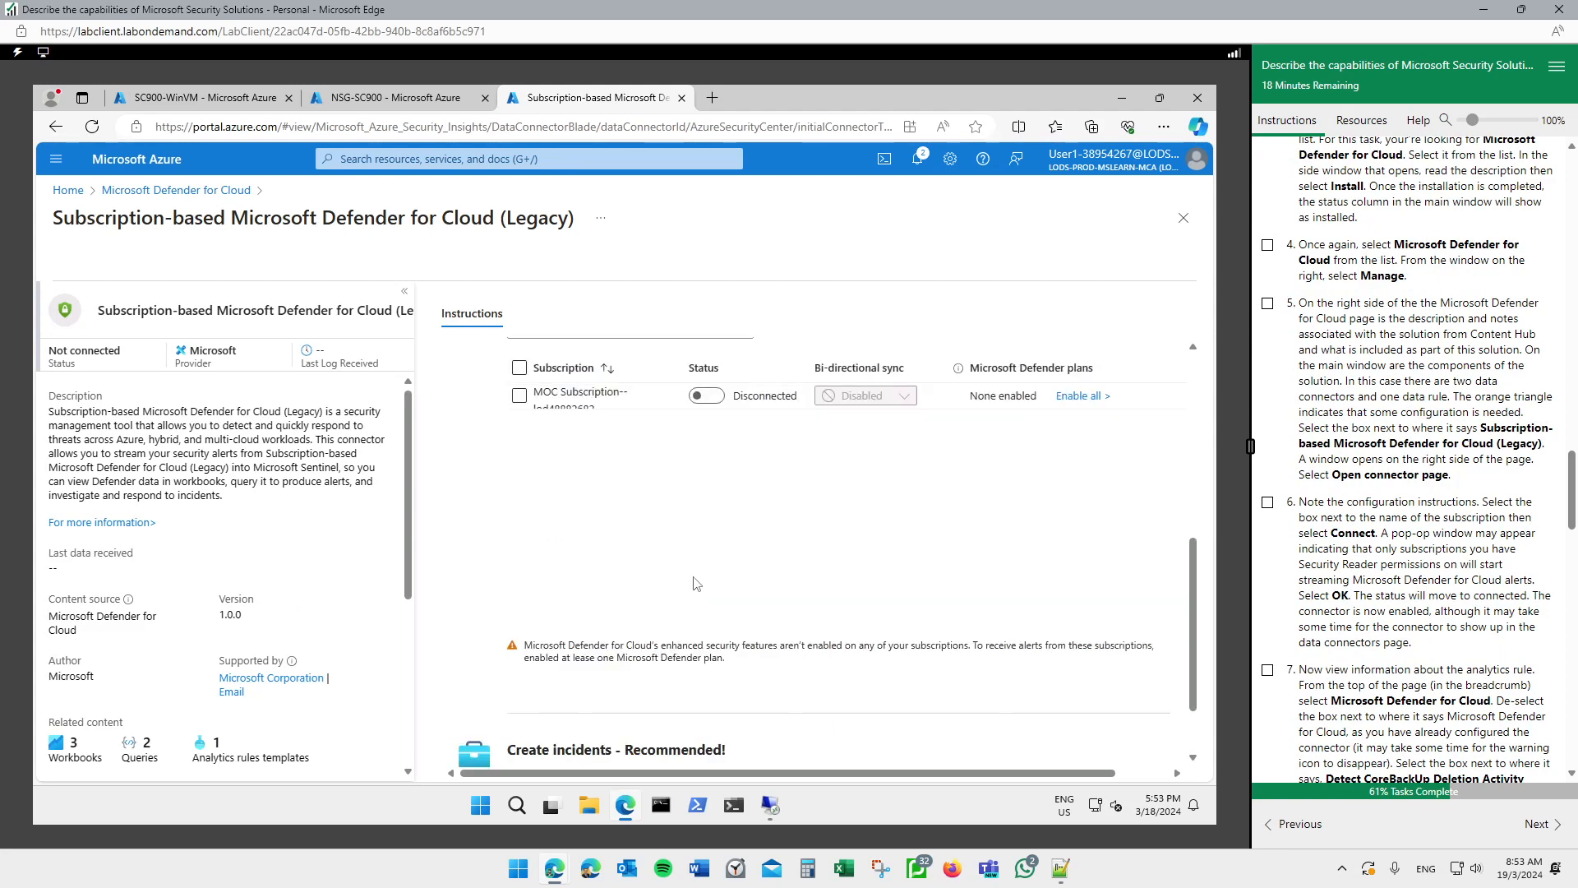
{"action": "left_click", "coordinate": [519, 398]}
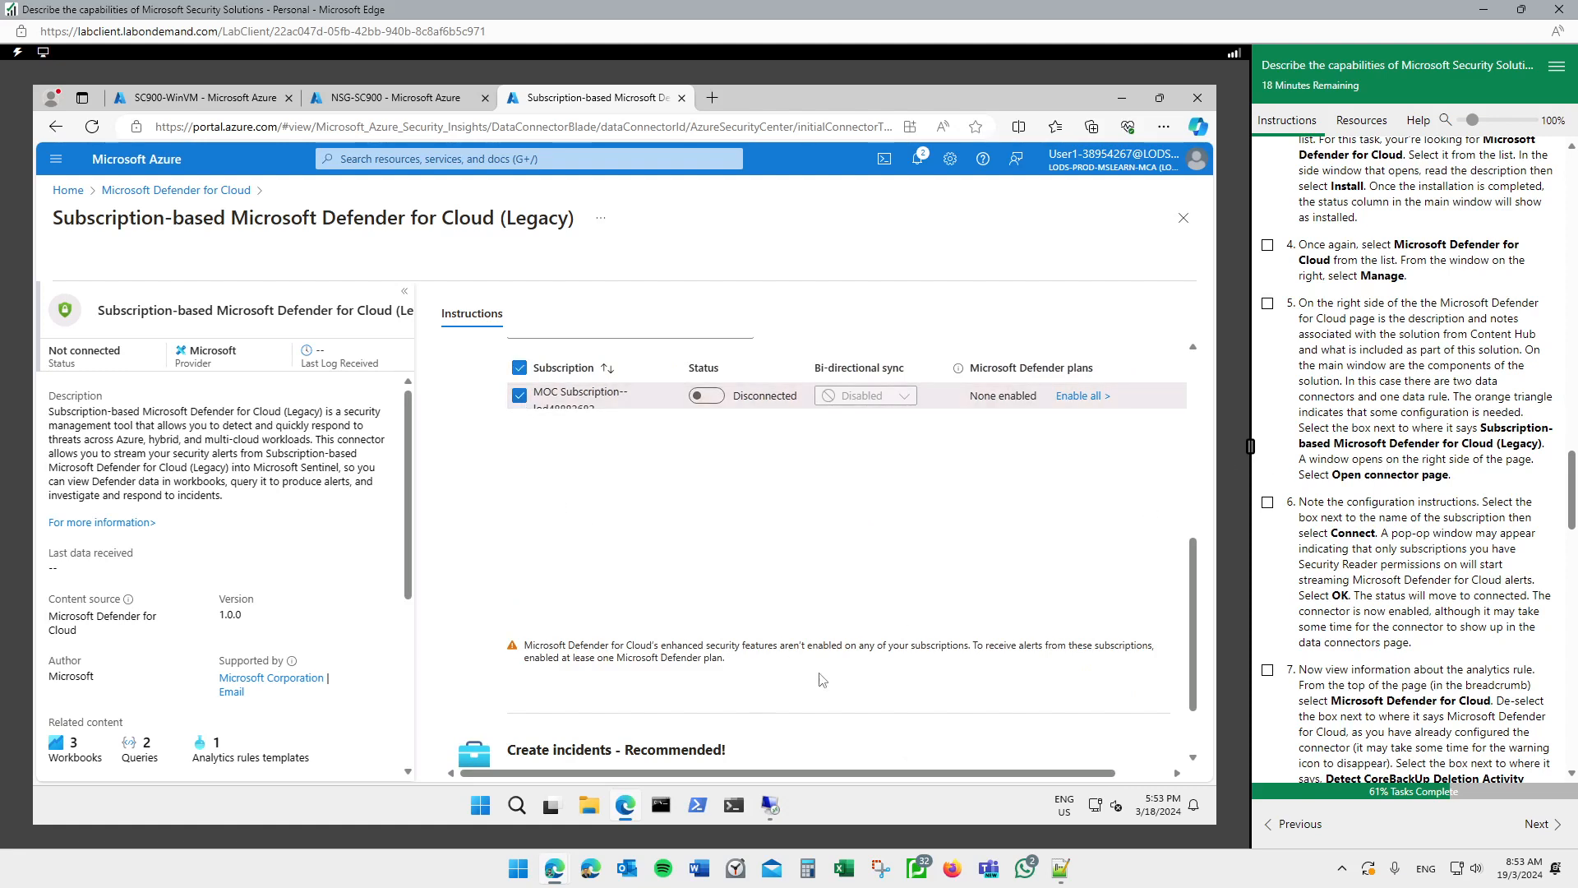
{"action": "scroll", "coordinate": [908, 637], "scroll_direction": "down", "scroll_amount": 1}
{"action": "scroll", "coordinate": [909, 640], "scroll_direction": "up", "scroll_amount": 3}
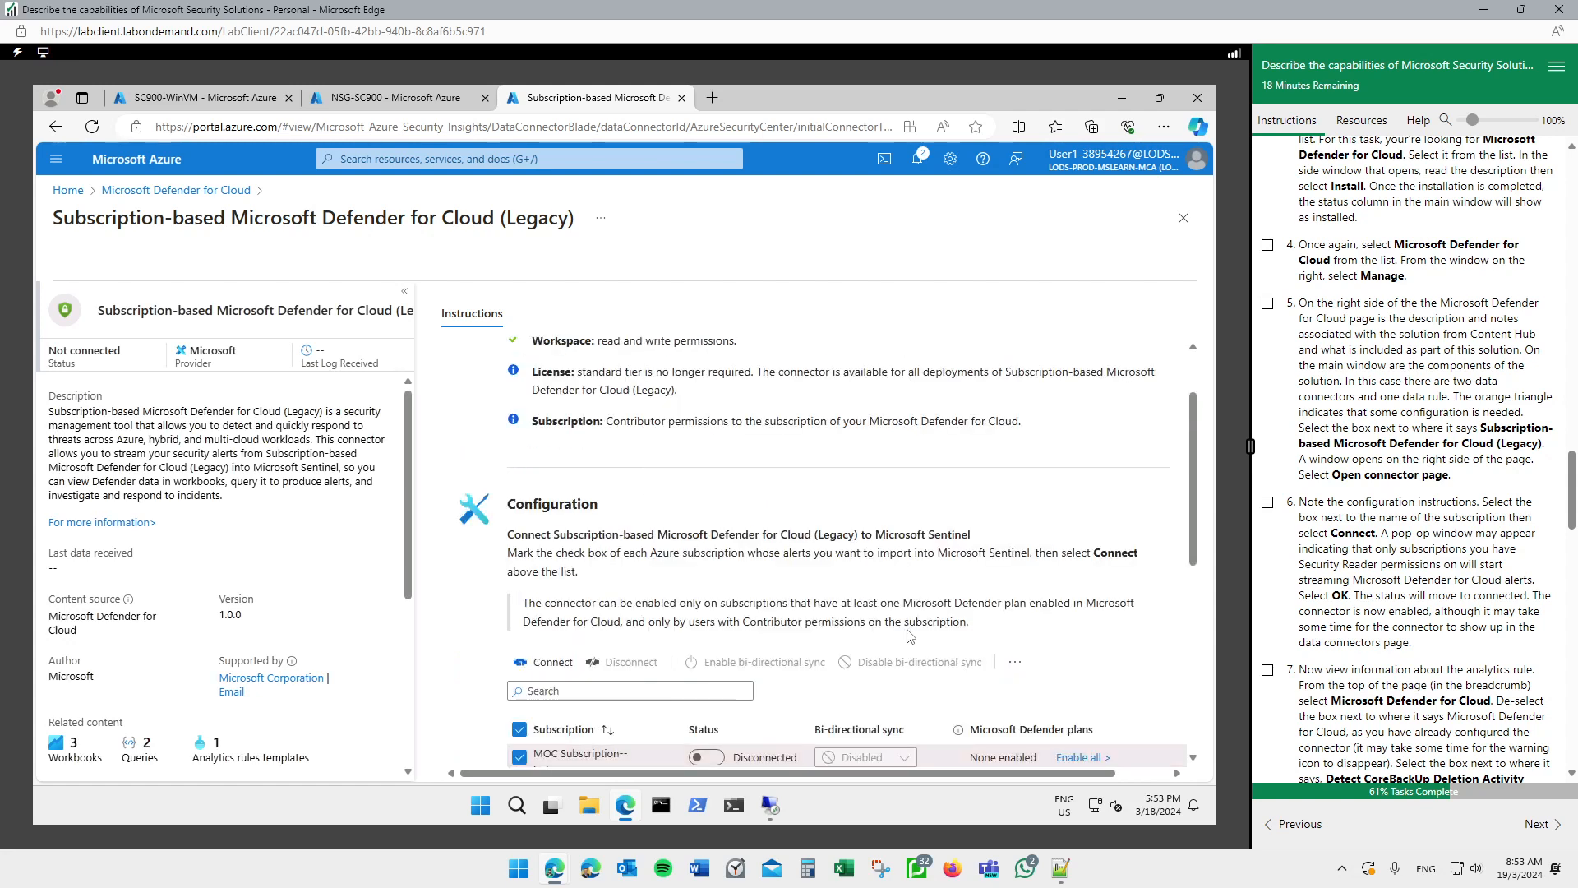
{"action": "scroll", "coordinate": [910, 640], "scroll_direction": "down", "scroll_amount": 1}
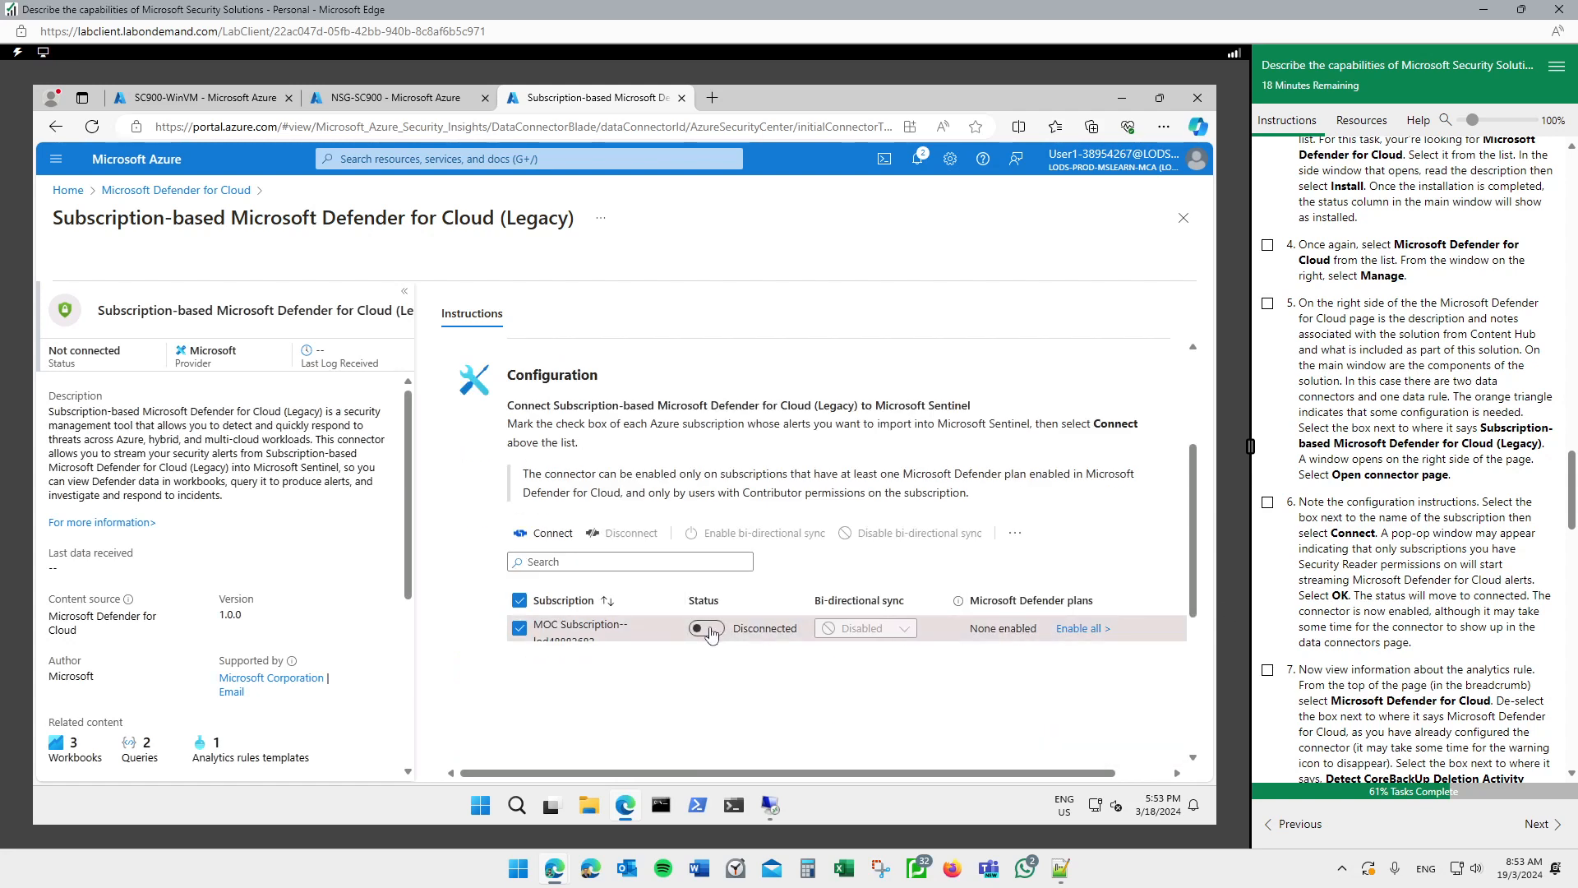
{"action": "left_click", "coordinate": [565, 535]}
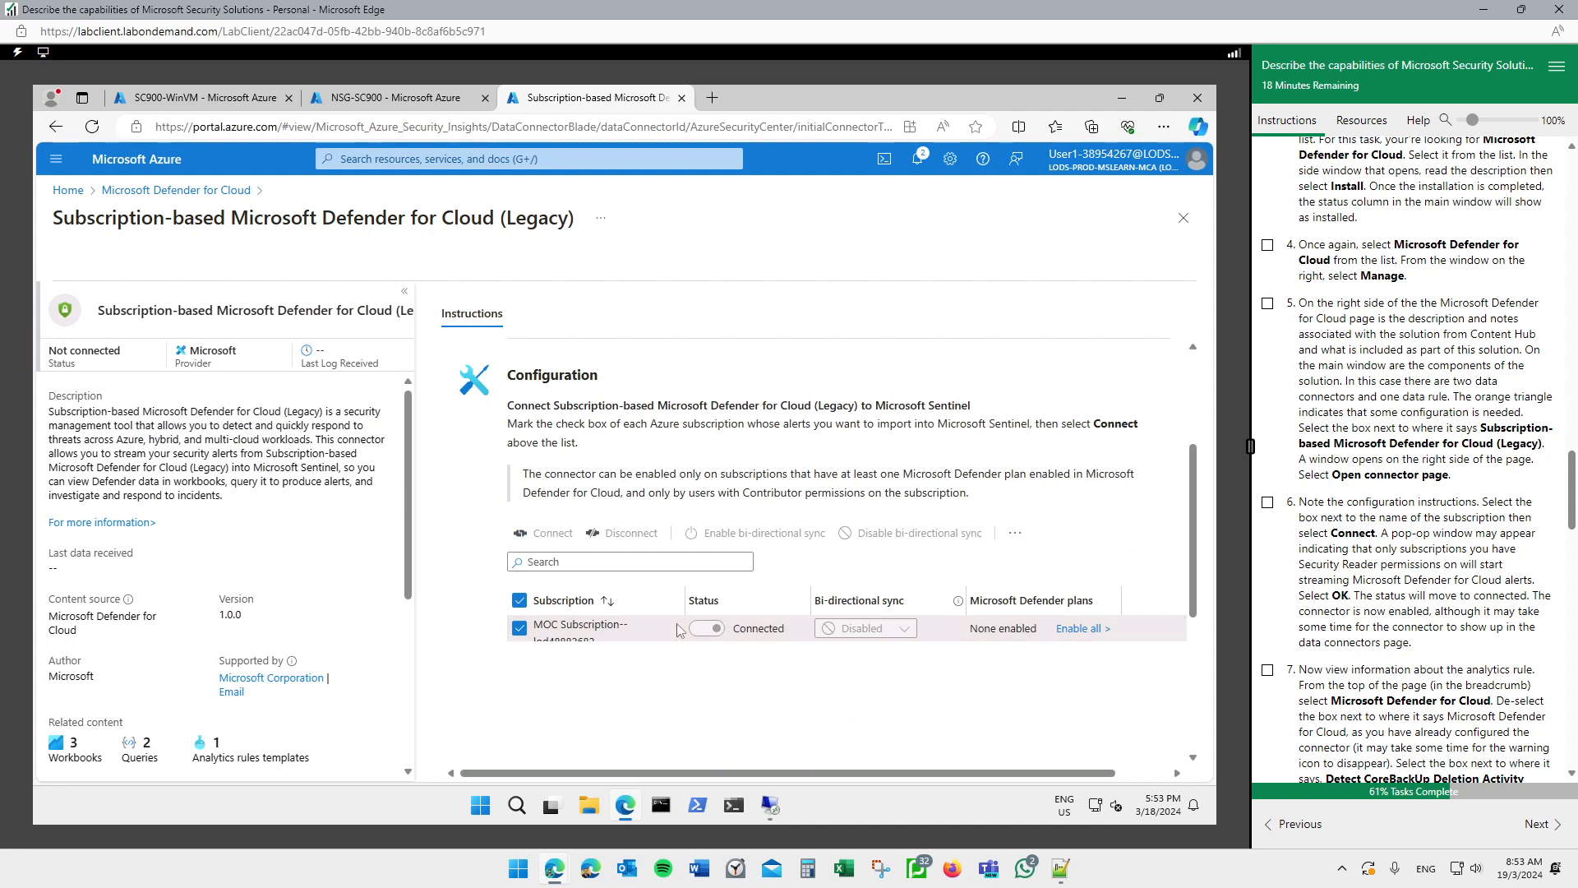
{"action": "left_click", "coordinate": [1267, 502]}
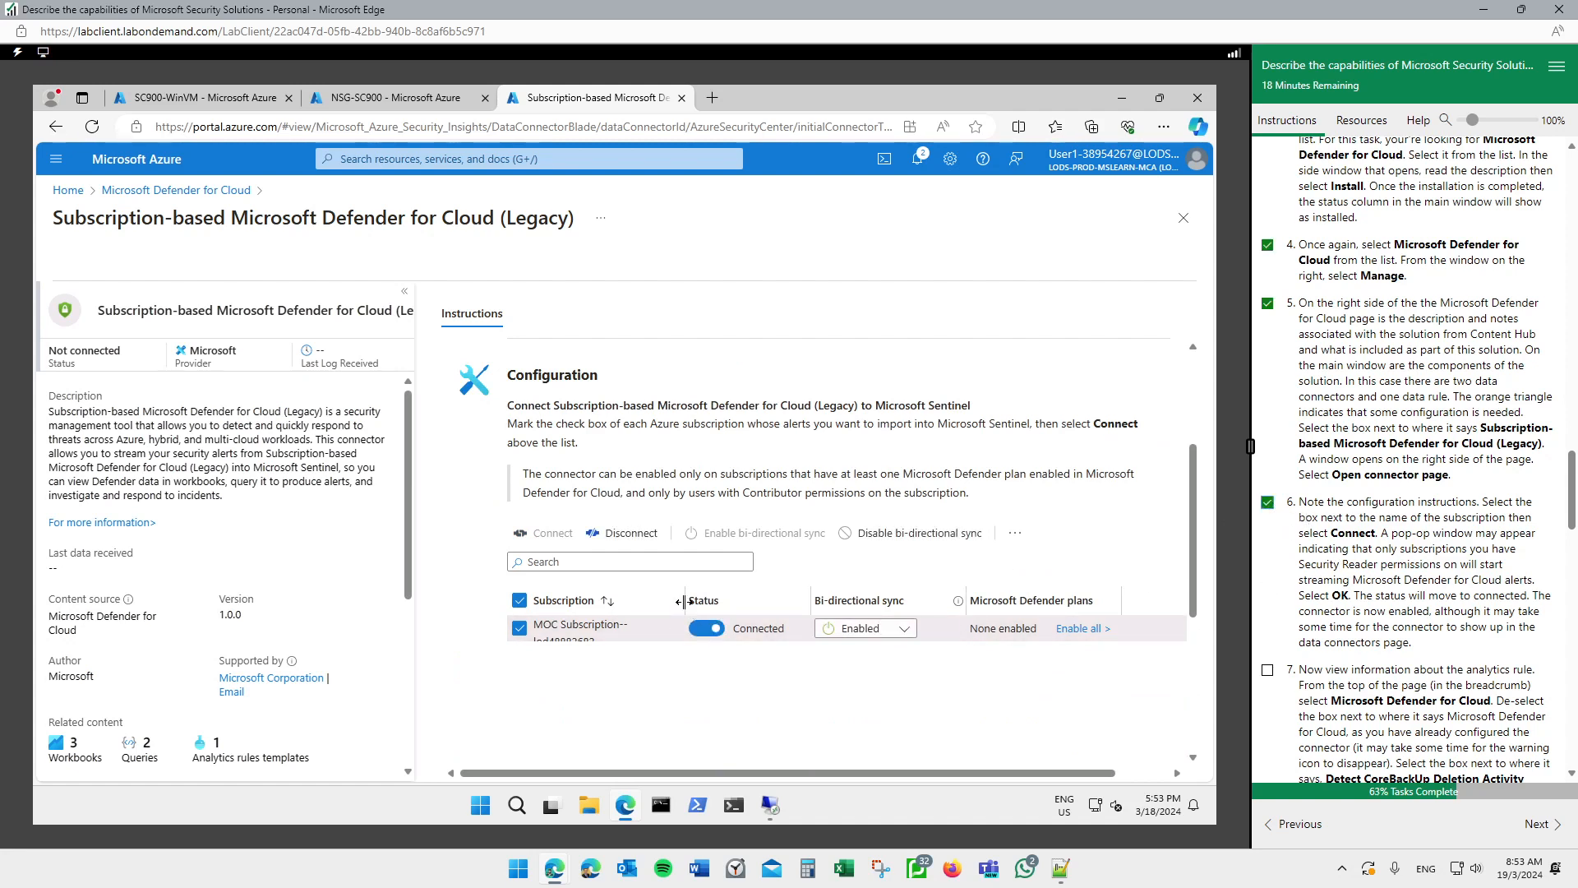
Return to the Microsoft Defender for Cloud solution and select the Detect CoreBackUp Deletion Activity from related Security Alerts item
{"action": "mouse_move", "coordinate": [764, 590]}
{"action": "left_mouse_down"}
{"action": "mouse_move", "coordinate": [679, 646]}
{"action": "mouse_move", "coordinate": [833, 572]}
{"action": "left_mouse_up"}
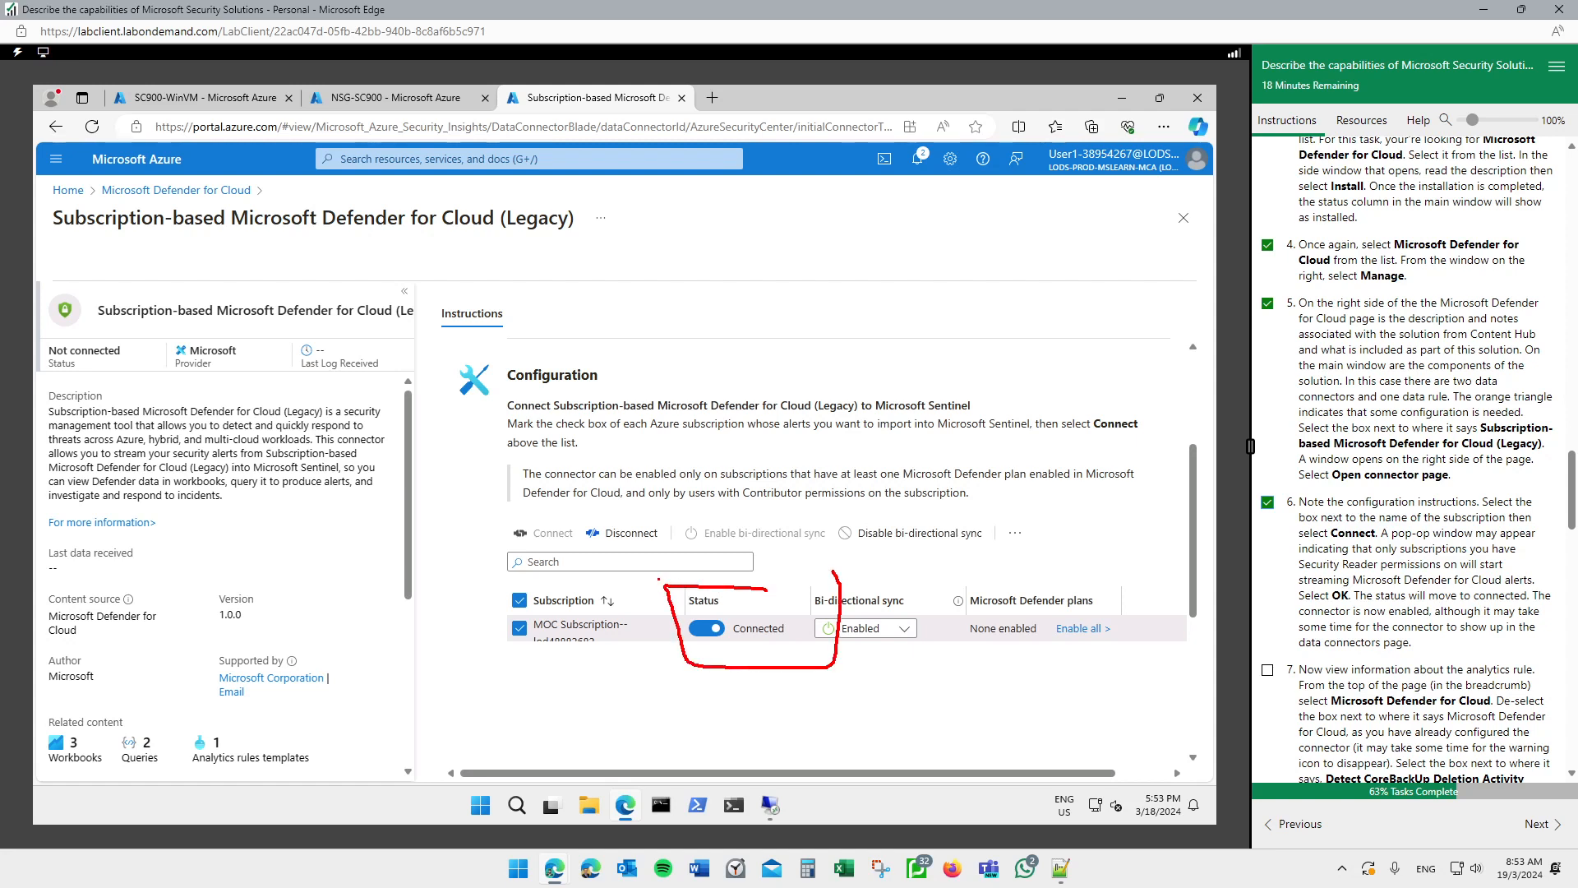
{"action": "scroll", "coordinate": [1415, 552], "scroll_direction": "down", "scroll_amount": 1}
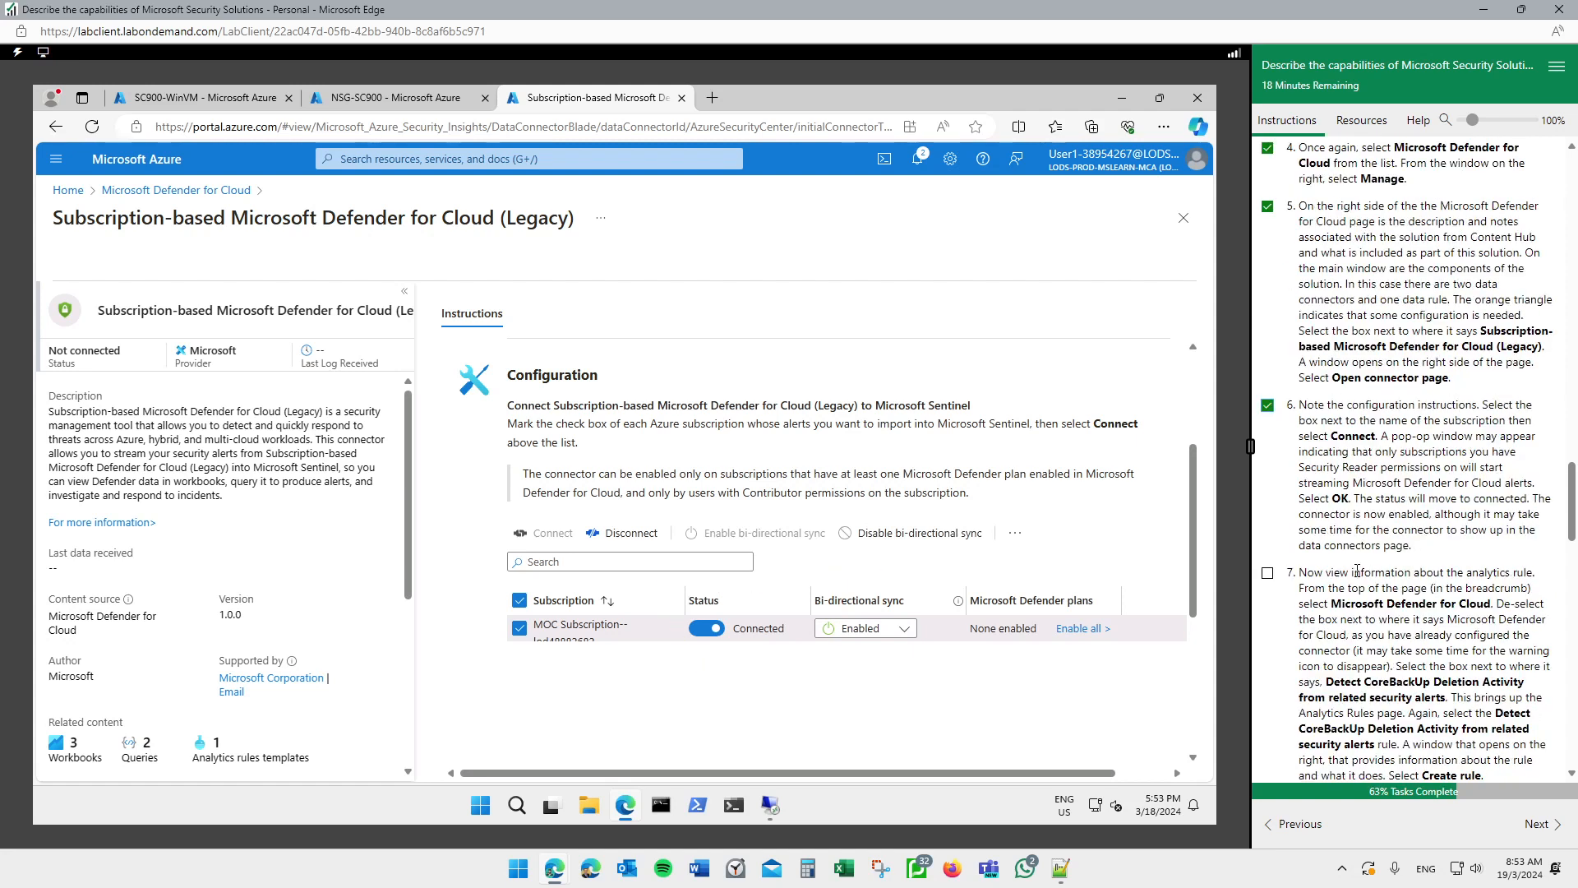
{"action": "scroll", "coordinate": [1357, 570], "scroll_direction": "down", "scroll_amount": 2}
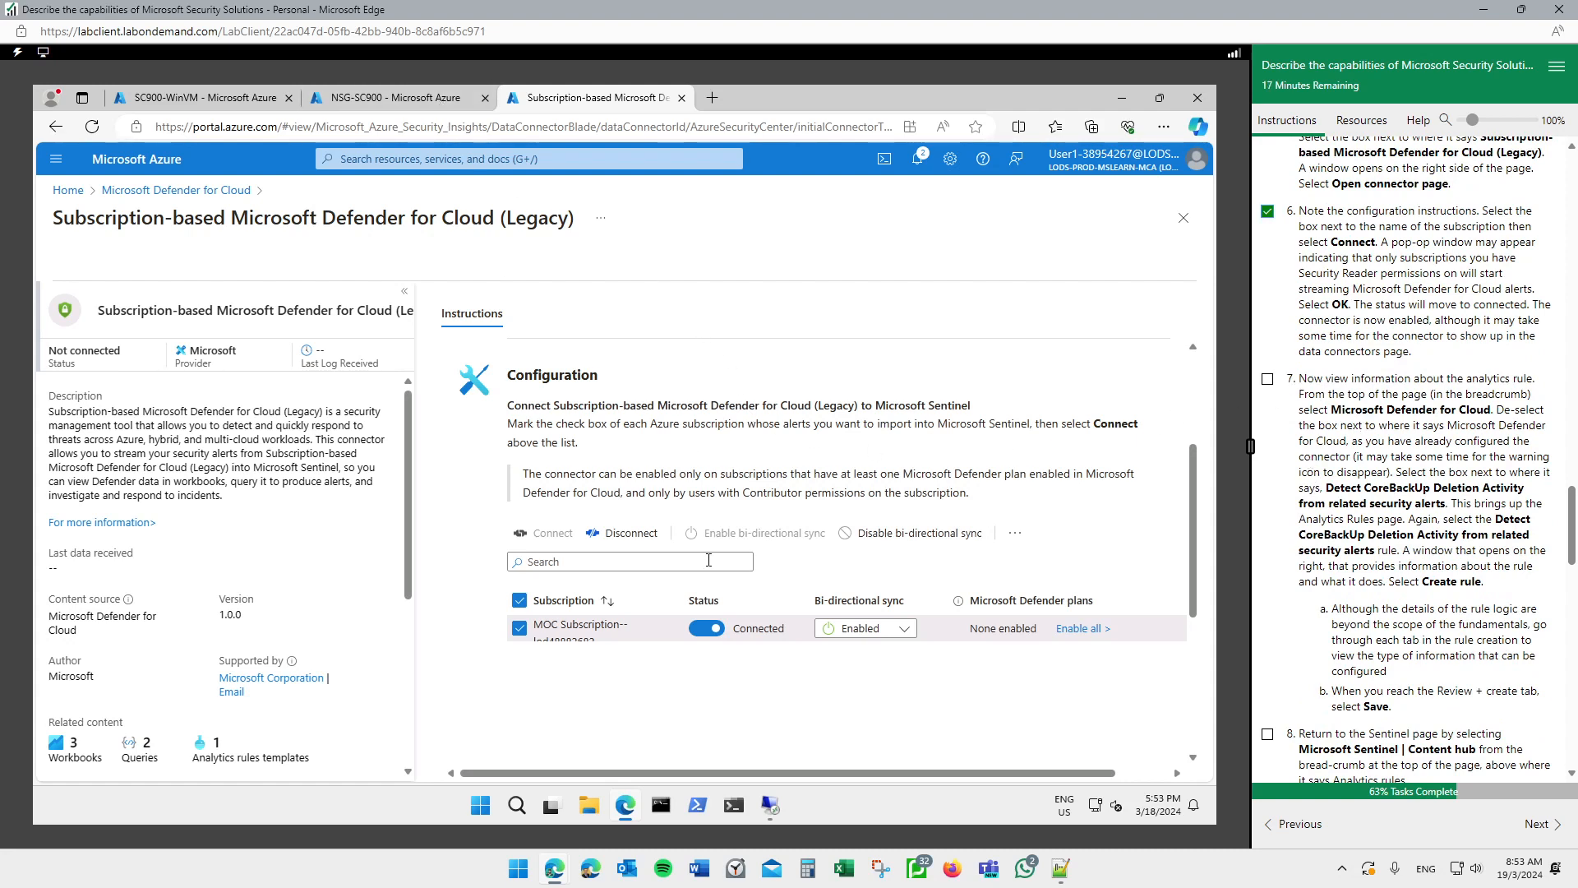
{"action": "scroll", "coordinate": [806, 608], "scroll_direction": "down", "scroll_amount": 3}
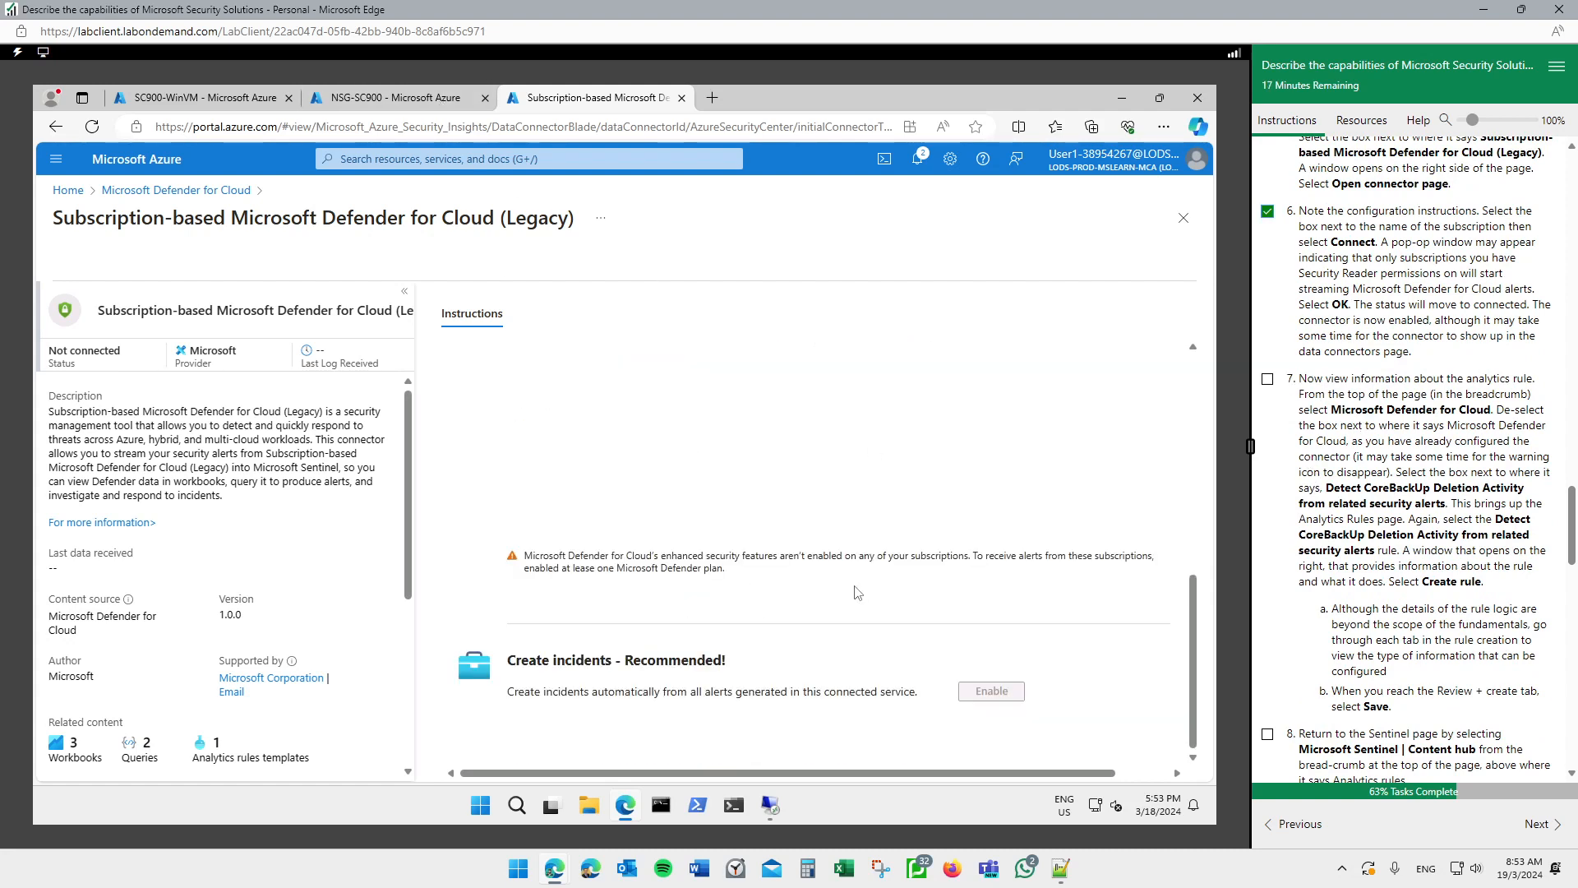
{"action": "scroll", "coordinate": [1370, 472], "scroll_direction": "up", "scroll_amount": 2}
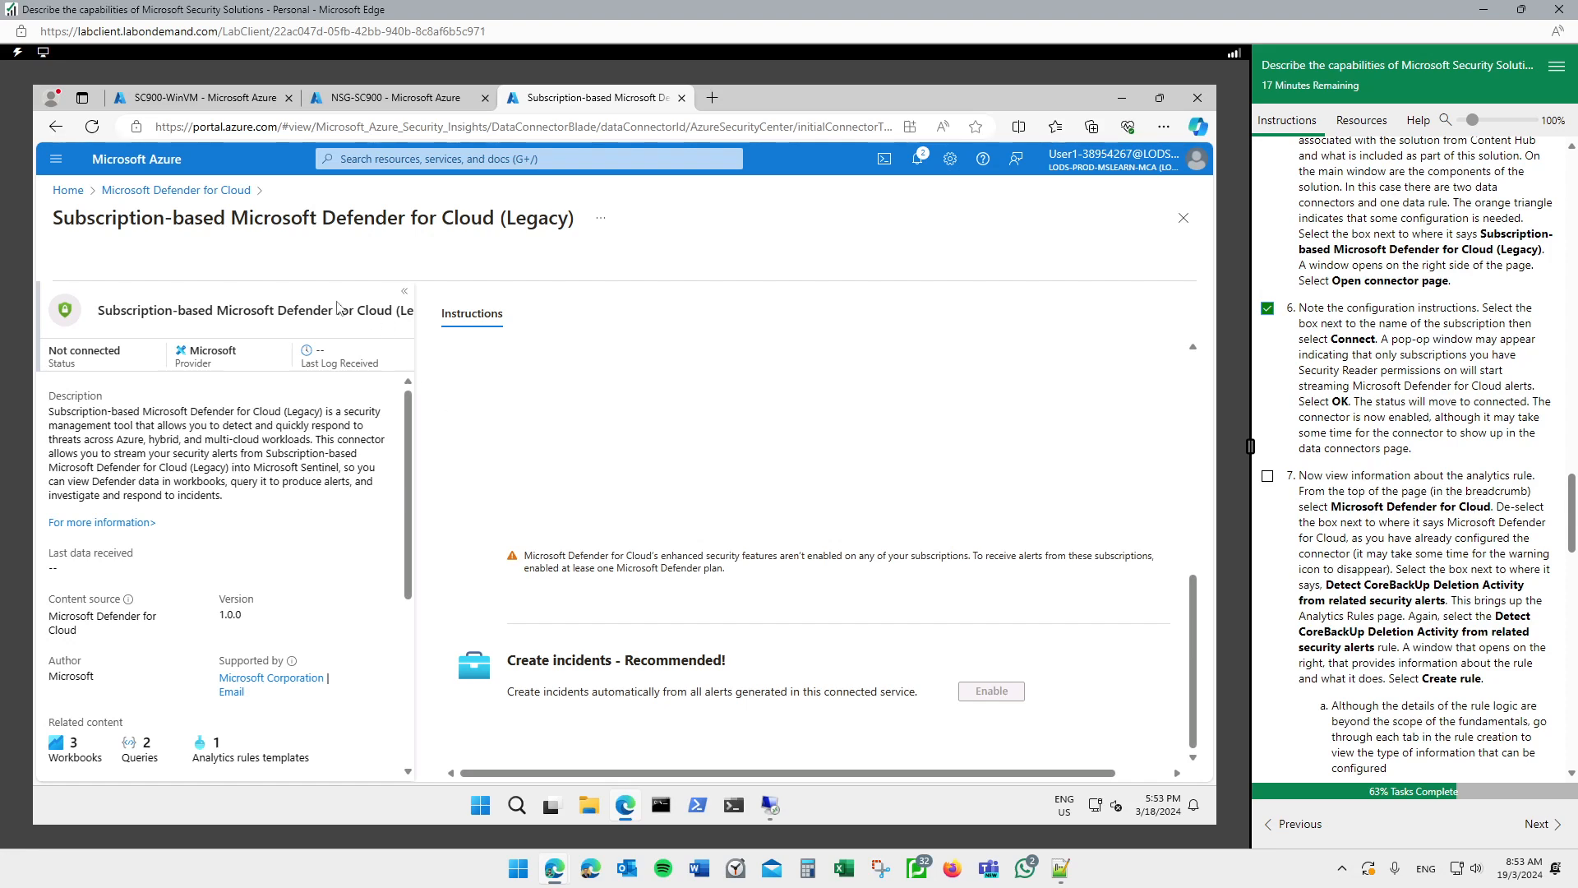
{"action": "left_click", "coordinate": [218, 192]}
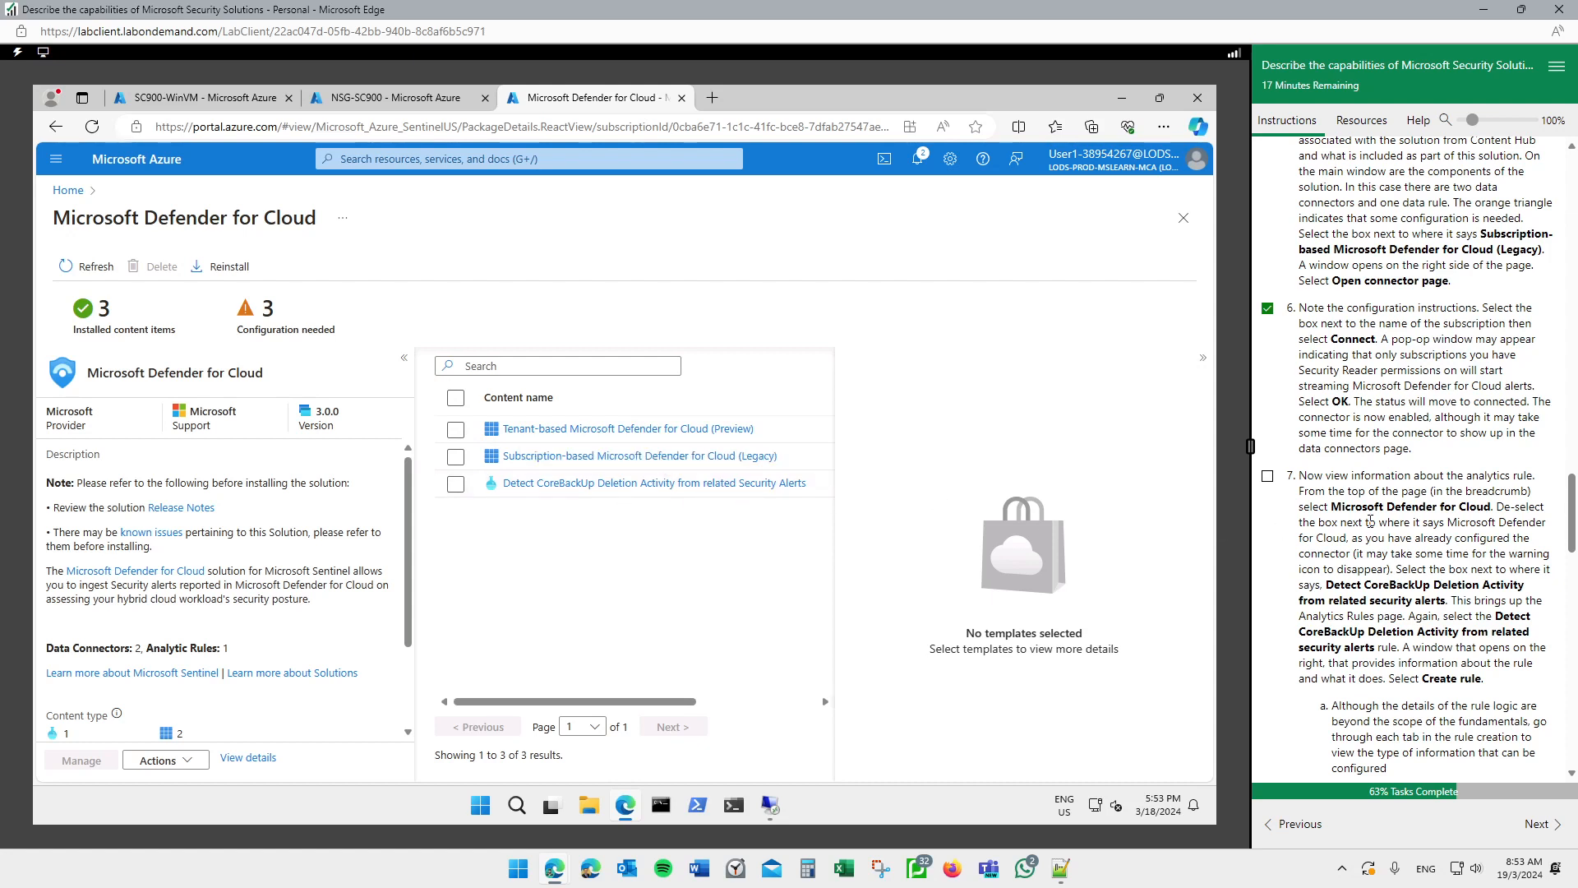
{"action": "left_click", "coordinate": [456, 483]}
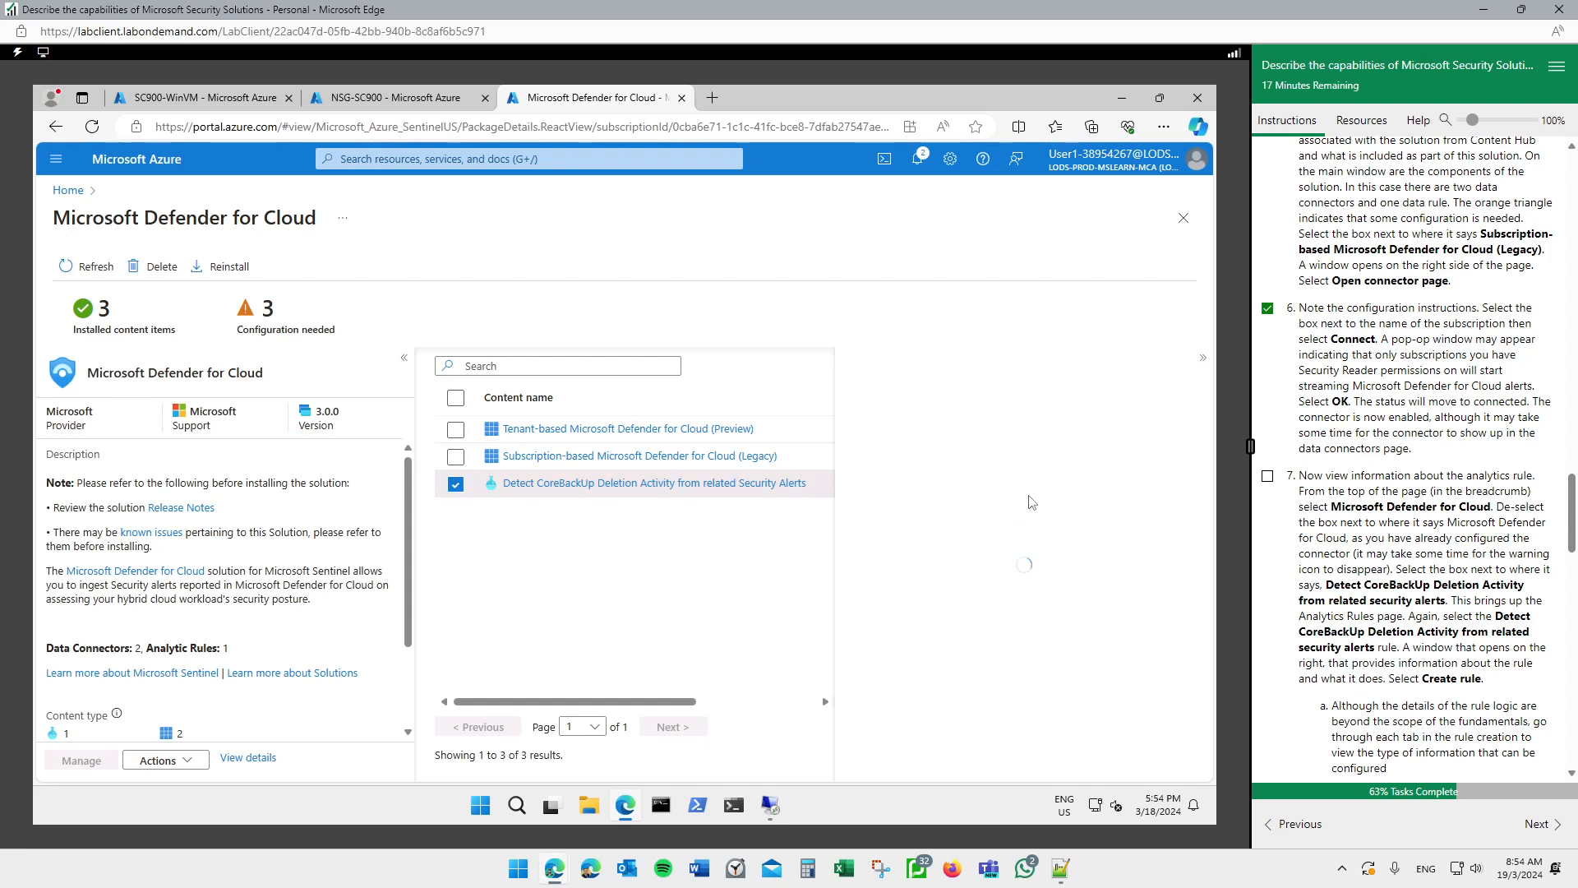
Review the upcoming lab instructions and the CoreBackUp deletion rule's details, and start creating a rule from its template
{"action": "scroll", "coordinate": [1383, 461], "scroll_direction": "down", "scroll_amount": 3}
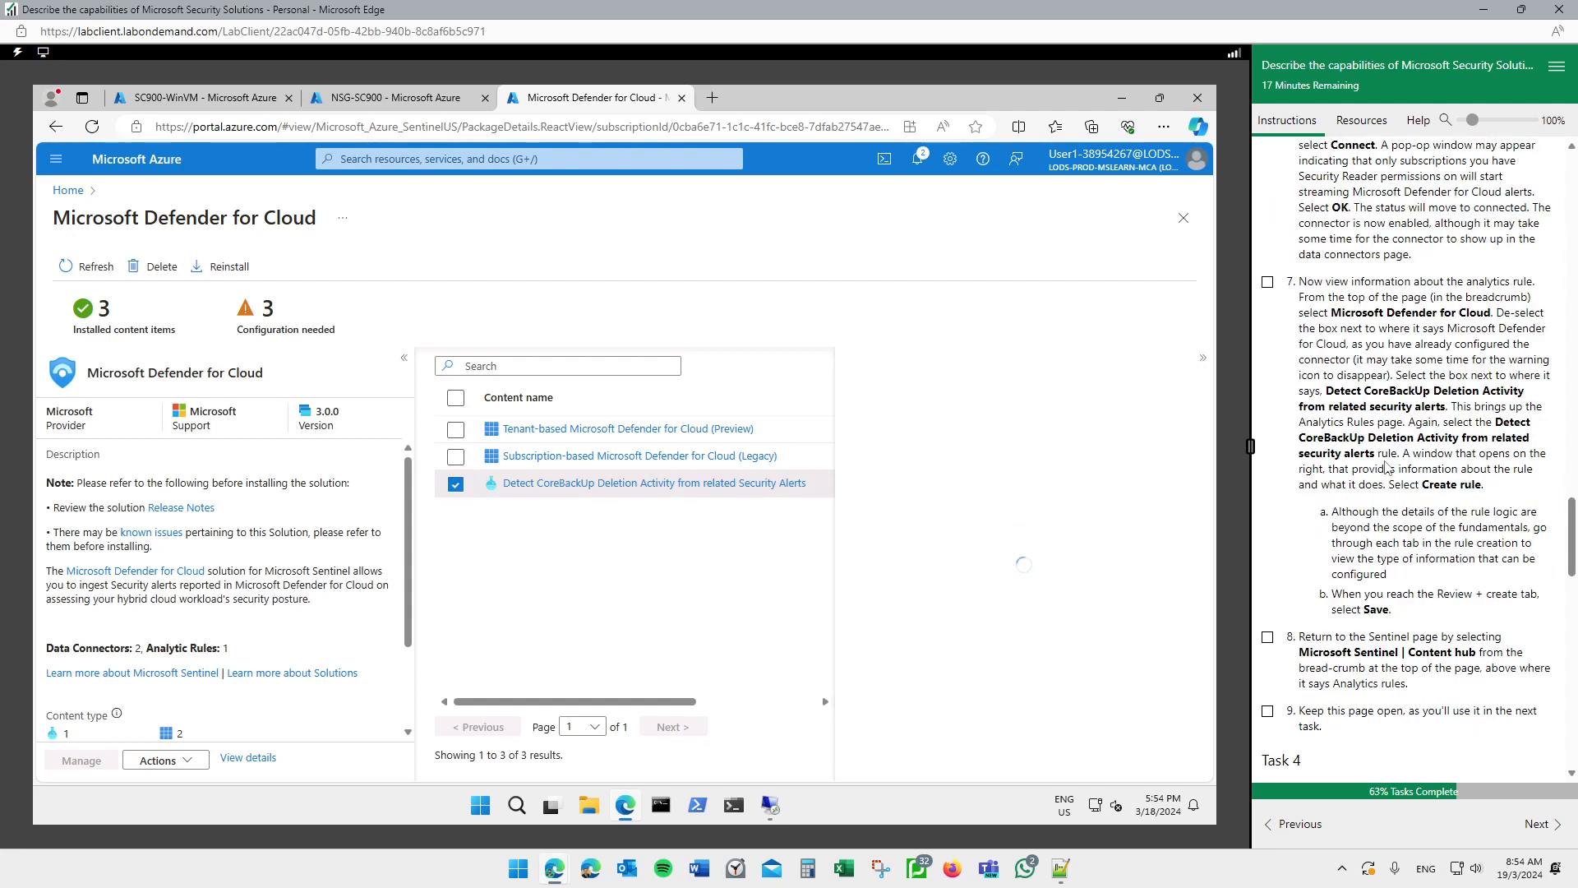
{"action": "scroll", "coordinate": [1383, 461], "scroll_direction": "down", "scroll_amount": 2}
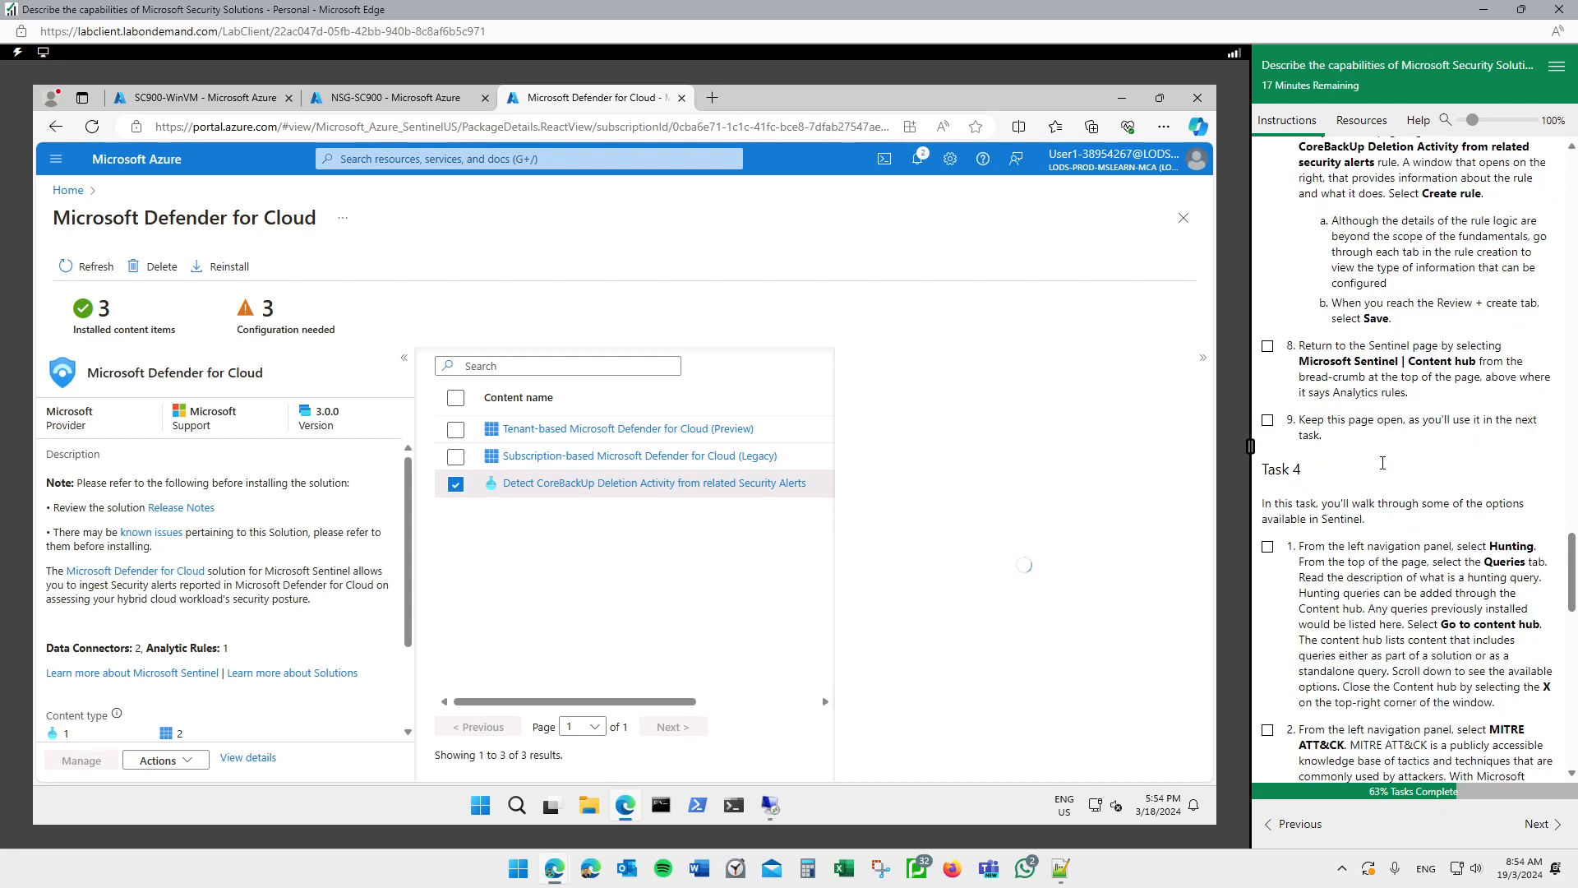
{"action": "scroll", "coordinate": [1383, 467], "scroll_direction": "down", "scroll_amount": 2}
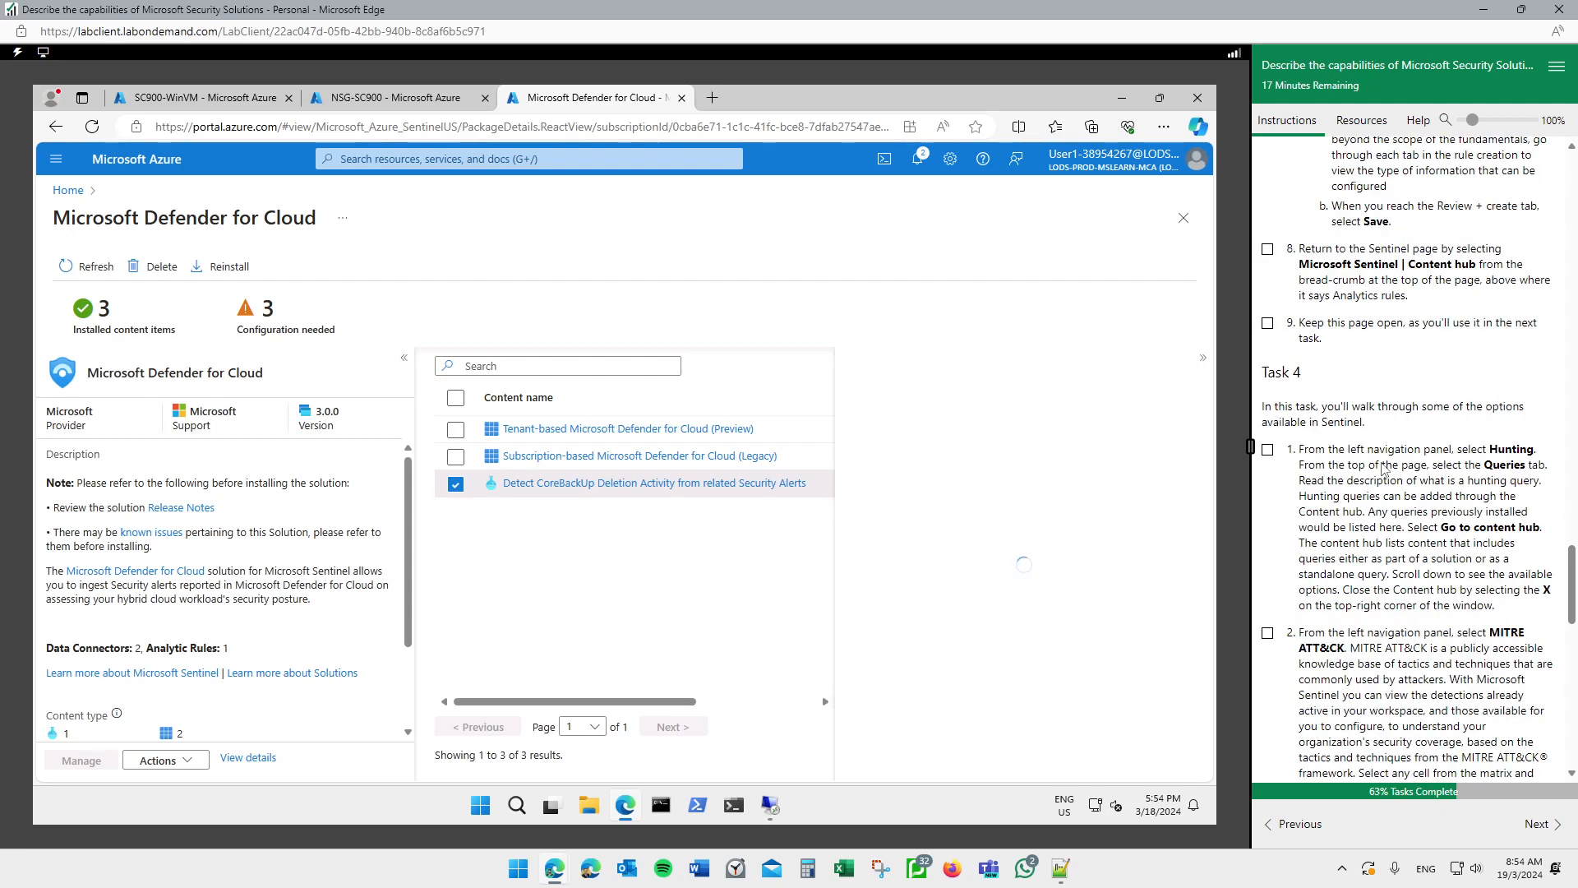
{"action": "scroll", "coordinate": [1383, 462], "scroll_direction": "down", "scroll_amount": 3}
{"action": "scroll", "coordinate": [1383, 468], "scroll_direction": "down", "scroll_amount": 2}
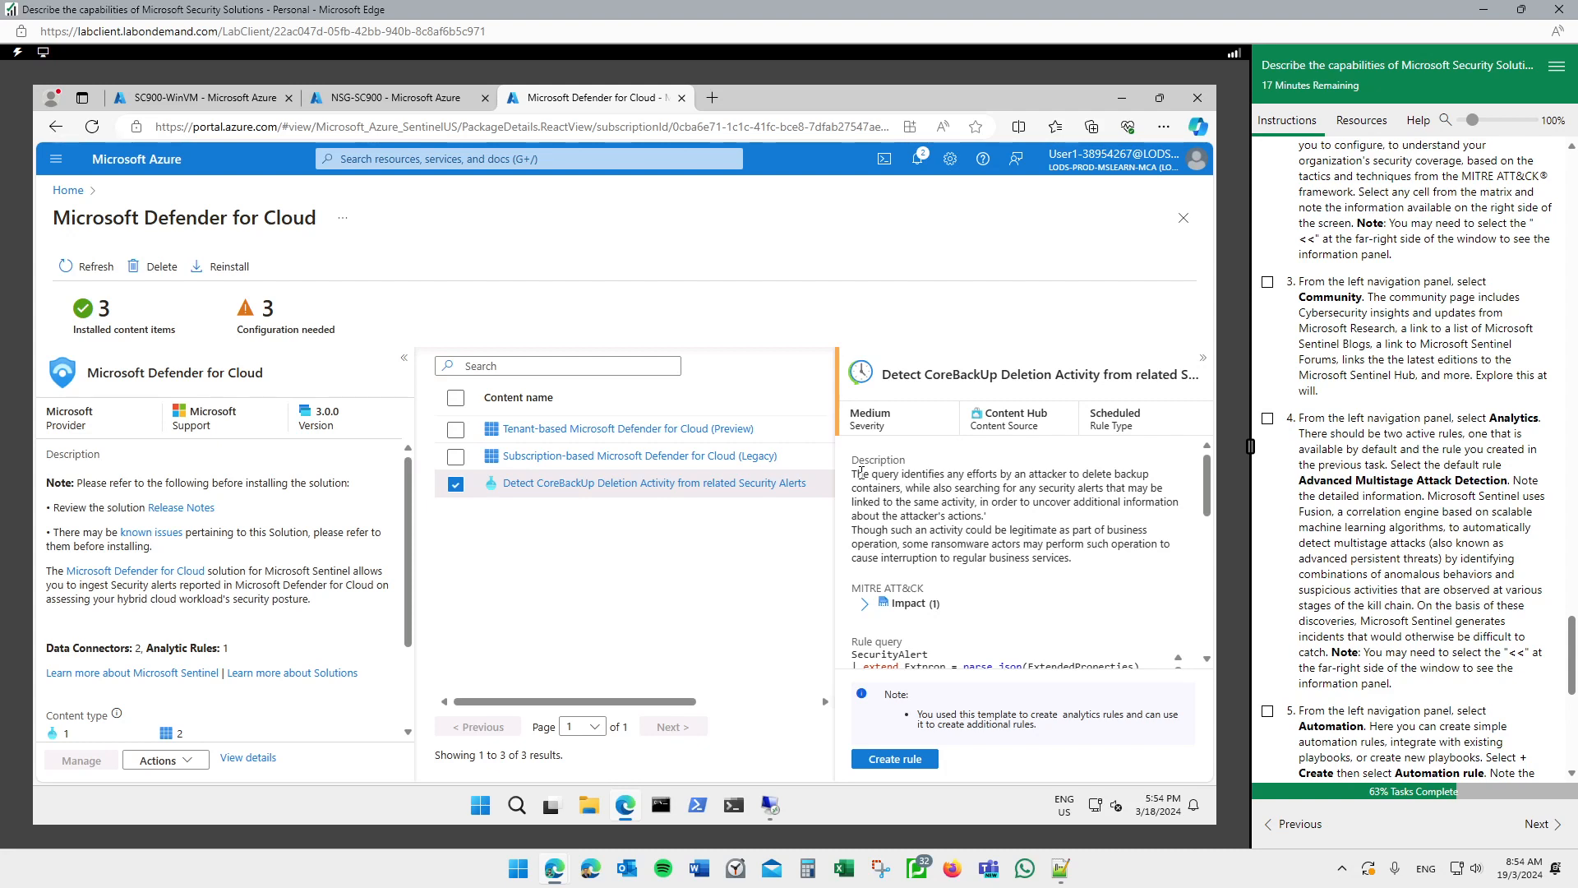
{"action": "scroll", "coordinate": [1052, 610], "scroll_direction": "down", "scroll_amount": 2}
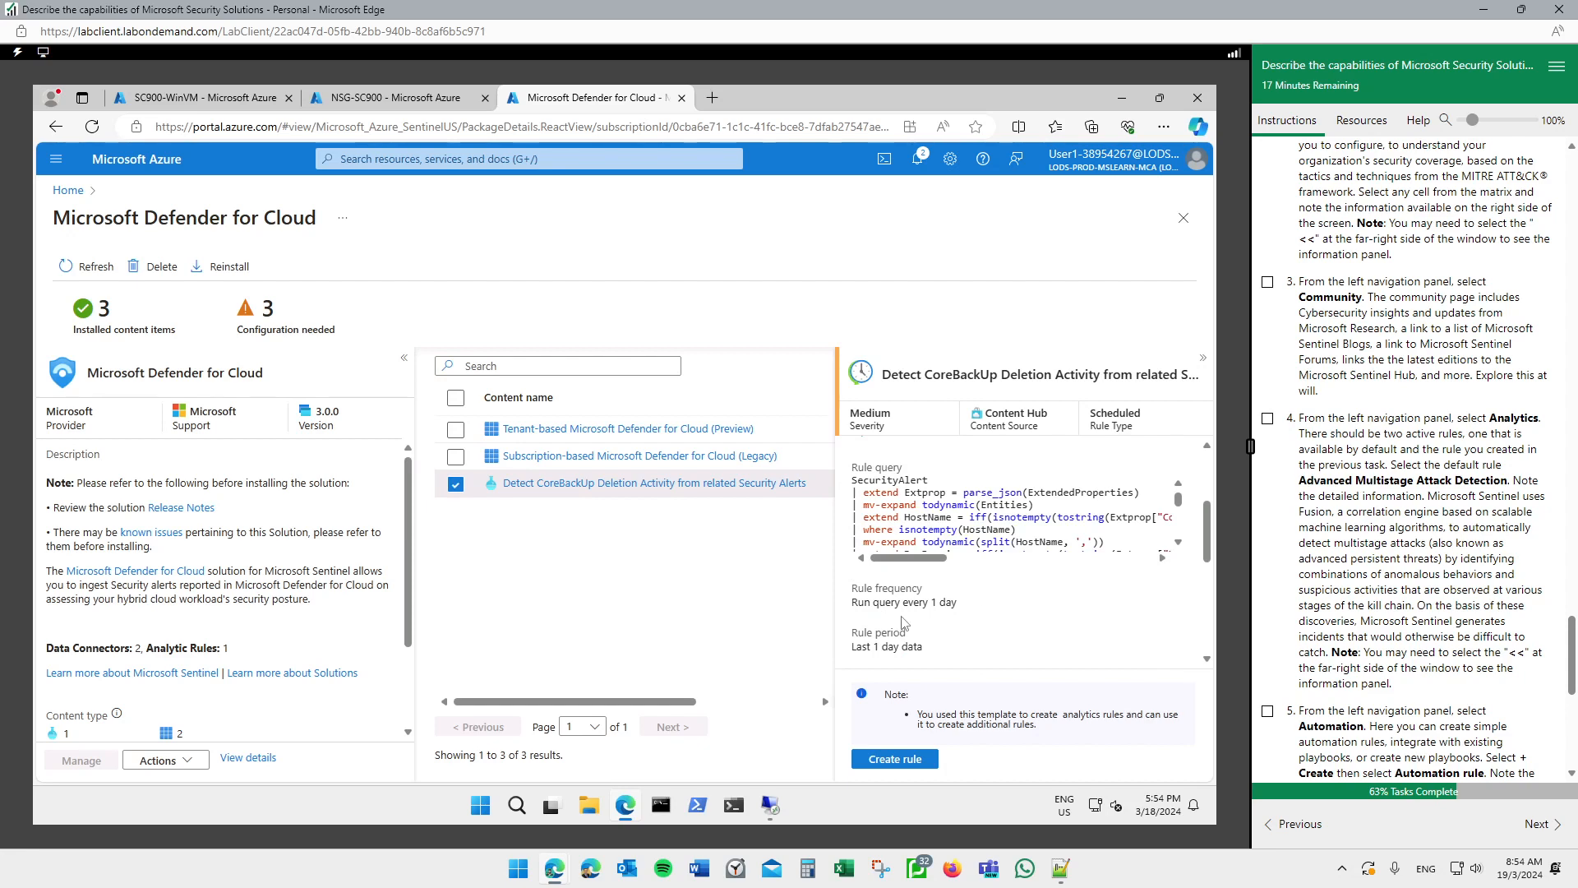
{"action": "scroll", "coordinate": [1038, 605], "scroll_direction": "down", "scroll_amount": 2}
{"action": "scroll", "coordinate": [1038, 605], "scroll_direction": "down", "scroll_amount": 3}
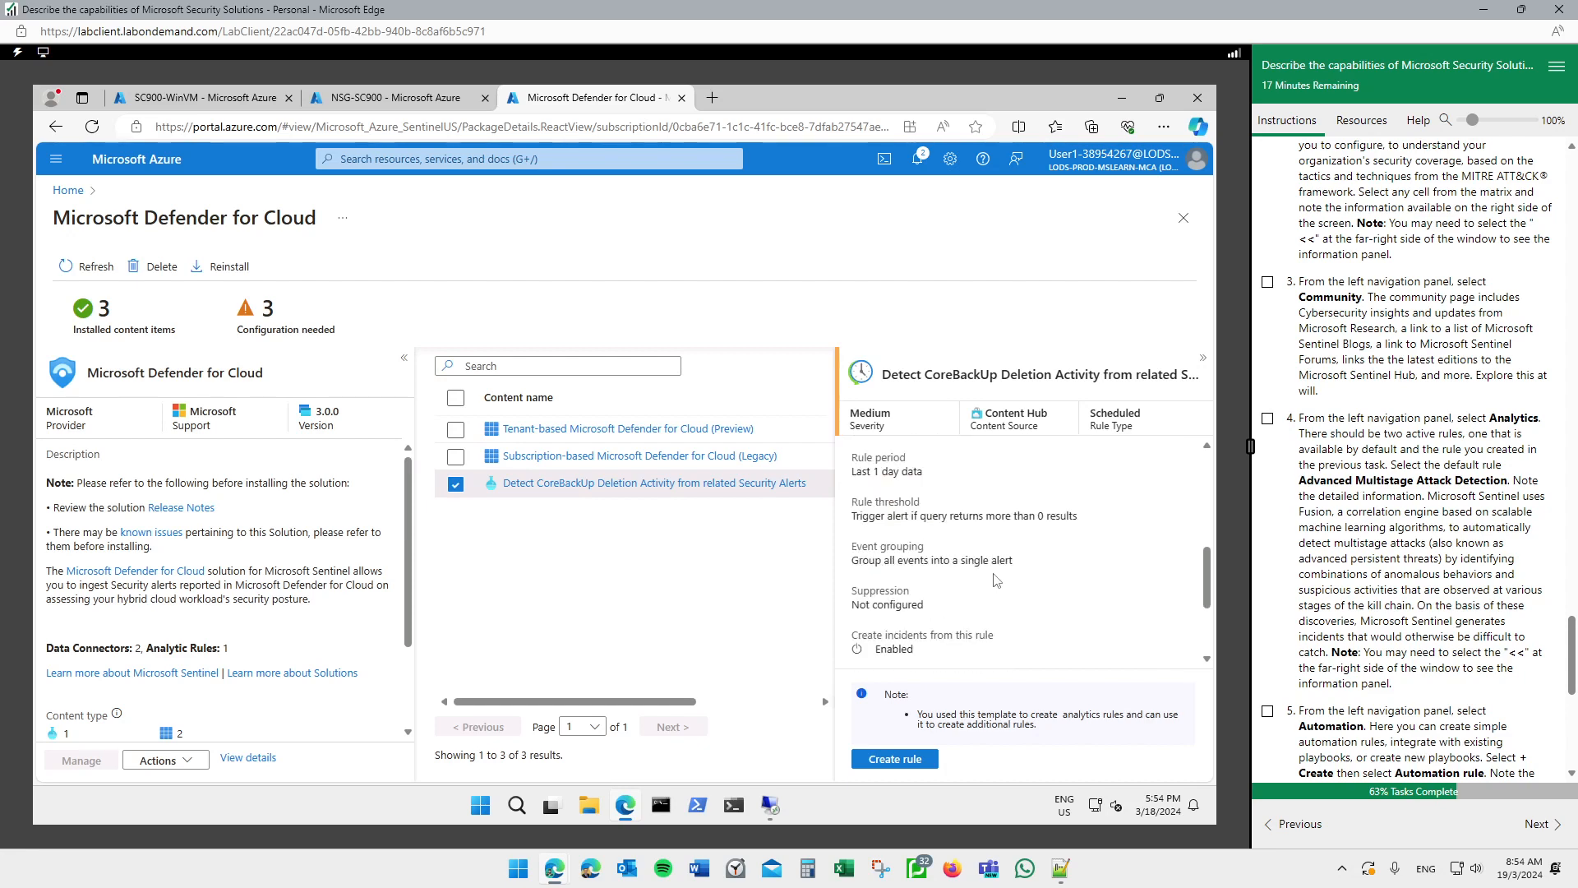
{"action": "left_click", "coordinate": [903, 760]}
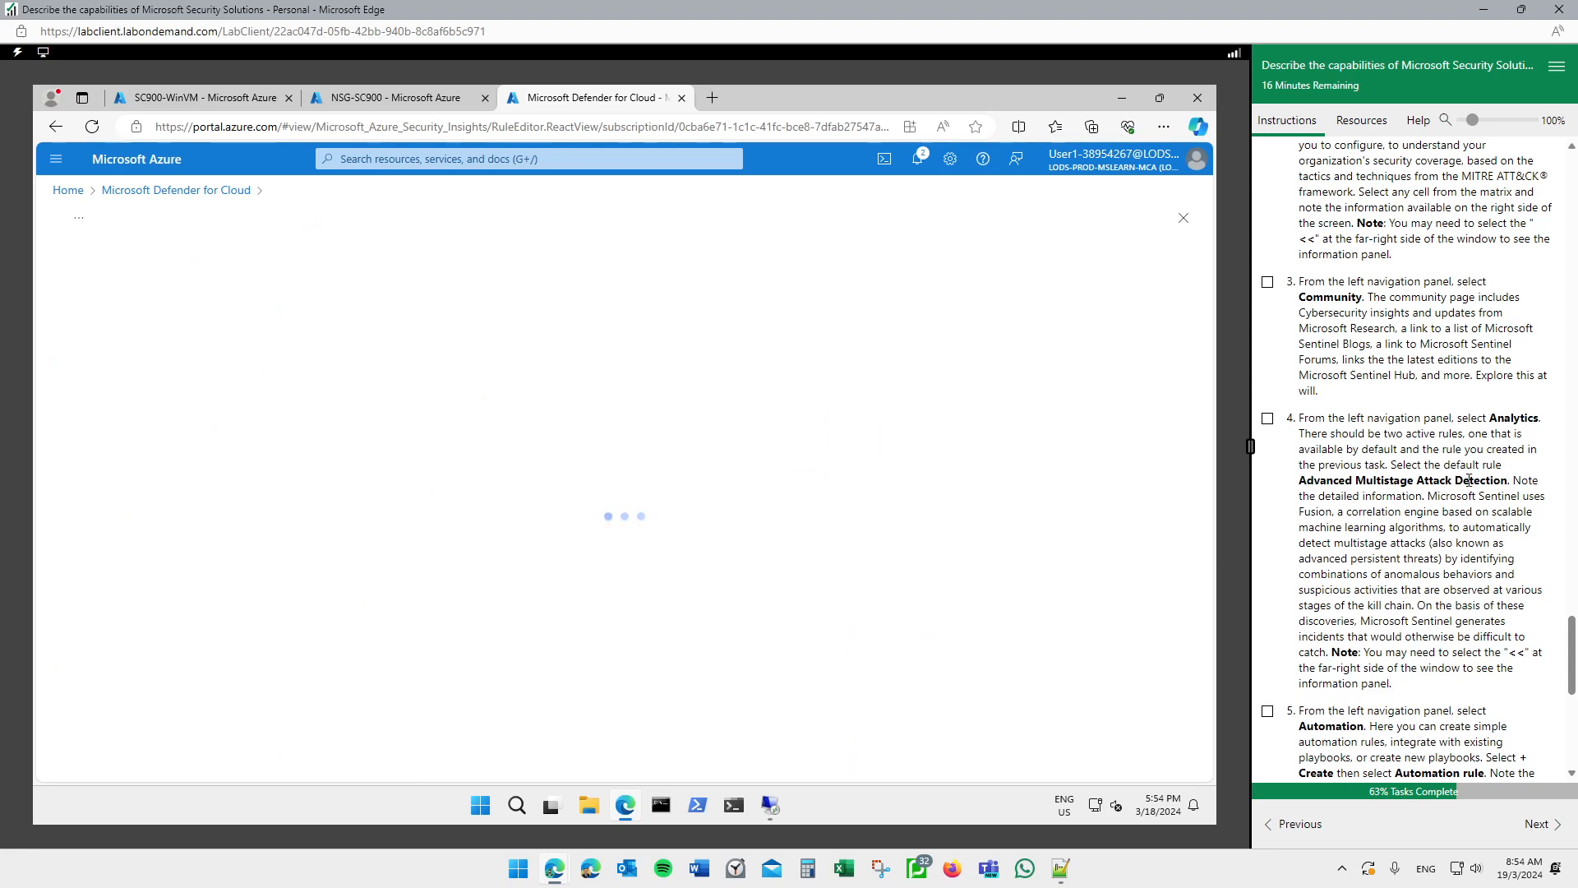
Return to the Task 3 lab instructions and mark instructions 8 and 9 as done
{"action": "scroll", "coordinate": [1489, 366], "scroll_direction": "up", "scroll_amount": 3}
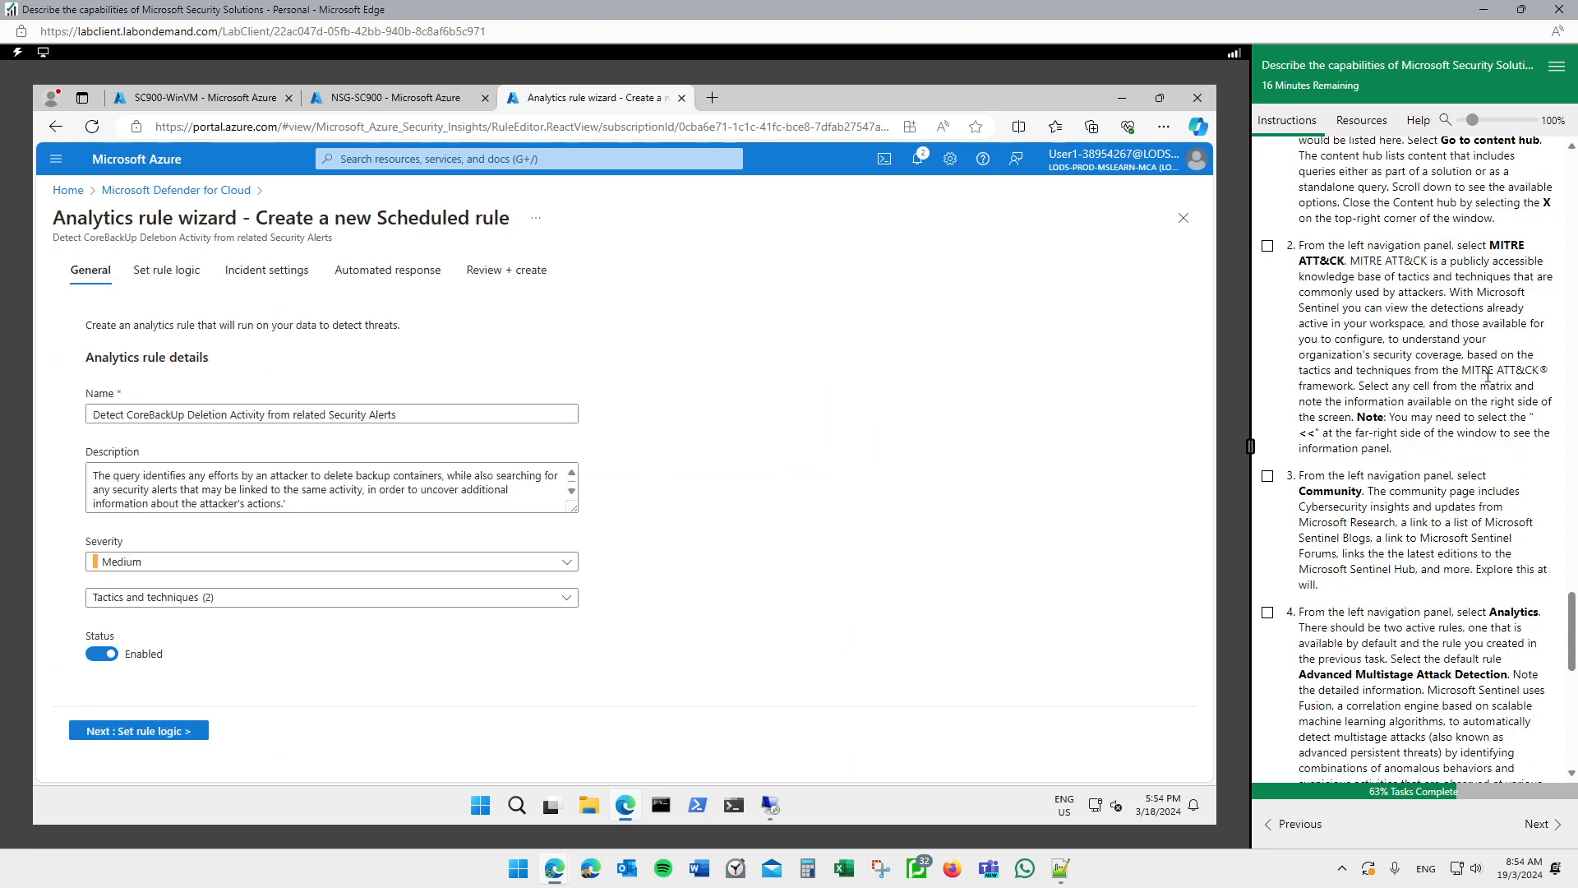
{"action": "scroll", "coordinate": [1490, 374], "scroll_direction": "up", "scroll_amount": 8}
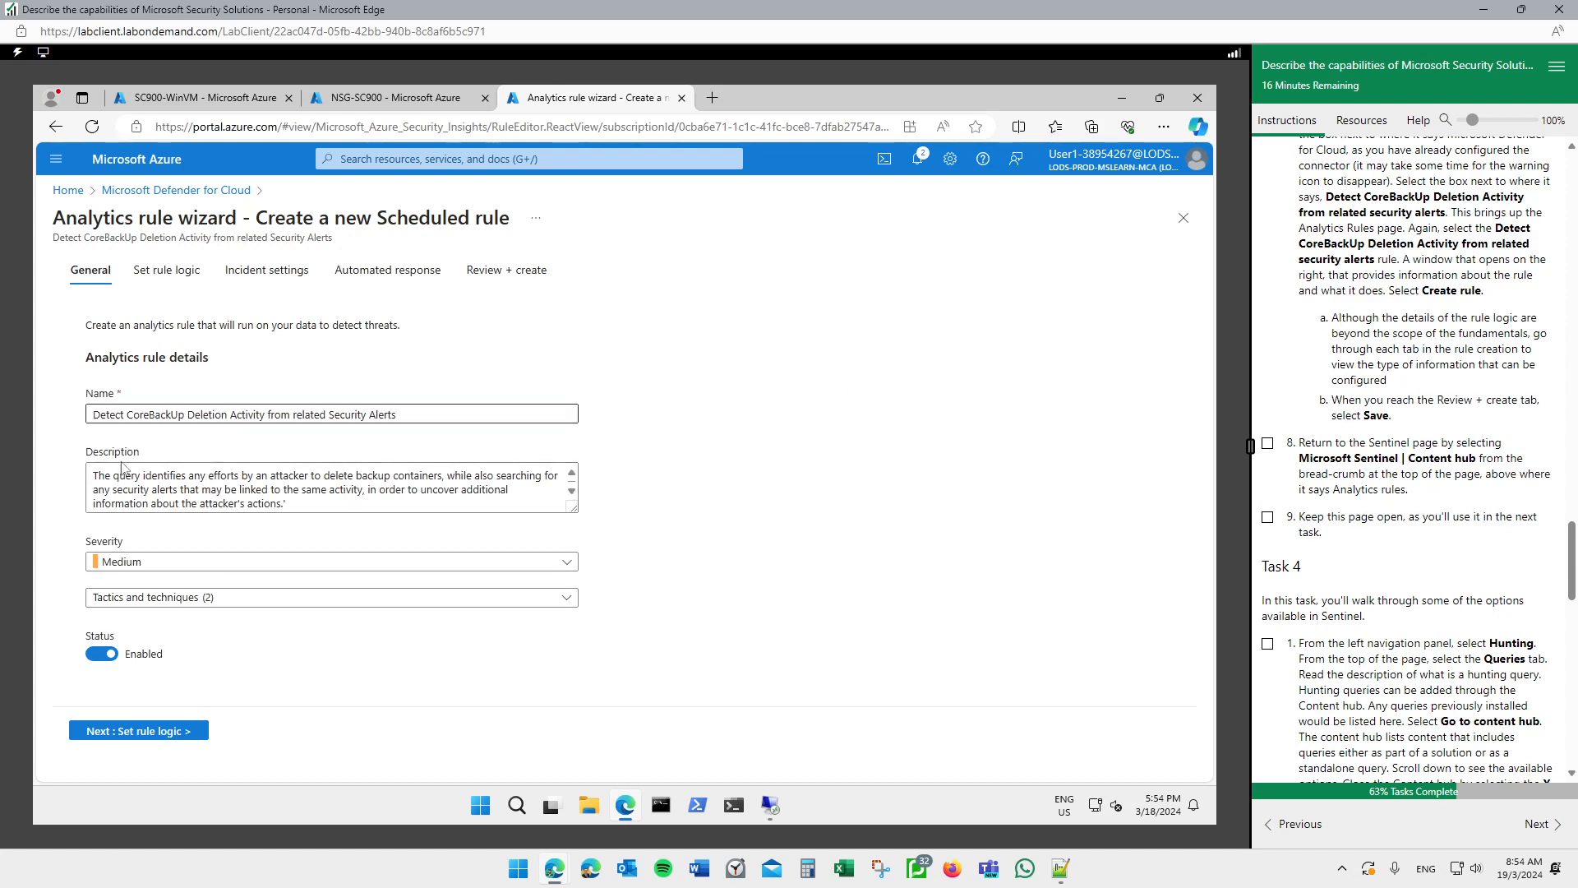
{"action": "left_click", "coordinate": [1267, 445]}
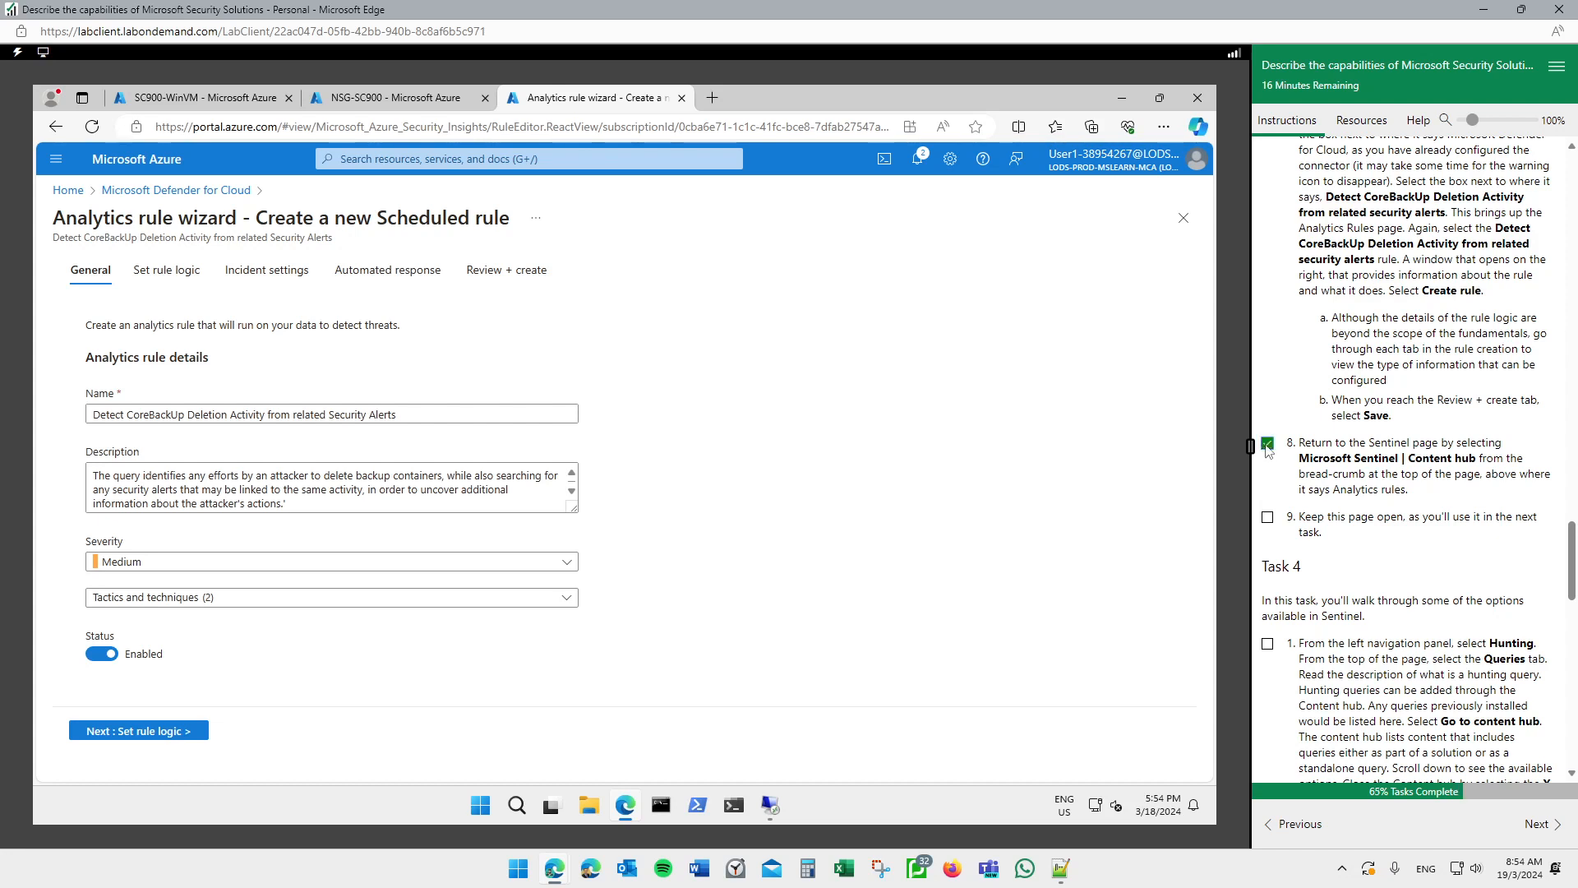
{"action": "left_click", "coordinate": [1270, 518]}
Read through the Task 4 lab instructions on exploring Sentinel's options, up to the closing review section
{"action": "scroll", "coordinate": [1332, 481], "scroll_direction": "down", "scroll_amount": 2}
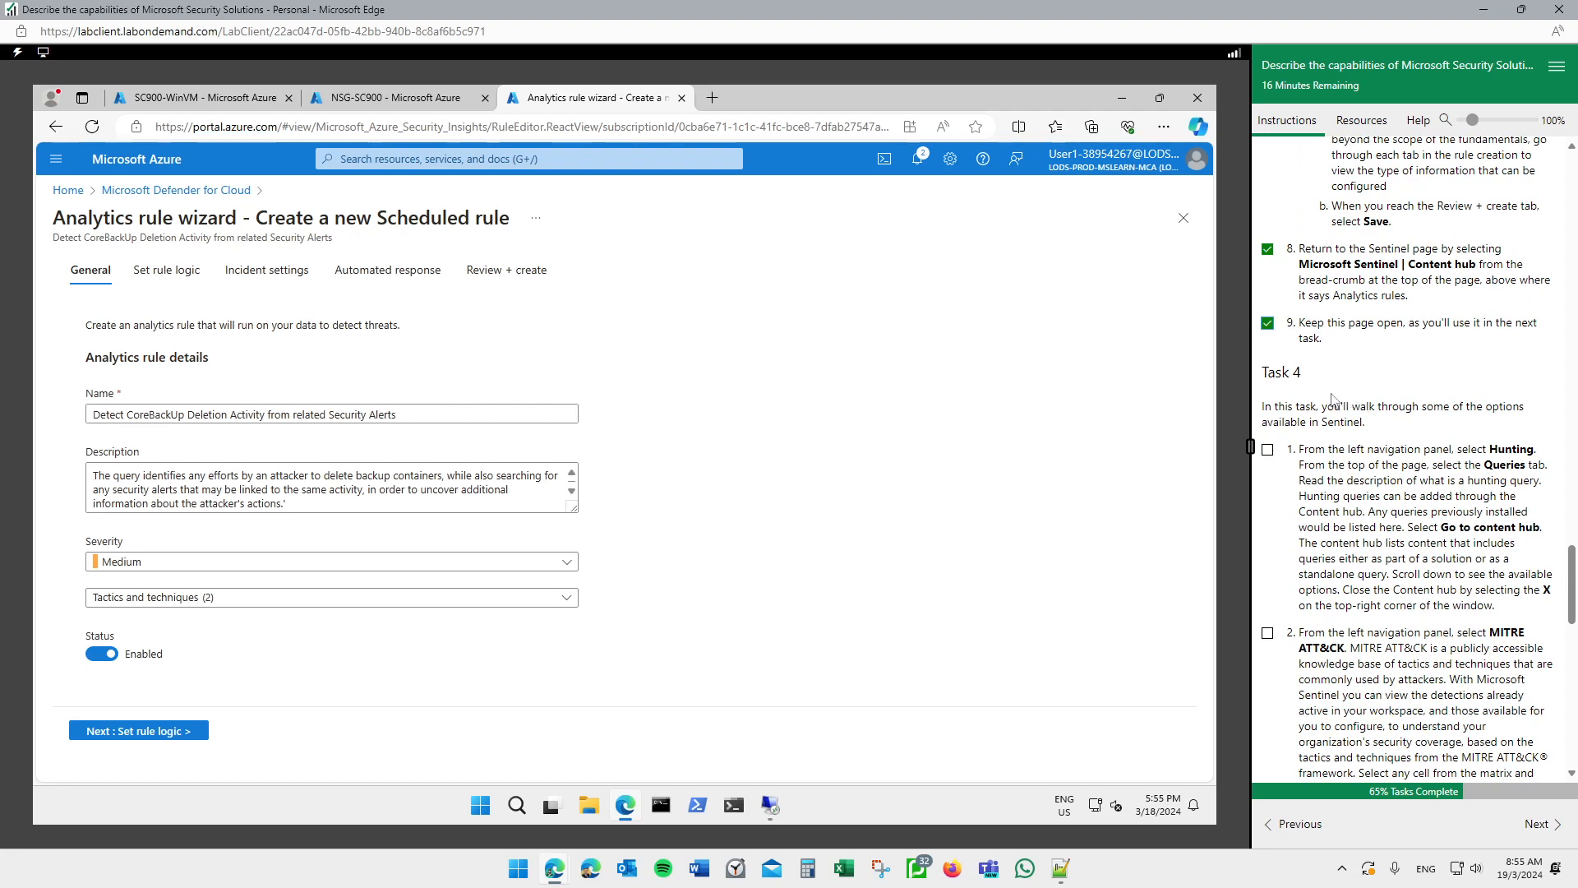
{"action": "left_click_drag", "start_coordinate": [1264, 367], "coordinate": [1500, 483]}
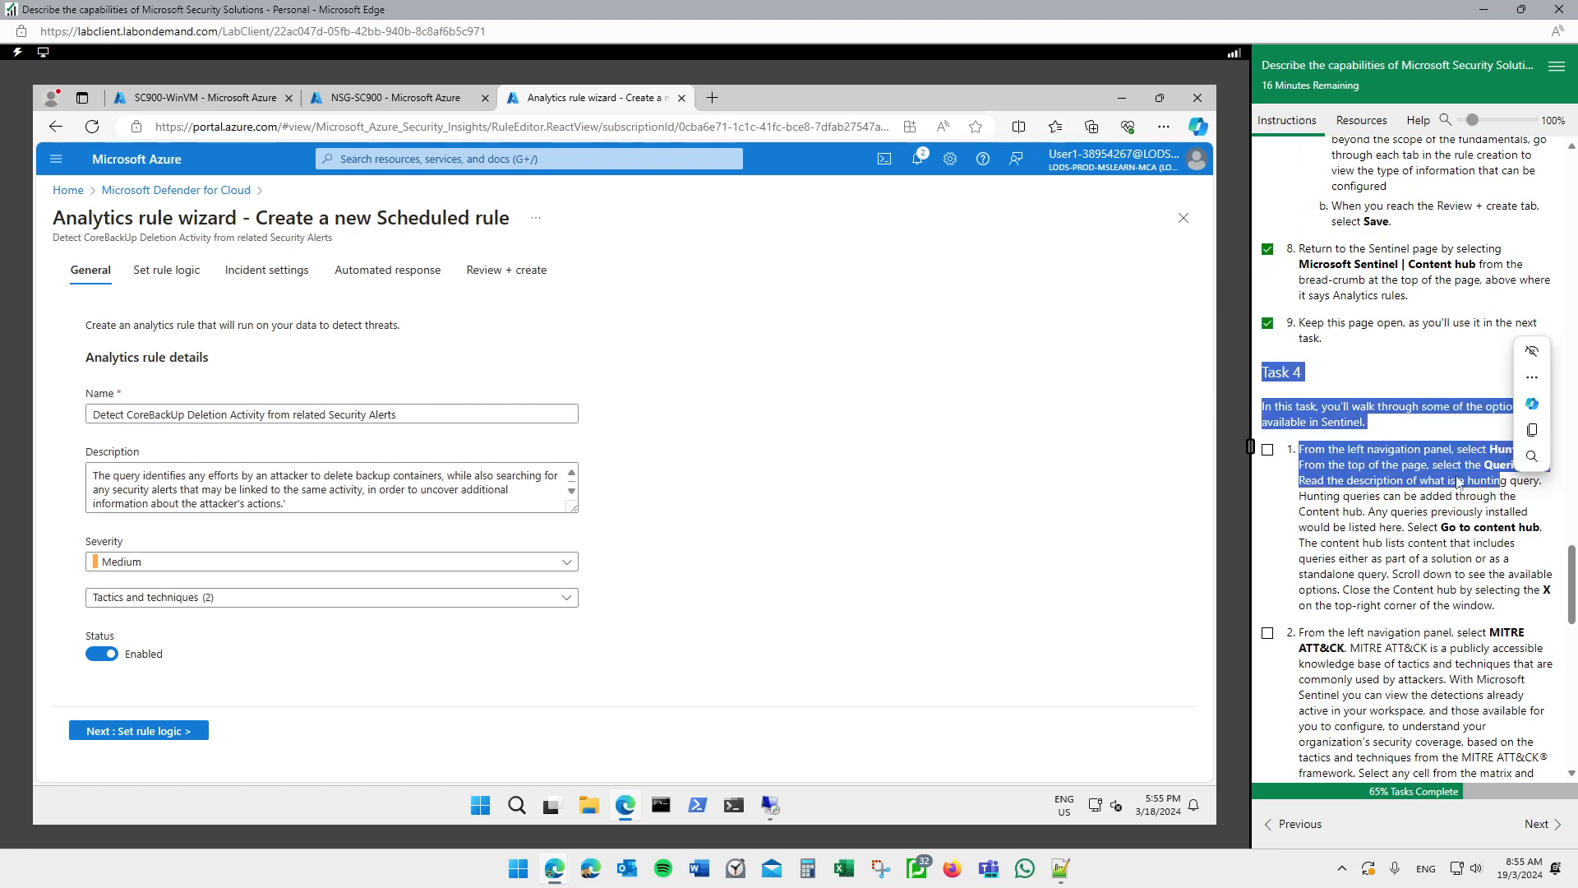
{"action": "left_click", "coordinate": [1320, 515]}
{"action": "scroll", "coordinate": [1320, 514], "scroll_direction": "down", "scroll_amount": 5}
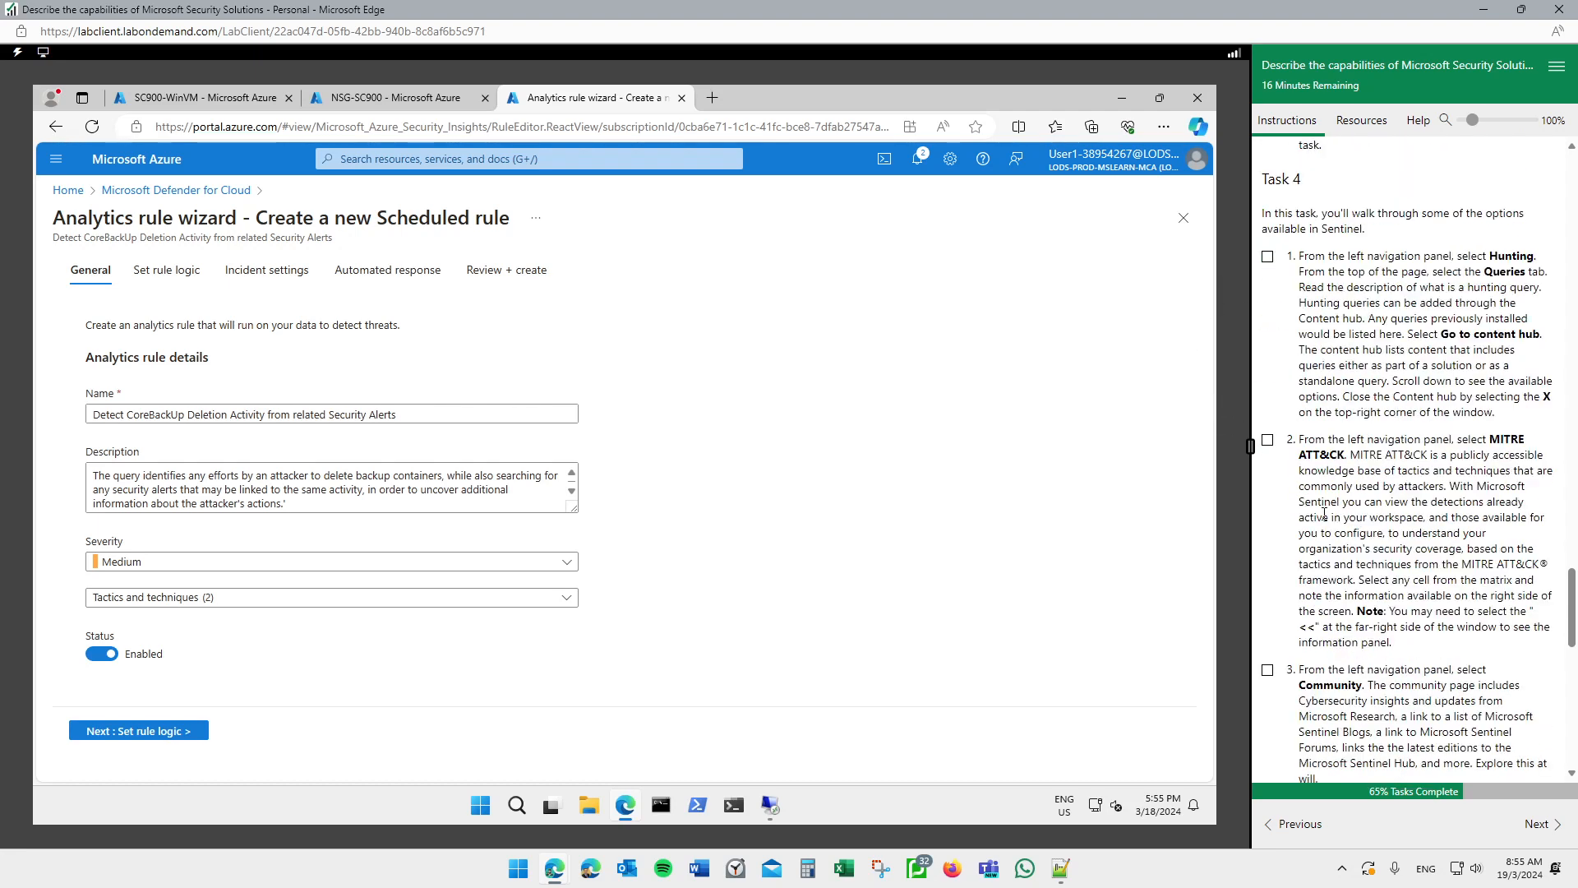
{"action": "scroll", "coordinate": [1318, 516], "scroll_direction": "down", "scroll_amount": 7}
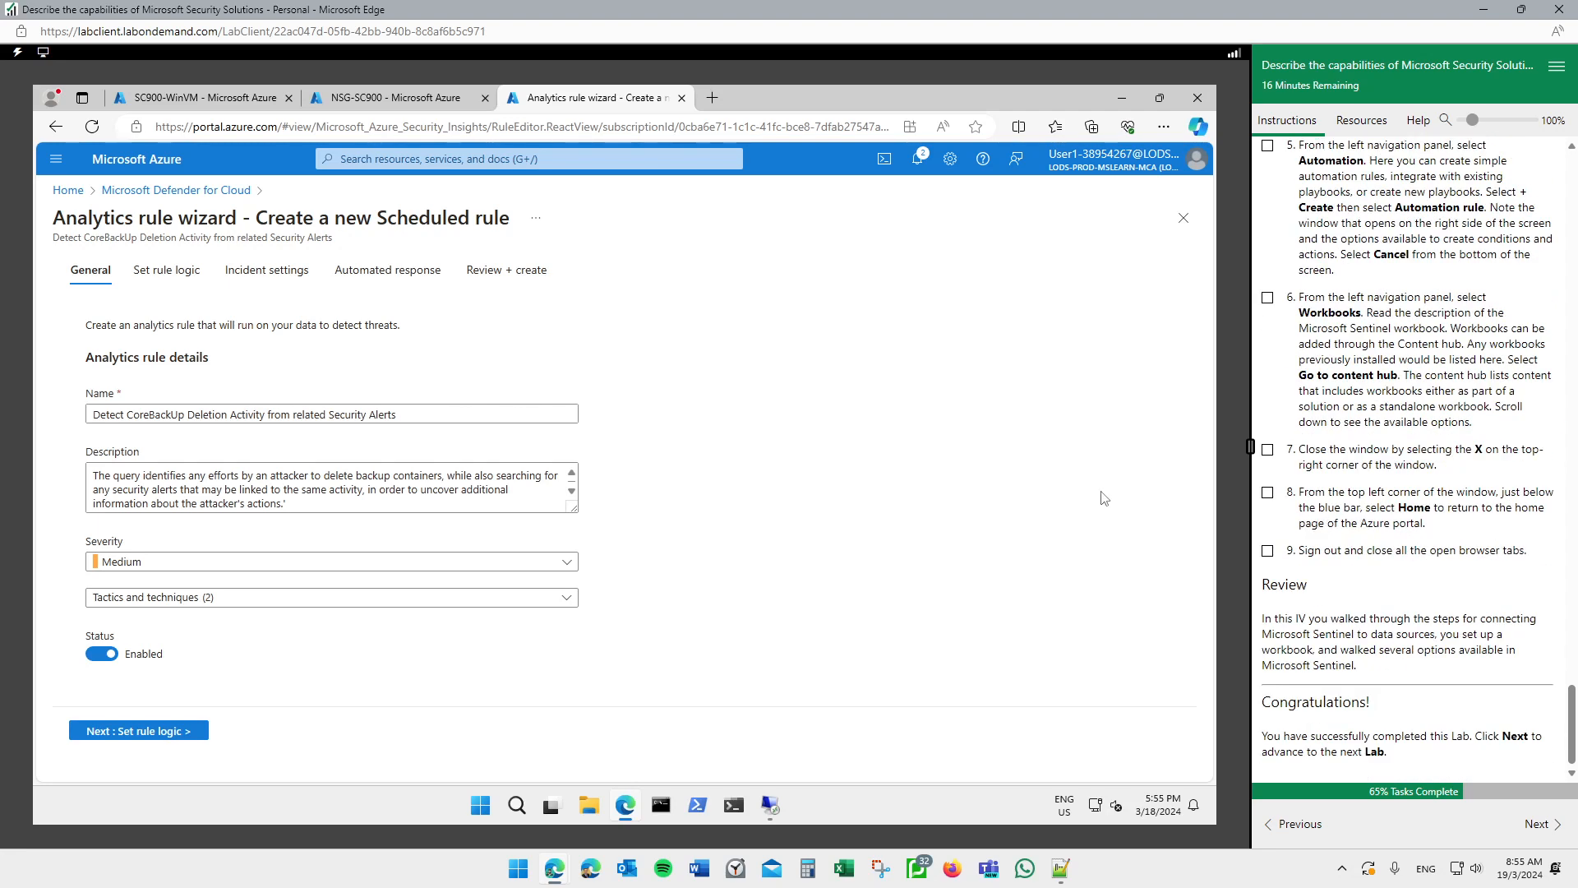
{"action": "scroll", "coordinate": [1313, 431], "scroll_direction": "up", "scroll_amount": 12}
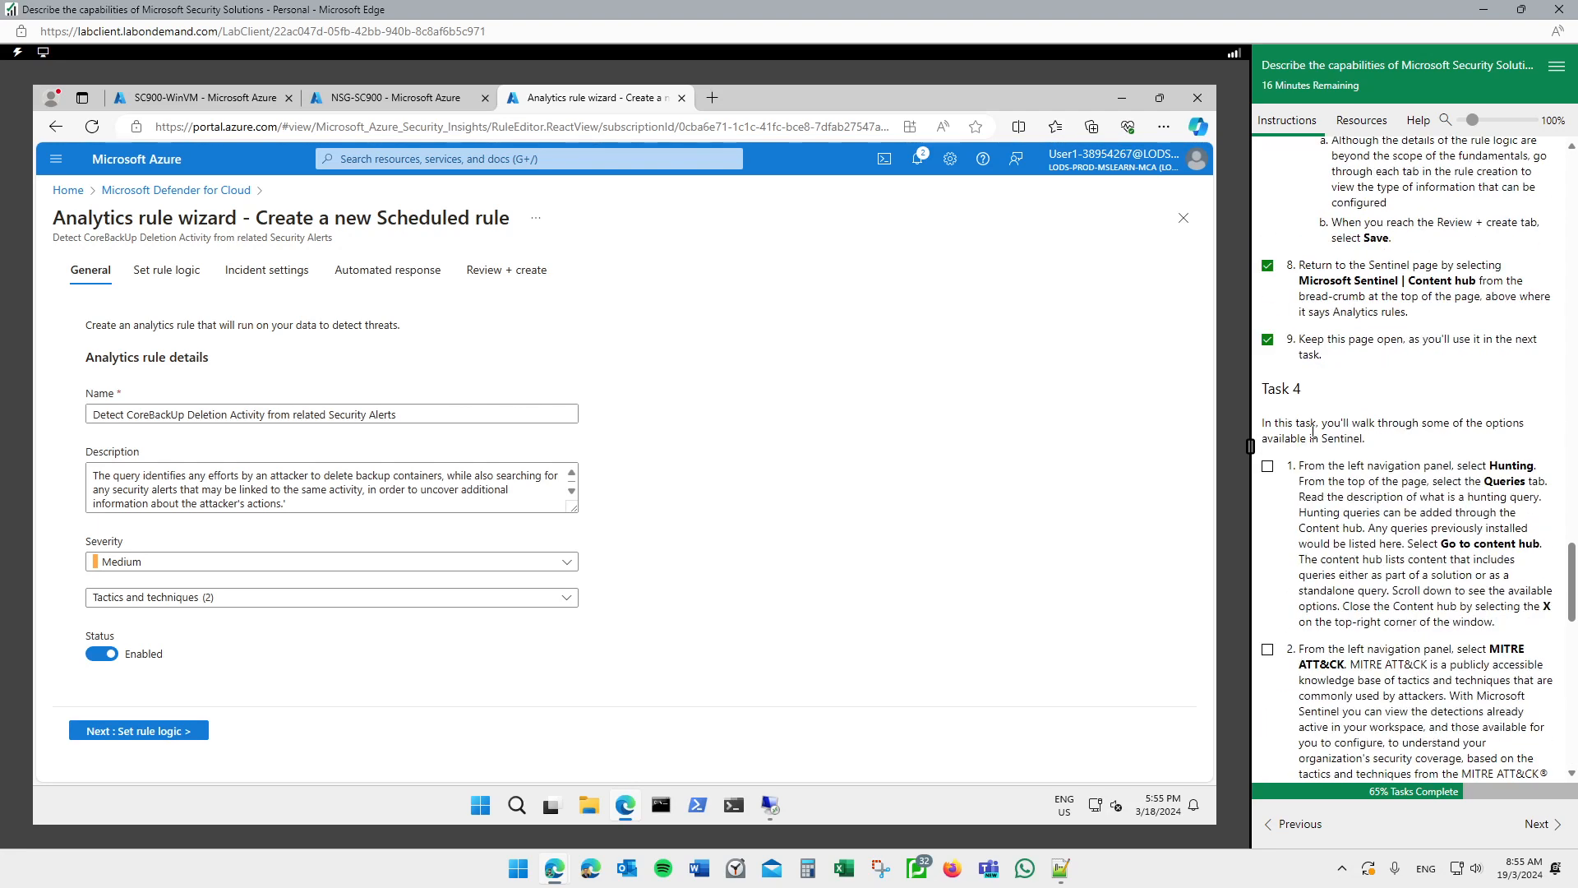